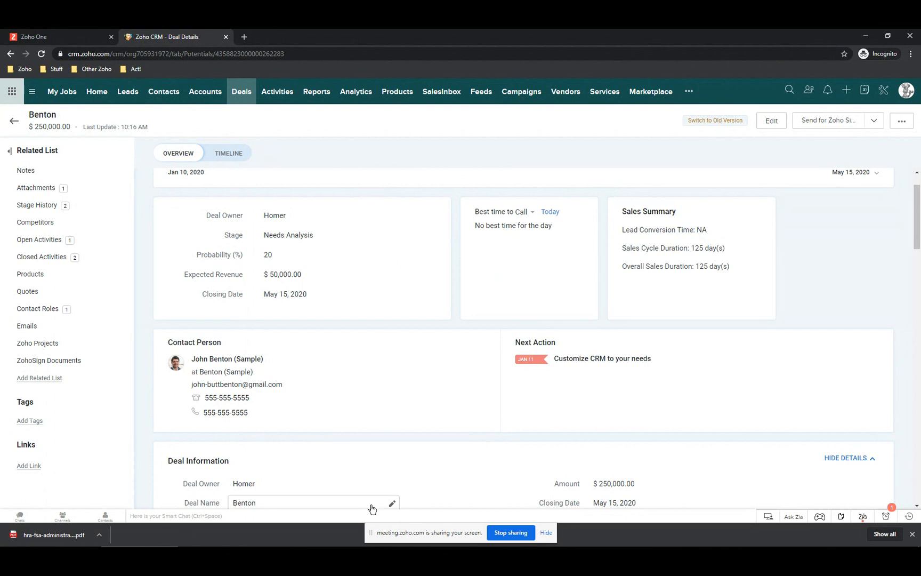
- Open a new blank browser tab next to the Benton deal record
{"action": "left_click", "coordinate": [244, 36]}
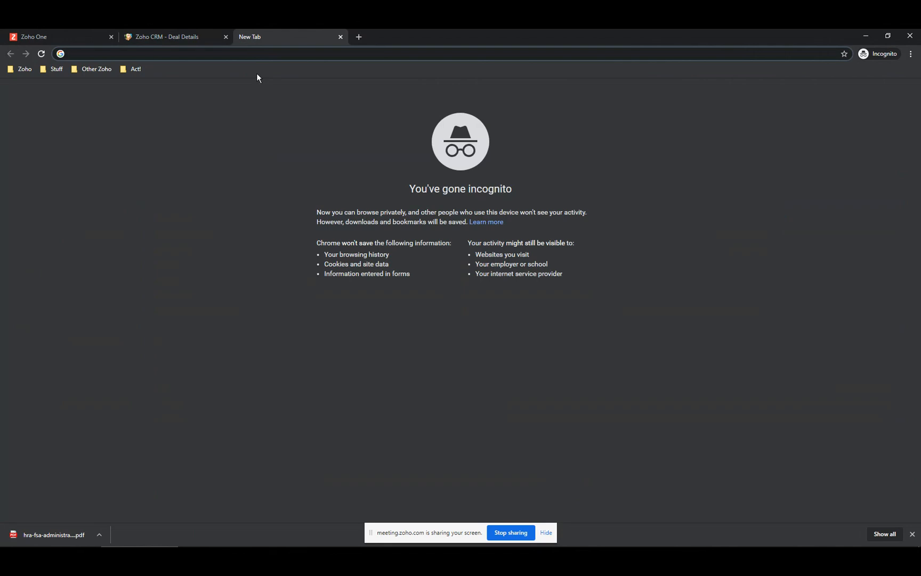
- Go to zoho.com and scroll down to the All Zoho Apps listing
{"action": "type", "text": "zog"}
{"action": "key", "text": "BackSpace"}
{"action": "type", "text": "ho.co"}
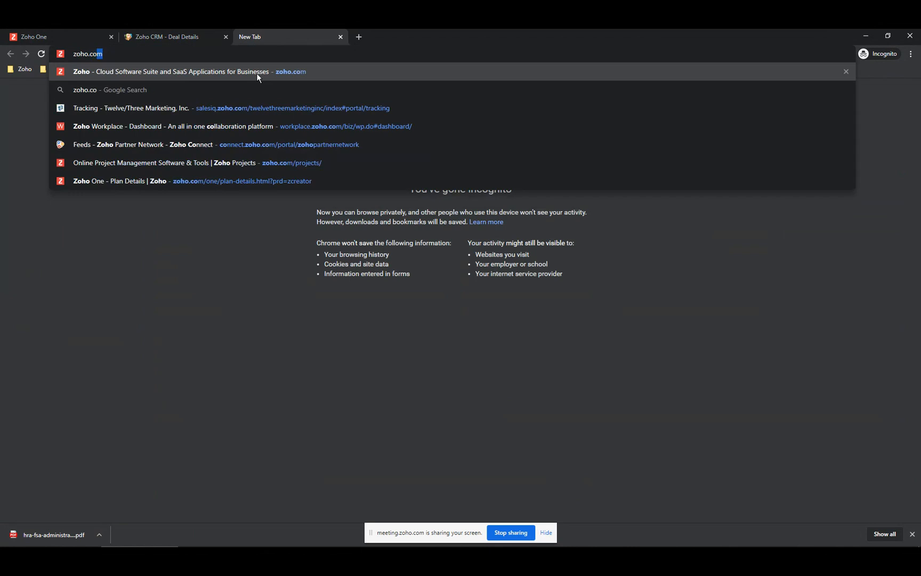
{"action": "key", "text": "Return"}
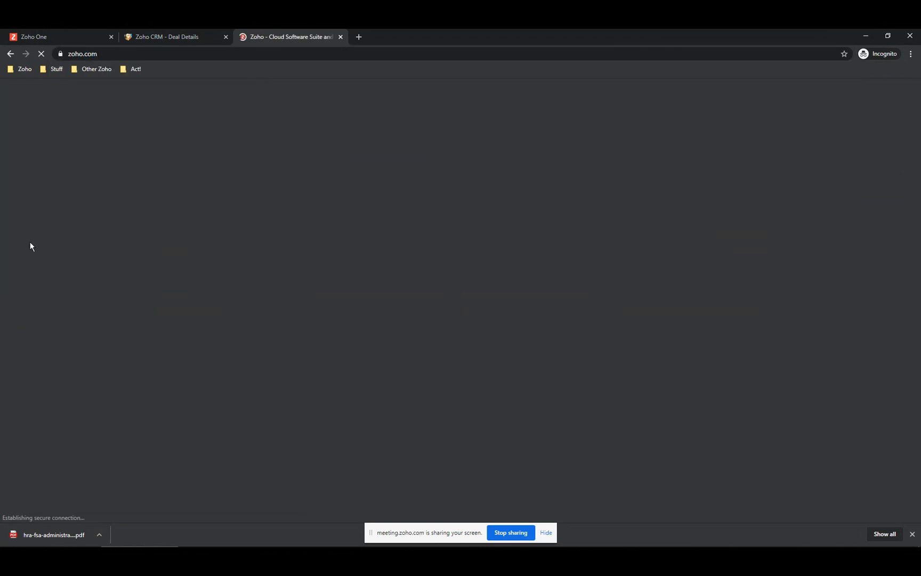
{"action": "scroll", "coordinate": [362, 339], "scroll_direction": "down", "scroll_amount": 3}
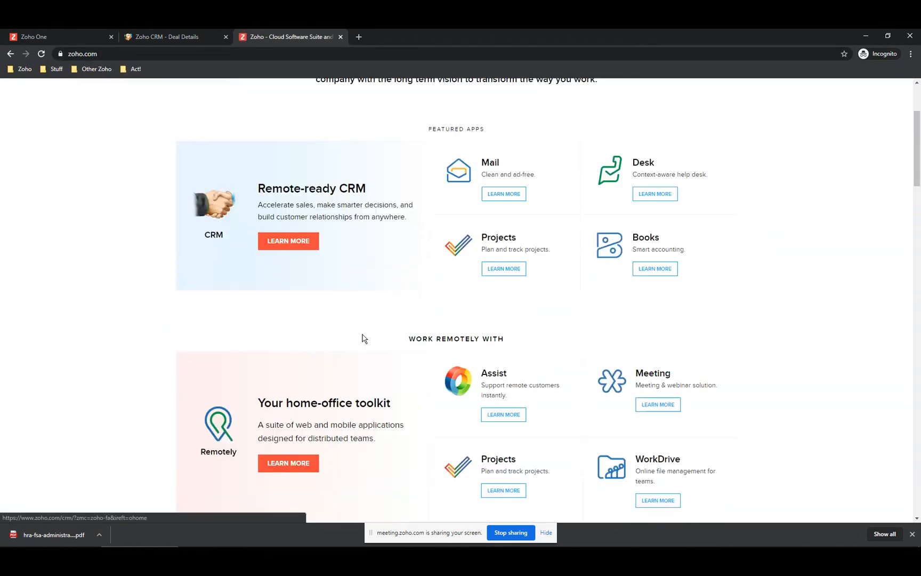
{"action": "scroll", "coordinate": [362, 339], "scroll_direction": "down", "scroll_amount": 10}
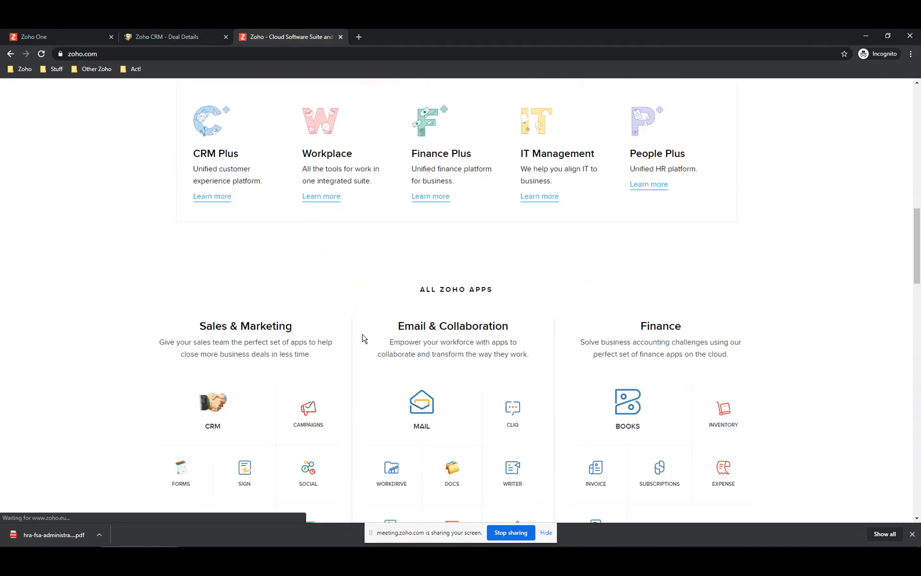
{"action": "scroll", "coordinate": [362, 339], "scroll_direction": "down", "scroll_amount": 4}
{"action": "scroll", "coordinate": [470, 333], "scroll_direction": "down", "scroll_amount": 2}
{"action": "scroll", "coordinate": [470, 333], "scroll_direction": "up", "scroll_amount": 3}
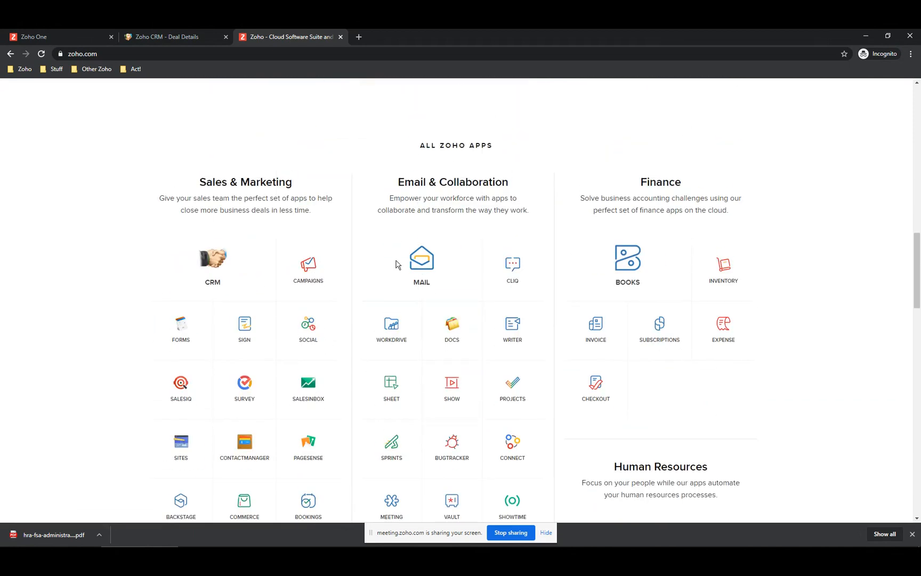
{"action": "scroll", "coordinate": [452, 429], "scroll_direction": "down", "scroll_amount": 2}
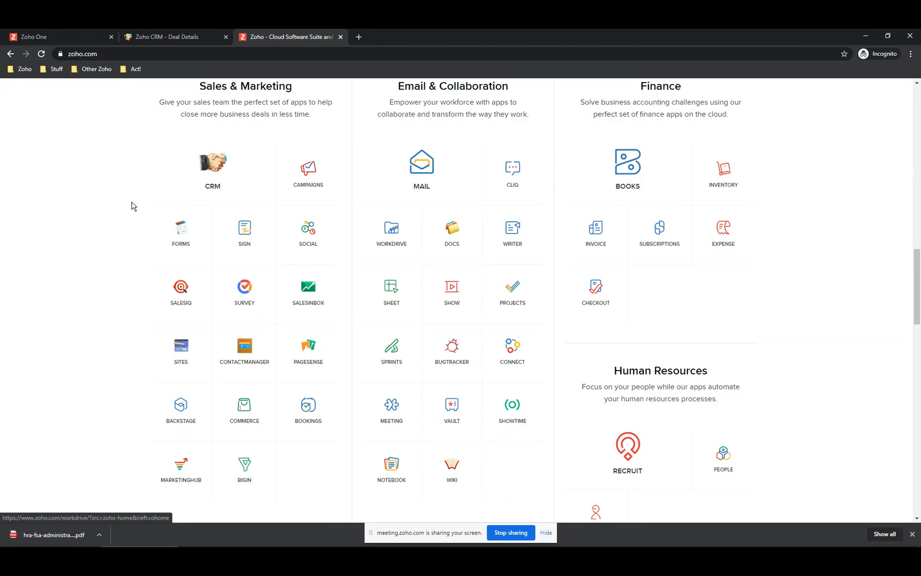
- Back in CRM, open the Feltz Printing Service contact's record from the Contacts list
{"action": "left_click", "coordinate": [179, 39]}
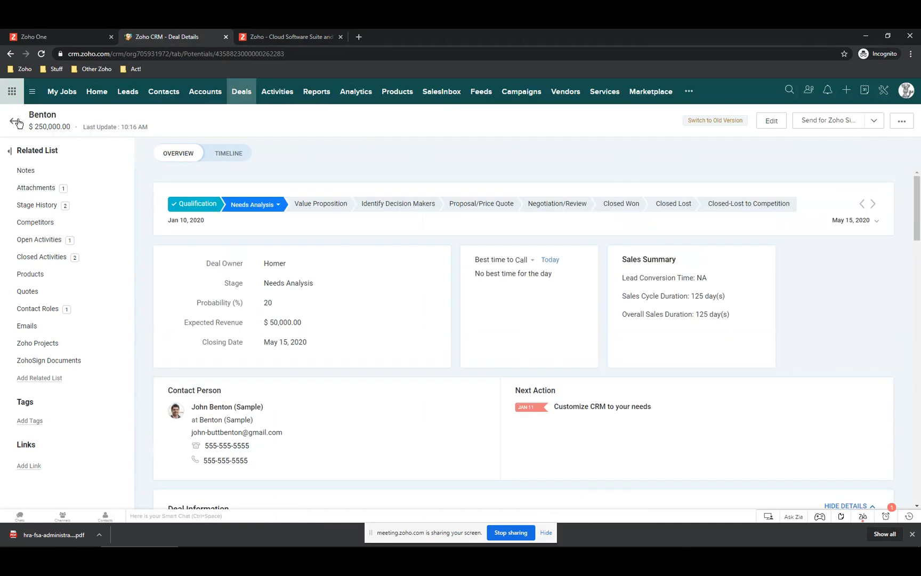
{"action": "left_click", "coordinate": [15, 122]}
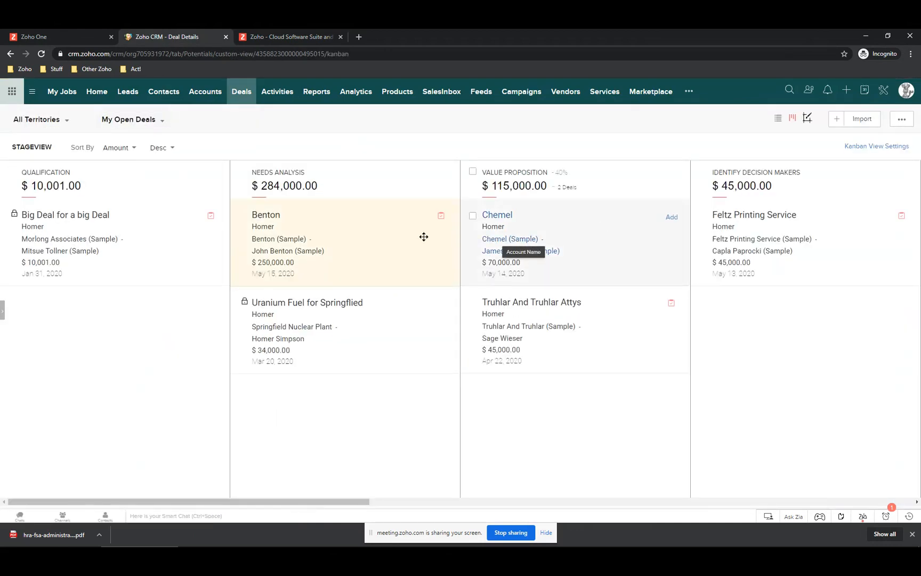
{"action": "left_click", "coordinate": [176, 93]}
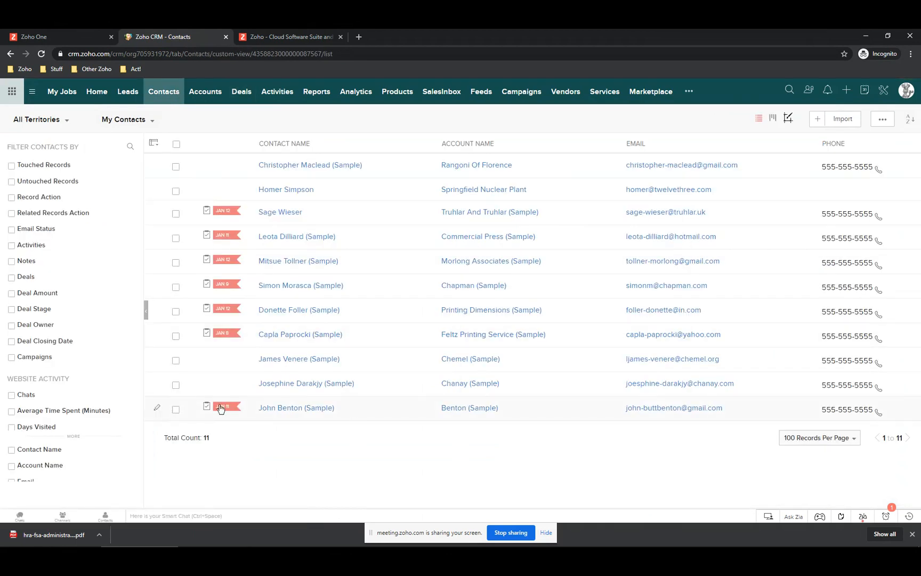
{"action": "left_click", "coordinate": [282, 335]}
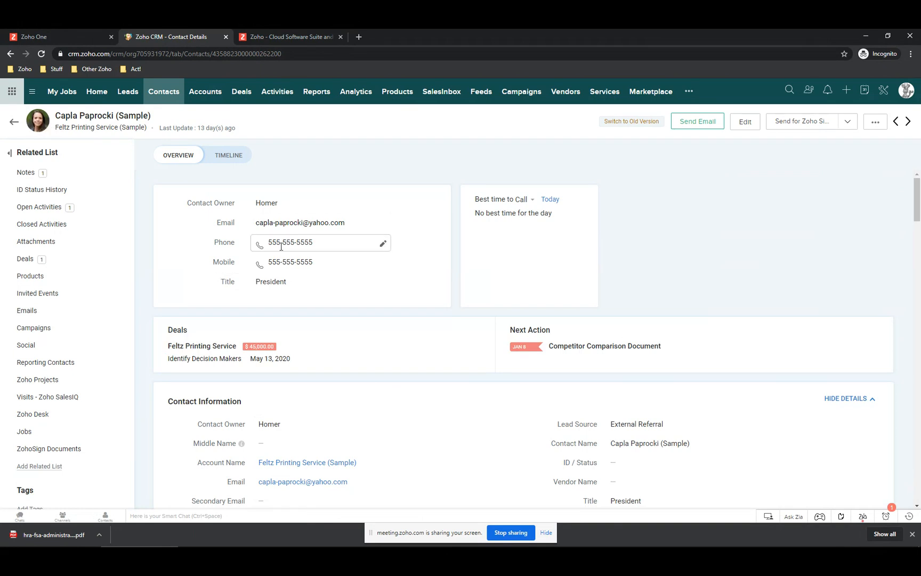
- Use the contact's Mail Merge action to reach the mail merge templates page in Setup
{"action": "left_click", "coordinate": [876, 124]}
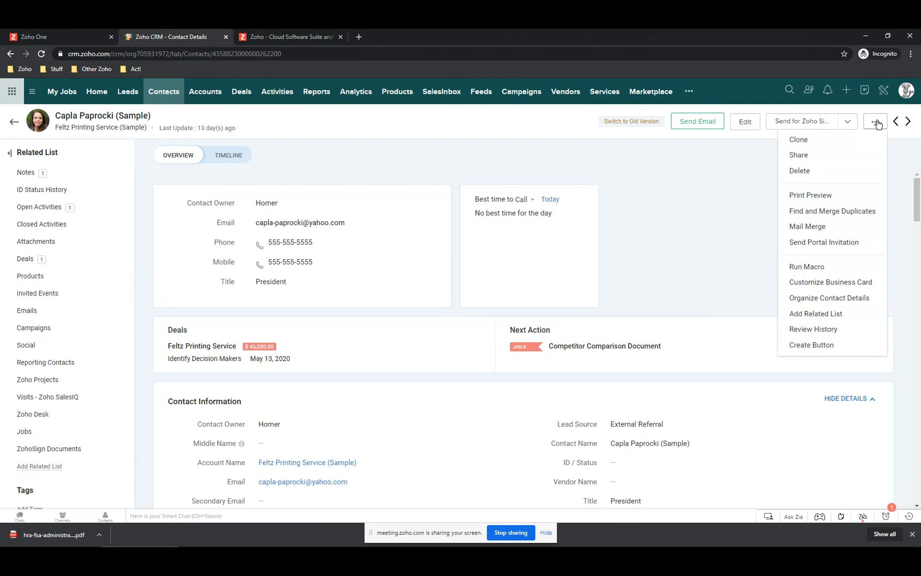
{"action": "left_click", "coordinate": [811, 228]}
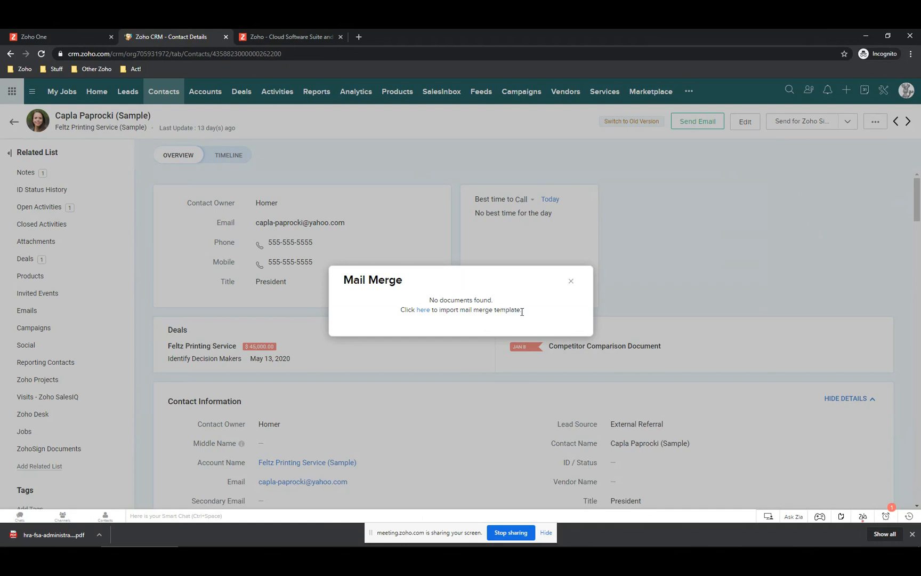
{"action": "left_click", "coordinate": [424, 310]}
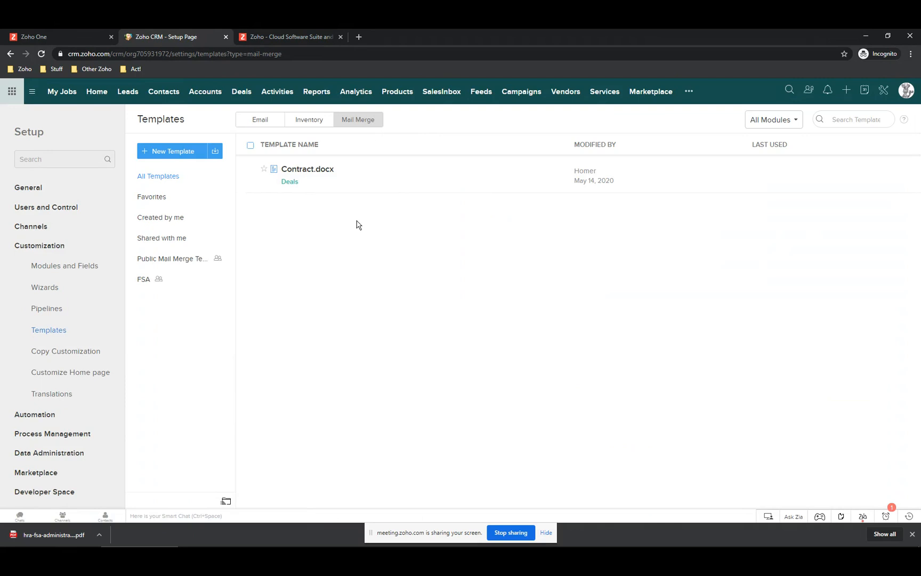
{"action": "left_click", "coordinate": [260, 121]}
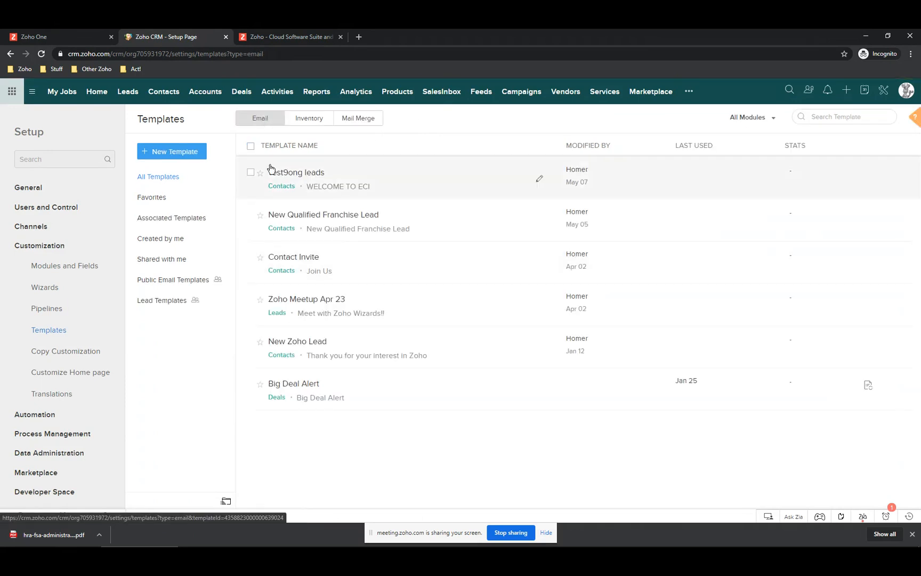
{"action": "left_click", "coordinate": [363, 121]}
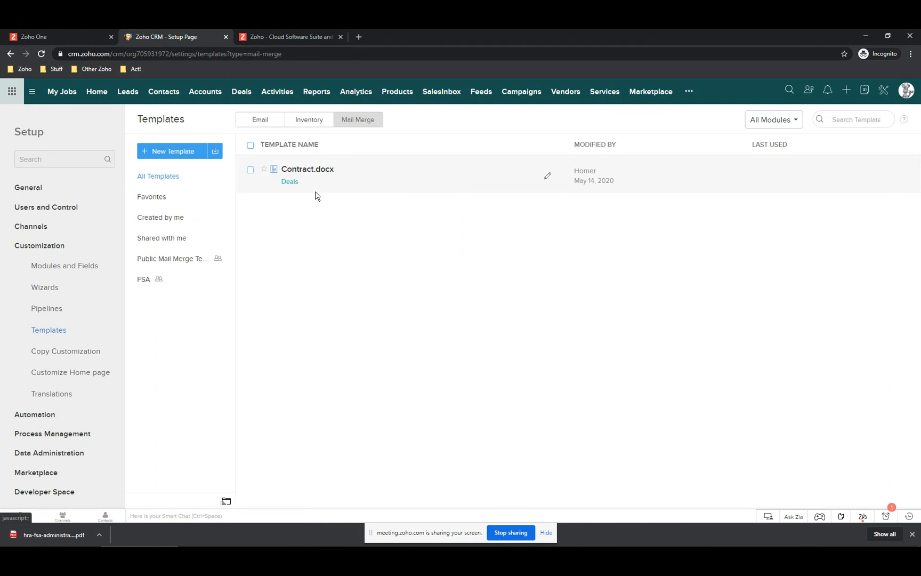
- Start a new Contacts-module mail merge template named 'Employment Contract'
{"action": "left_click", "coordinate": [178, 154]}
{"action": "left_click", "coordinate": [446, 126]}
{"action": "left_click", "coordinate": [445, 157]}
{"action": "left_click", "coordinate": [440, 149]}
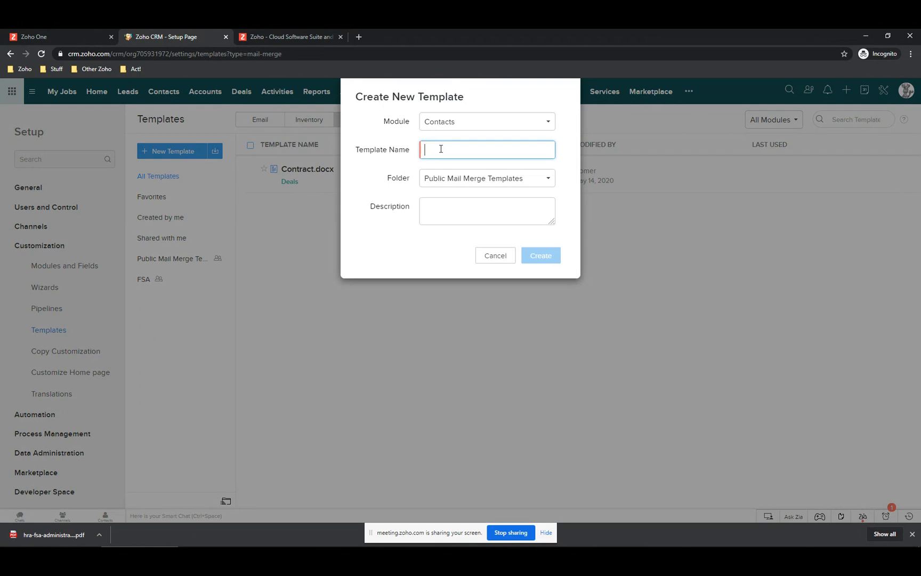
{"action": "type", "text": "Emp"}
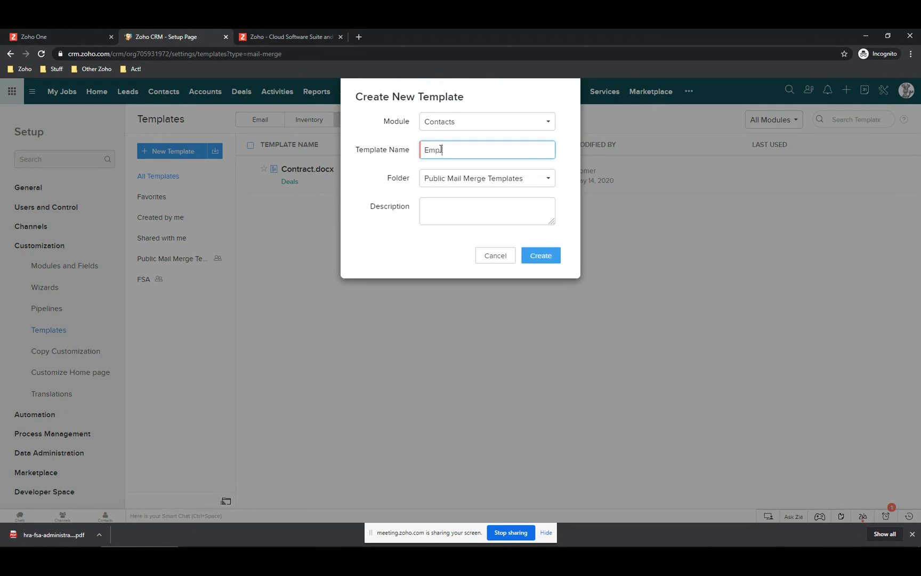
{"action": "type", "text": "loyment Contract"}
- File it in a new 'HR' folder shared with all users, then create the template
{"action": "left_click", "coordinate": [471, 180]}
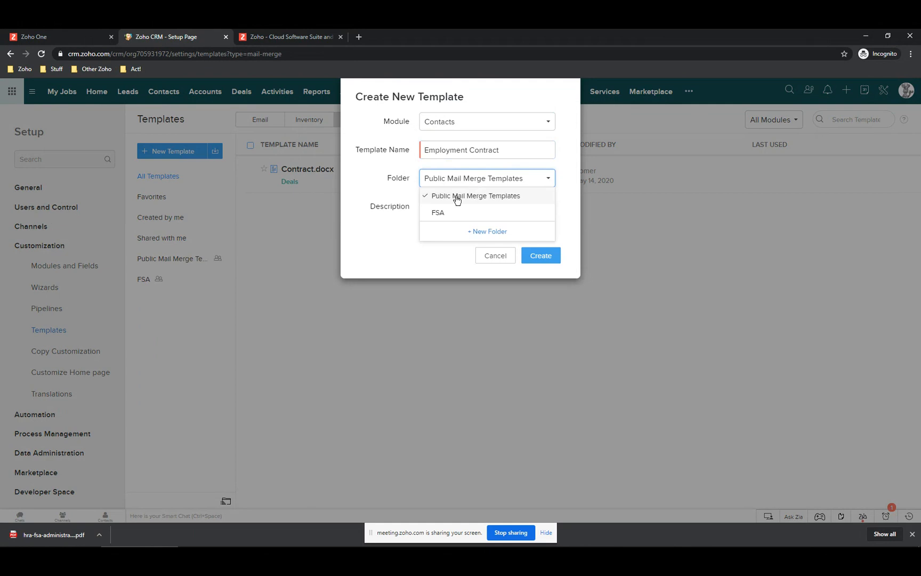
{"action": "left_click", "coordinate": [486, 231]}
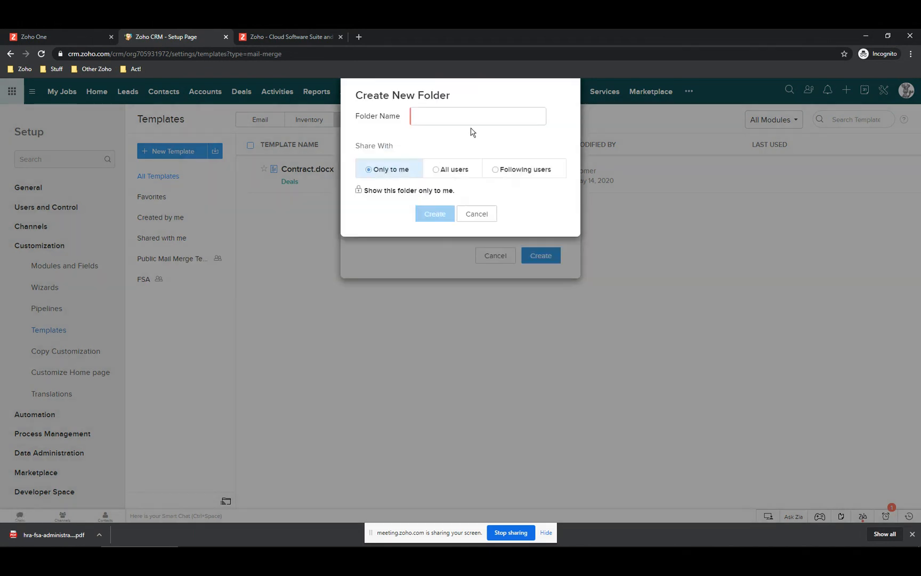
{"action": "left_click", "coordinate": [454, 114]}
{"action": "type", "text": "H"}
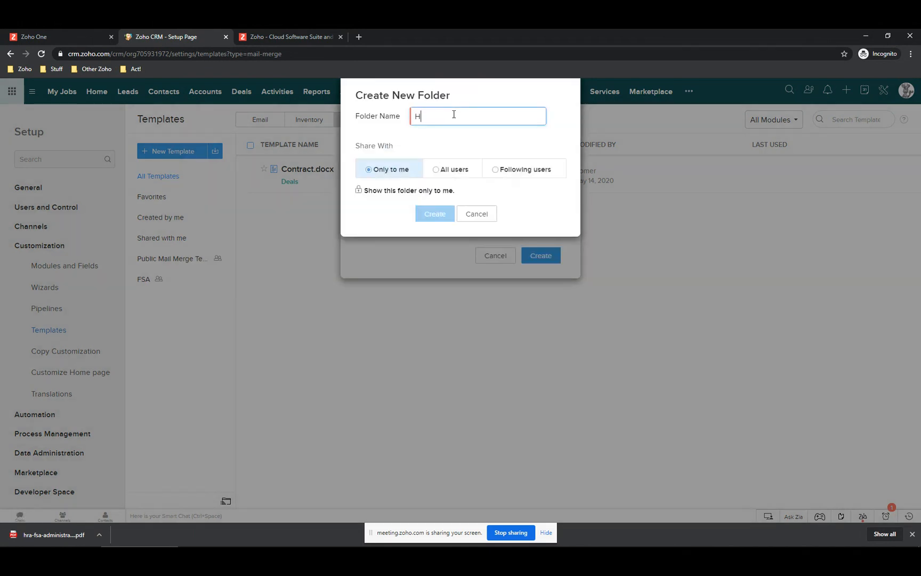
{"action": "type", "text": "R"}
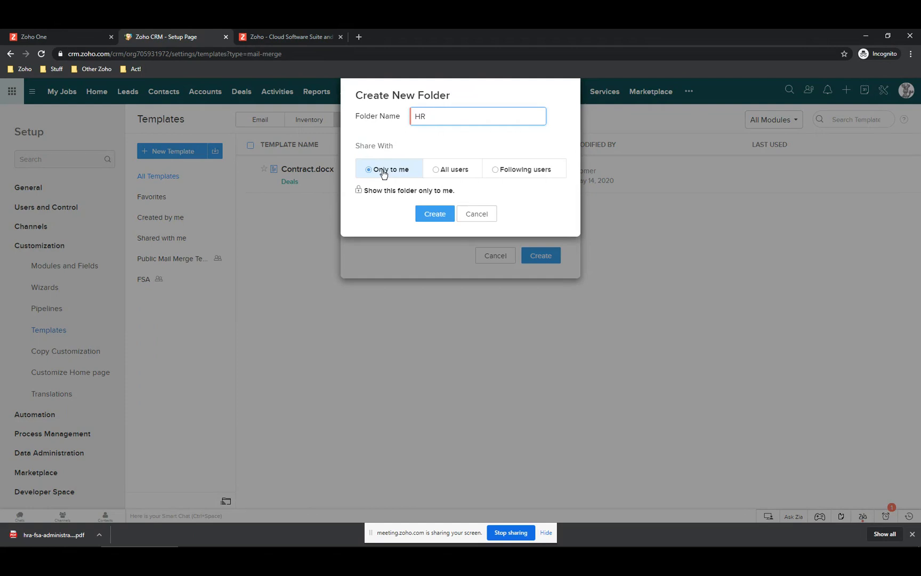
{"action": "left_click", "coordinate": [436, 171]}
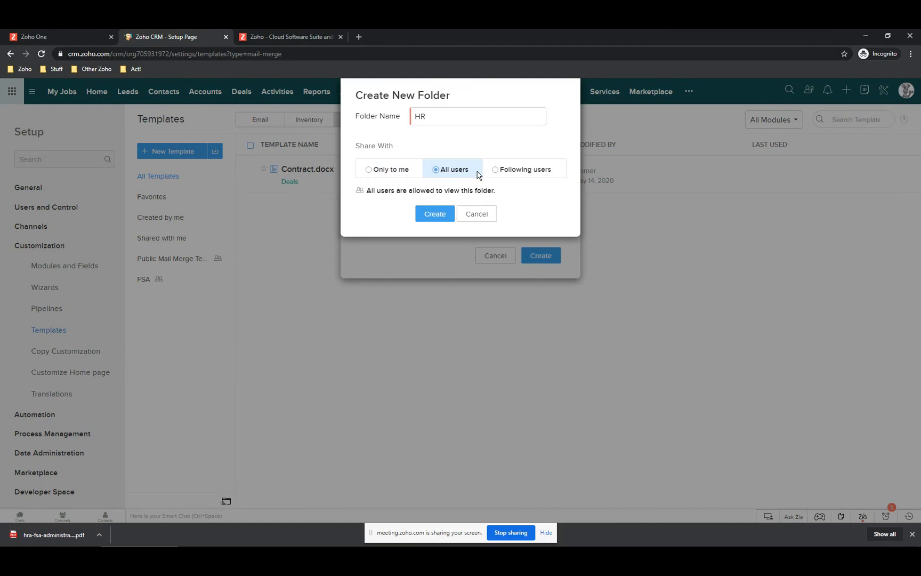
{"action": "left_click", "coordinate": [434, 214]}
{"action": "left_click", "coordinate": [536, 255]}
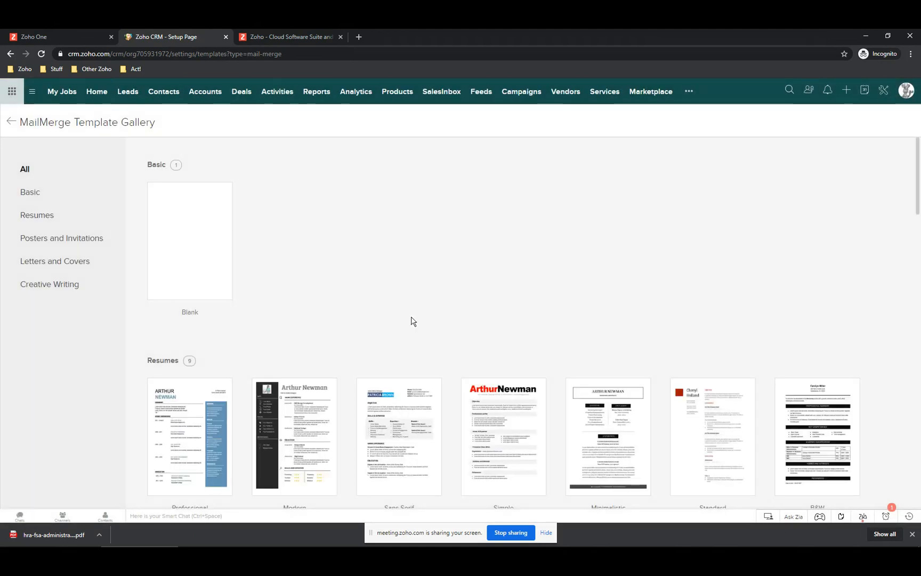
- Find Serif Proposal Letter under Letters and Covers, preview it, and select it
{"action": "scroll", "coordinate": [362, 309], "scroll_direction": "down", "scroll_amount": 15}
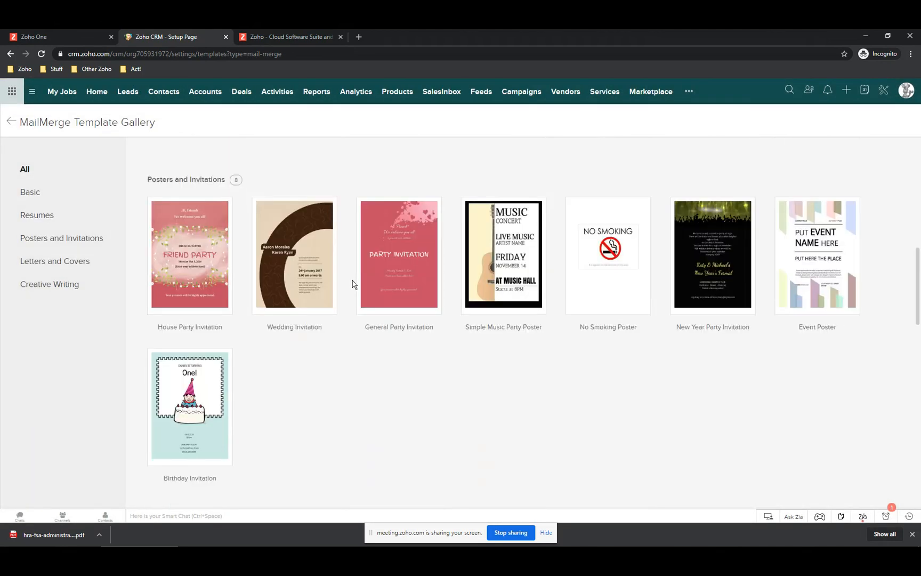
{"action": "scroll", "coordinate": [352, 284], "scroll_direction": "down", "scroll_amount": 5}
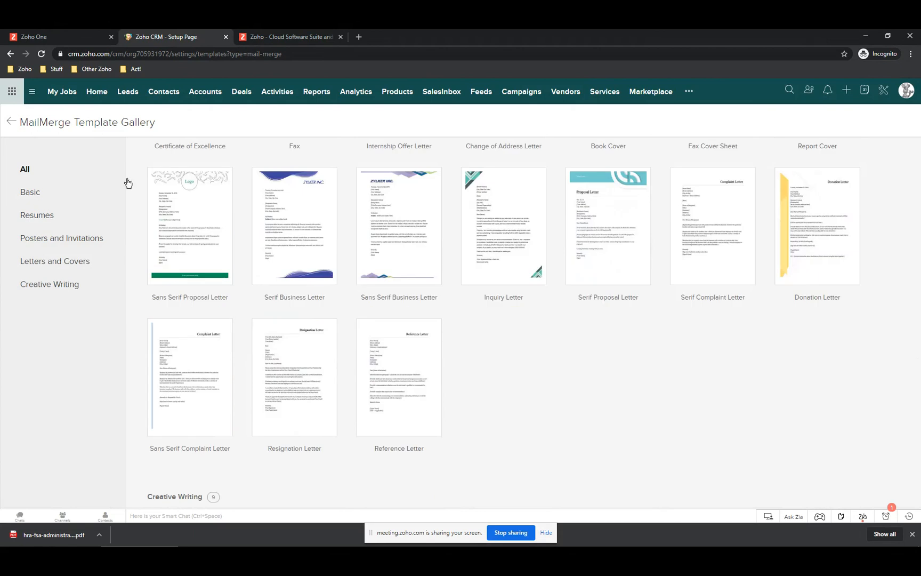
{"action": "scroll", "coordinate": [154, 208], "scroll_direction": "up", "scroll_amount": 4}
{"action": "scroll", "coordinate": [171, 224], "scroll_direction": "up", "scroll_amount": 5}
{"action": "scroll", "coordinate": [171, 229], "scroll_direction": "down", "scroll_amount": 3}
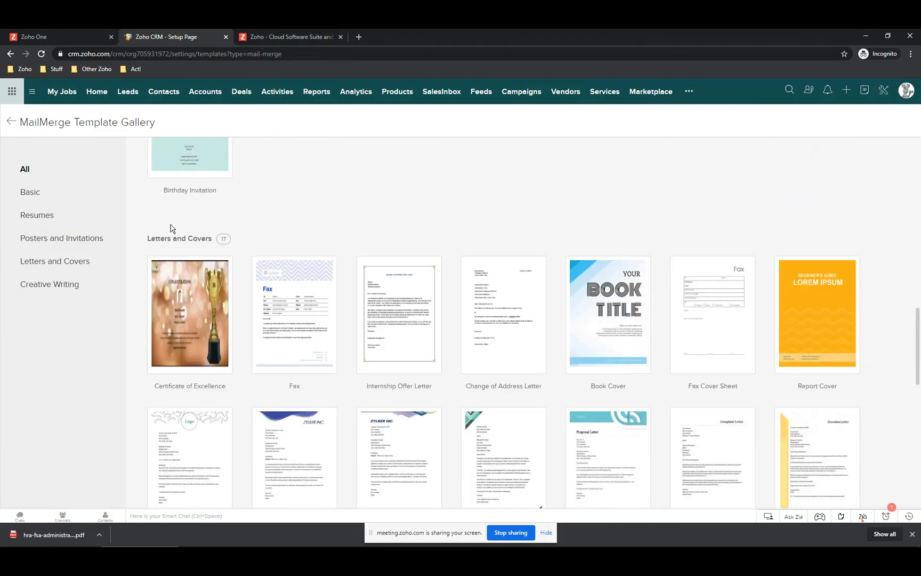
{"action": "scroll", "coordinate": [171, 224], "scroll_direction": "up", "scroll_amount": 7}
{"action": "scroll", "coordinate": [171, 225], "scroll_direction": "up", "scroll_amount": 9}
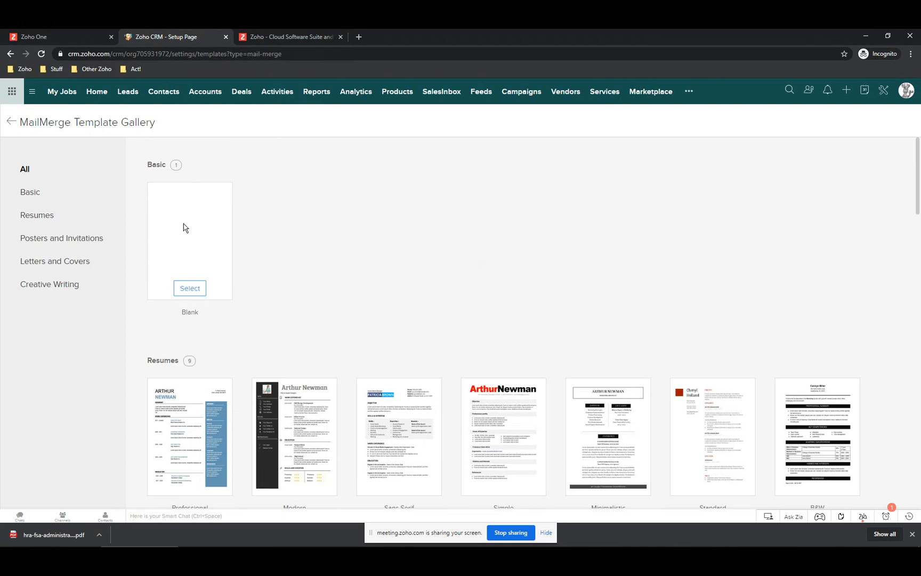
{"action": "scroll", "coordinate": [184, 232], "scroll_direction": "down", "scroll_amount": 4}
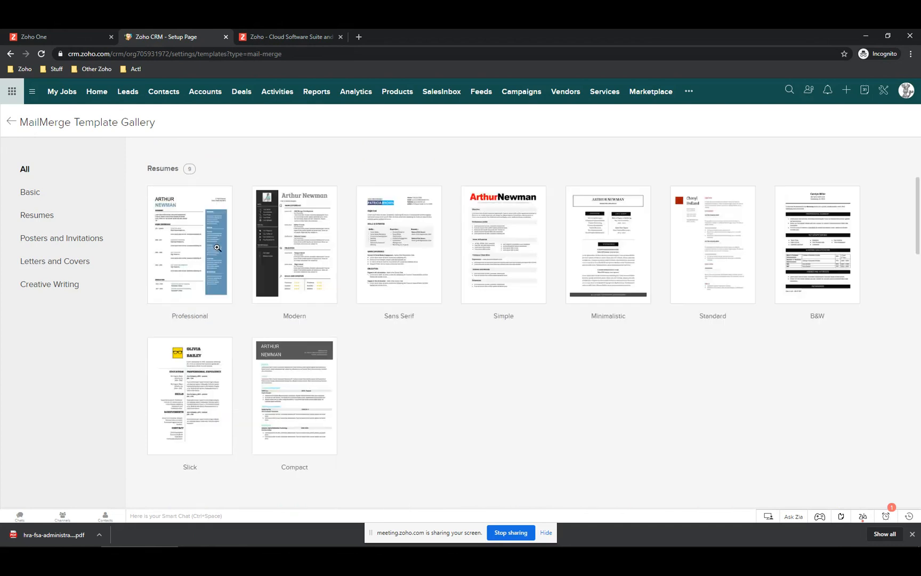
{"action": "scroll", "coordinate": [130, 203], "scroll_direction": "down", "scroll_amount": 4}
{"action": "scroll", "coordinate": [134, 237], "scroll_direction": "down", "scroll_amount": 5}
{"action": "scroll", "coordinate": [134, 237], "scroll_direction": "down", "scroll_amount": 2}
{"action": "mouse_move", "coordinate": [166, 409]}
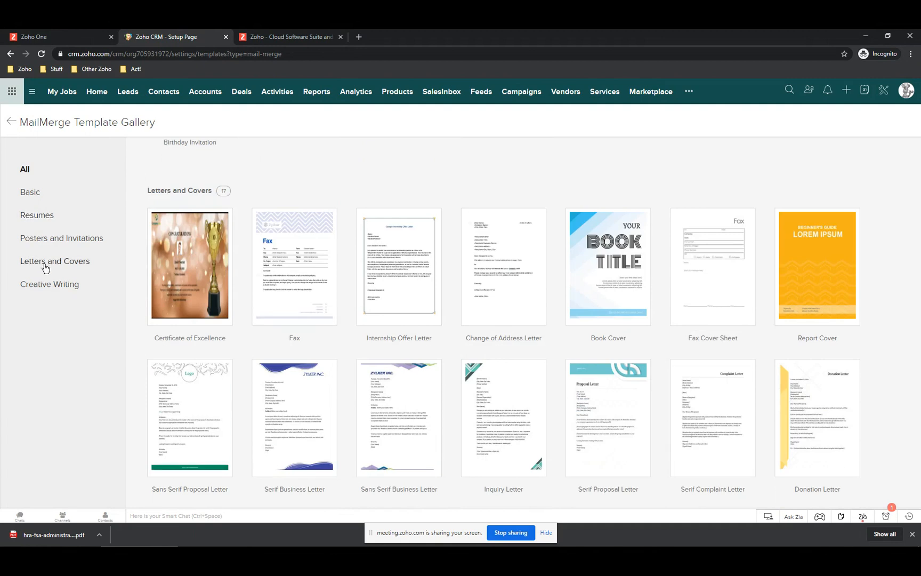
{"action": "scroll", "coordinate": [307, 339], "scroll_direction": "down", "scroll_amount": 4}
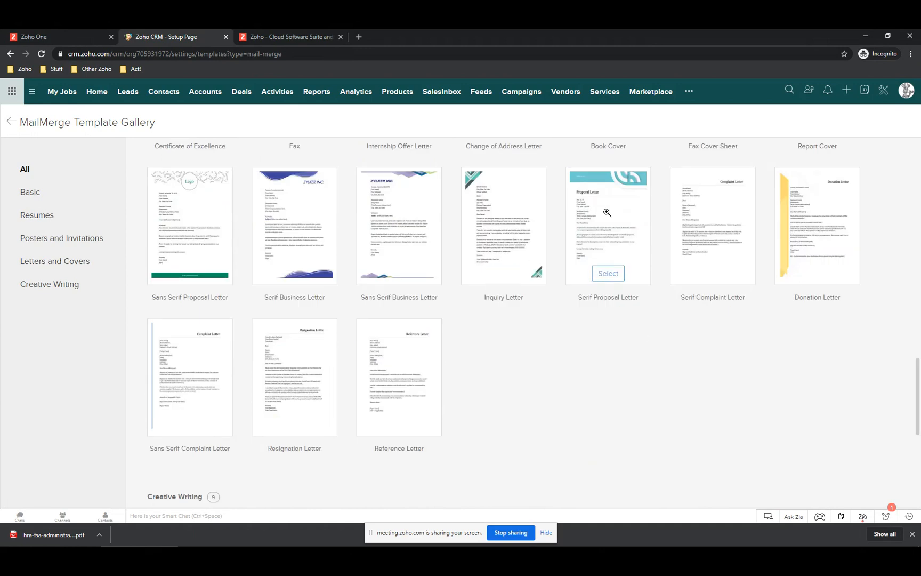
{"action": "left_click", "coordinate": [606, 212]}
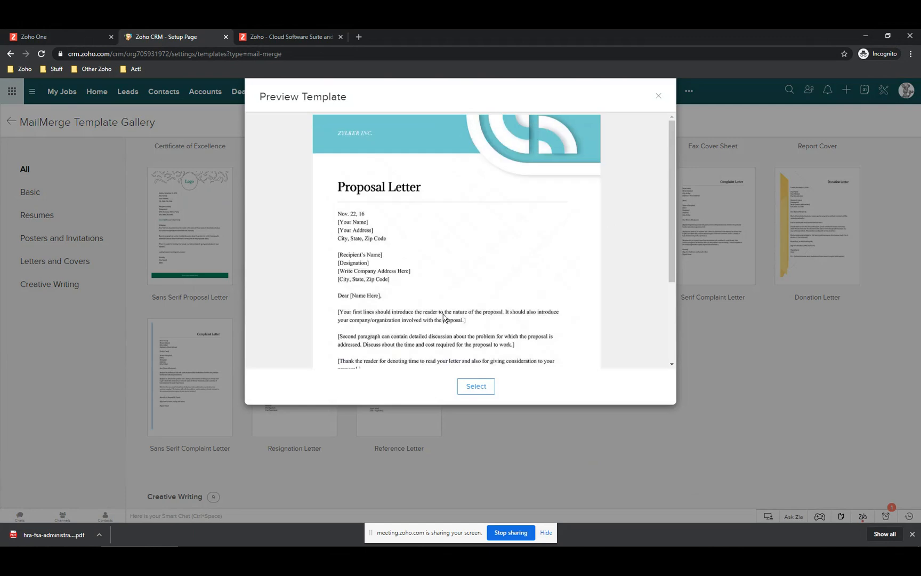
{"action": "left_click", "coordinate": [475, 388]}
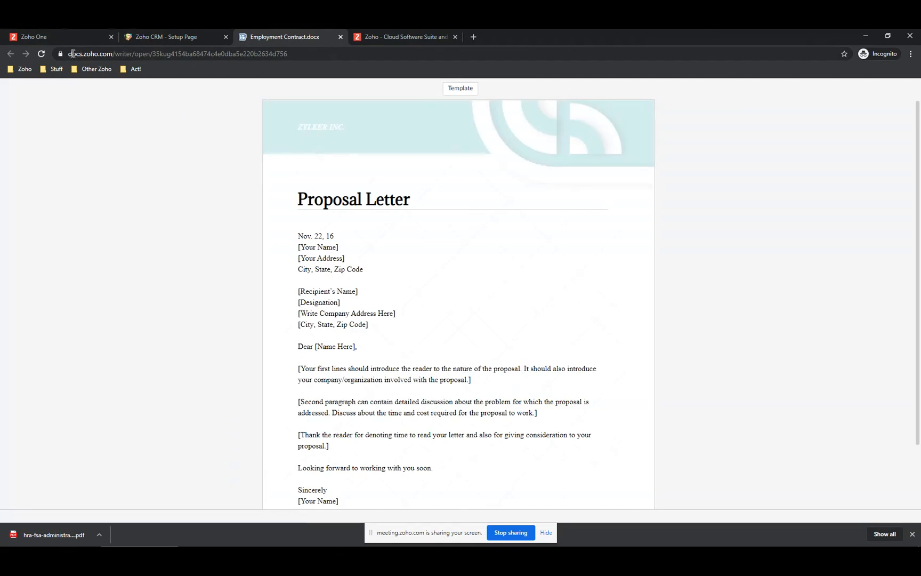
- Leave the data source choices and go back to the Automate Prepare panel
{"action": "left_click_drag", "start_coordinate": [68, 54], "coordinate": [299, 56]}
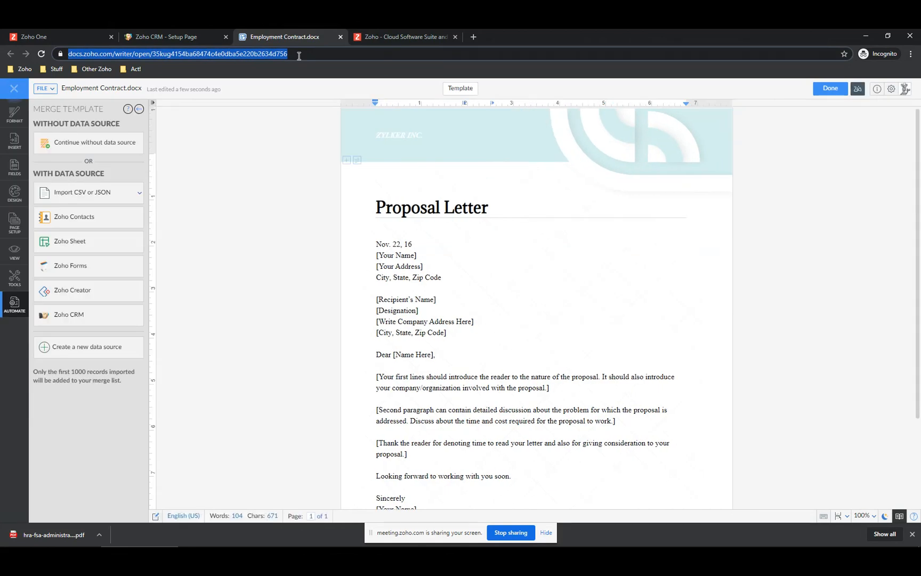
{"action": "left_click", "coordinate": [139, 110]}
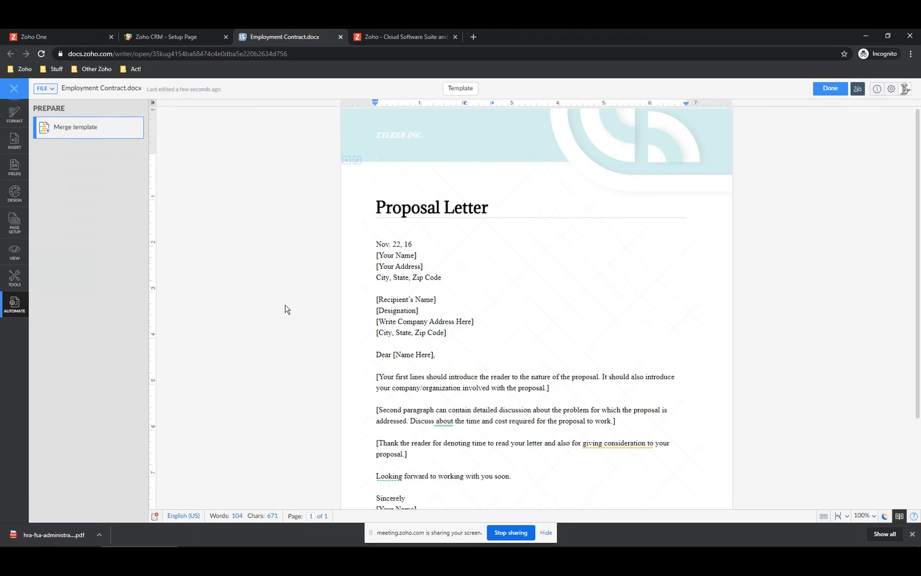
- Bold the opening paragraph beginning '[Your first lines should introduce…'
{"action": "left_click", "coordinate": [378, 377]}
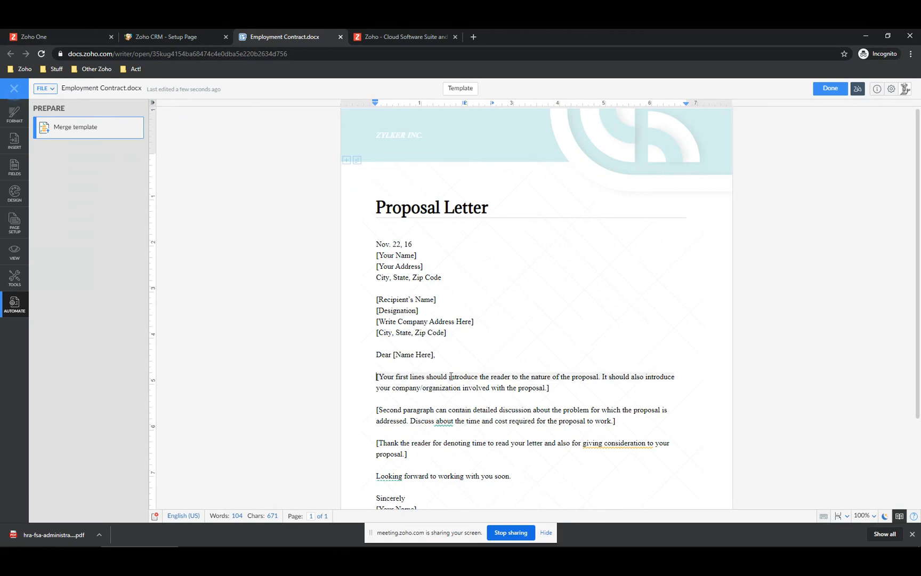
{"action": "left_click_drag", "start_coordinate": [481, 377], "coordinate": [614, 386]}
{"action": "triple_click", "coordinate": [619, 387]}
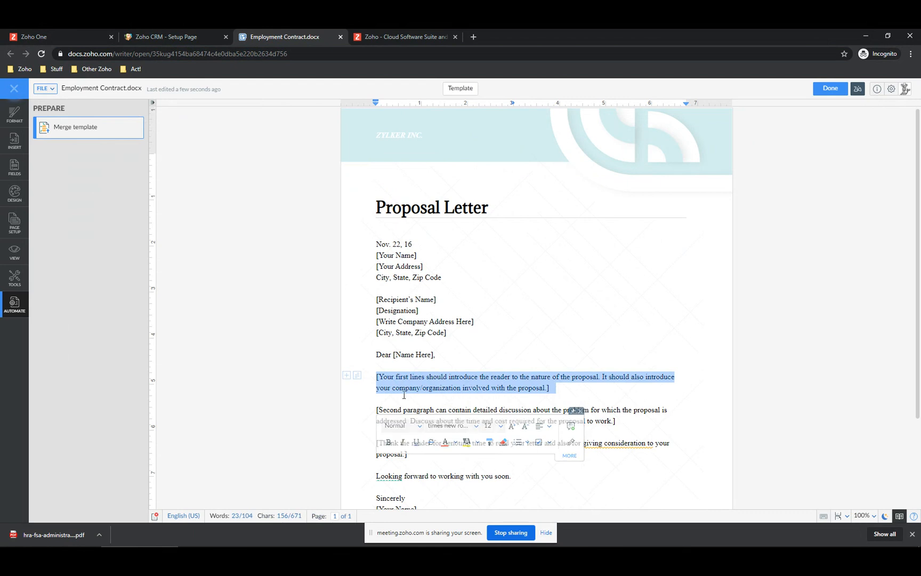
{"action": "left_click", "coordinate": [389, 442]}
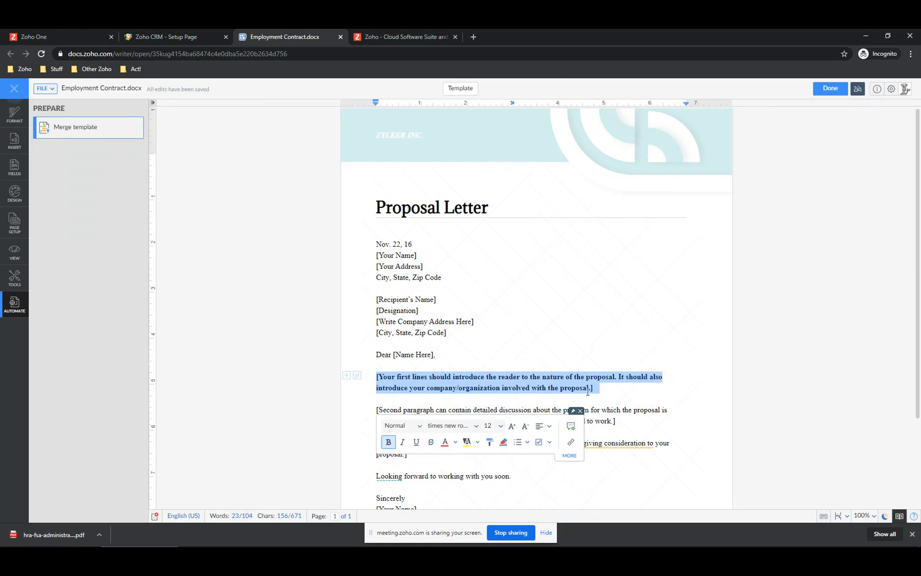
{"action": "left_click", "coordinate": [579, 410]}
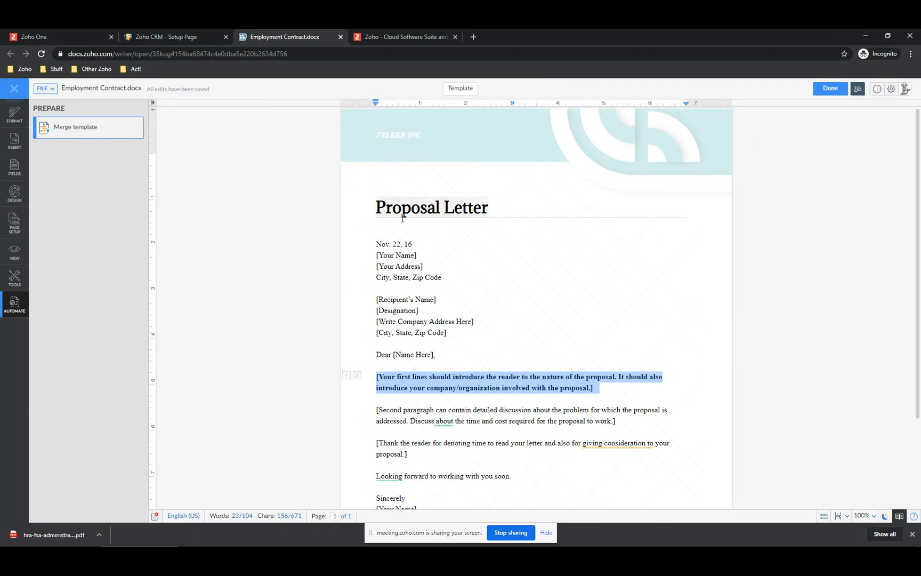
{"action": "left_click", "coordinate": [415, 257]}
- Open the Merge Fields list under Fields, which has no fields yet
{"action": "left_click_drag", "start_coordinate": [377, 255], "coordinate": [375, 256]}
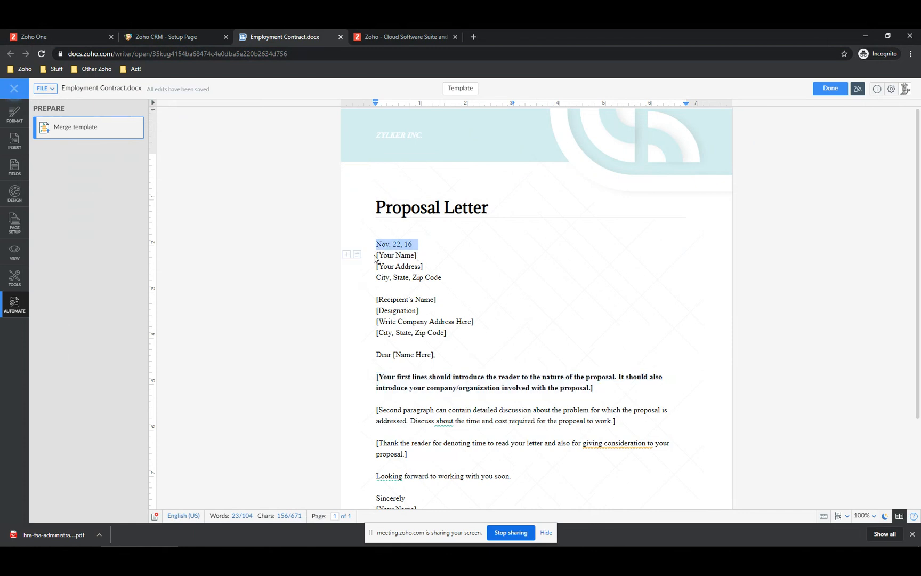
{"action": "left_click", "coordinate": [377, 256]}
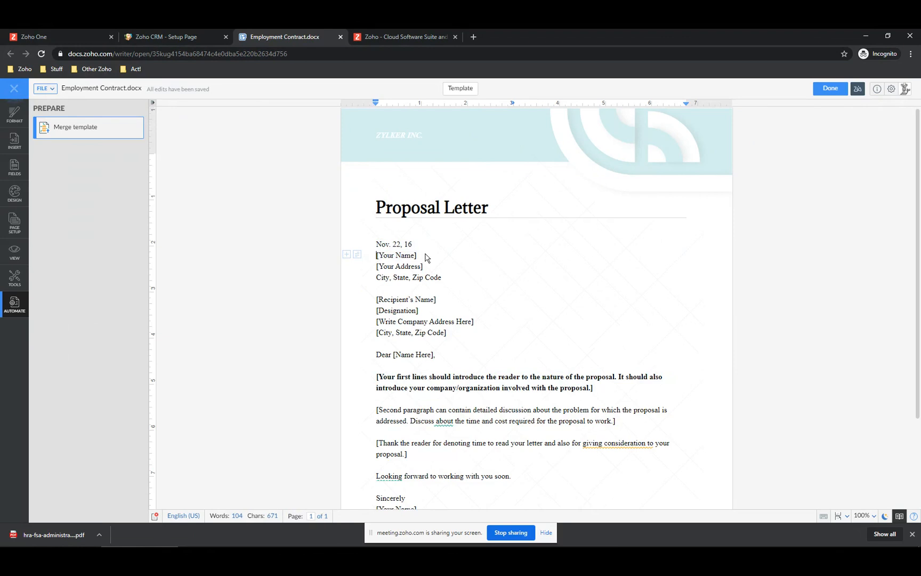
{"action": "left_click", "coordinate": [15, 166]}
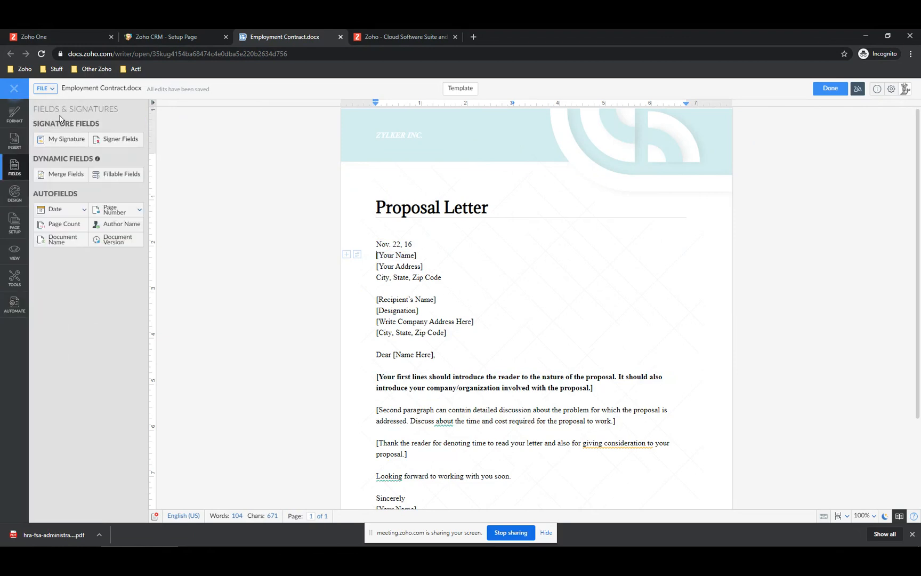
{"action": "left_click", "coordinate": [58, 184]}
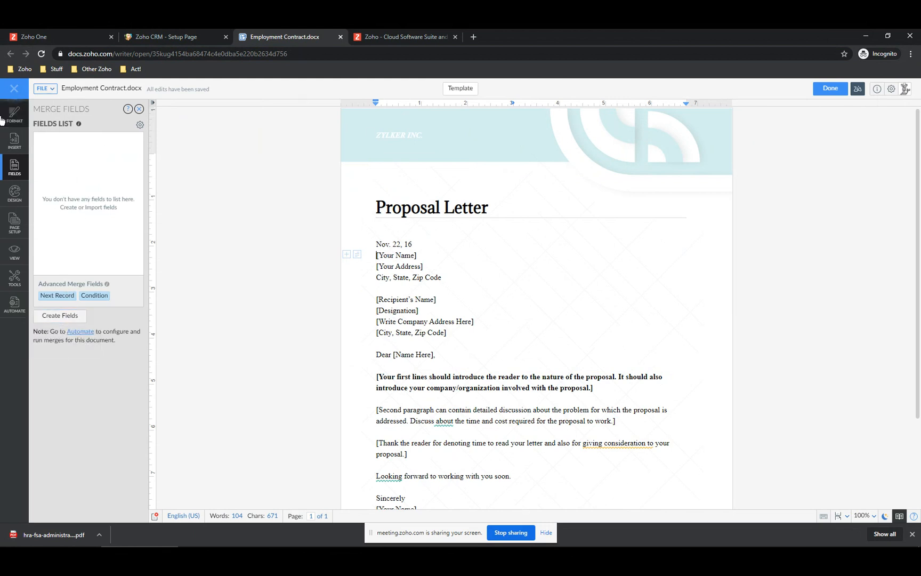
{"action": "left_click", "coordinate": [14, 303]}
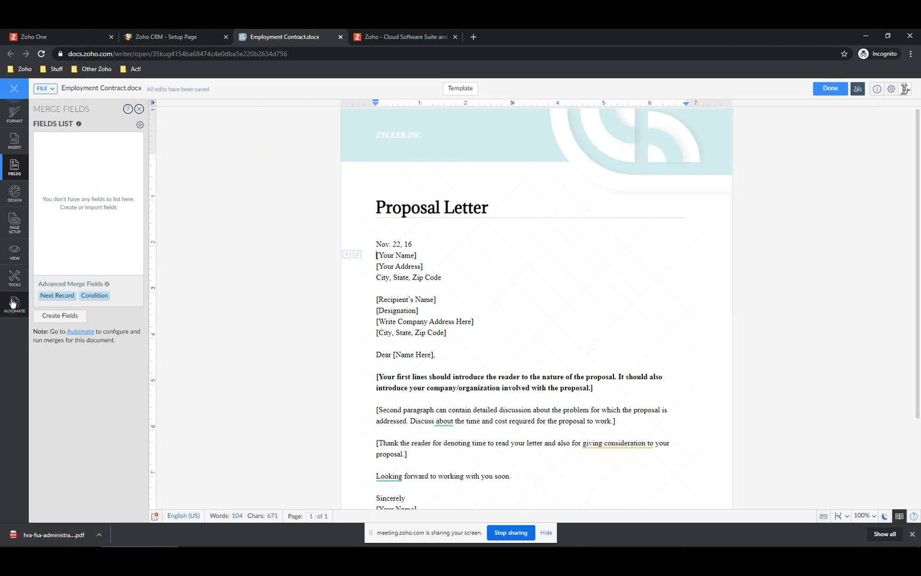
{"action": "left_click", "coordinate": [14, 280]}
{"action": "left_click", "coordinate": [14, 251]}
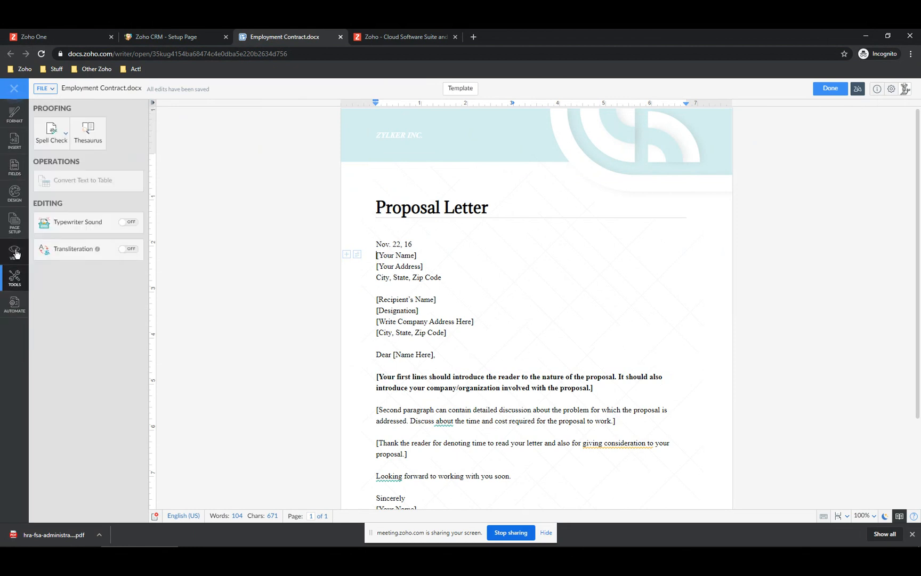
{"action": "left_click", "coordinate": [16, 147]}
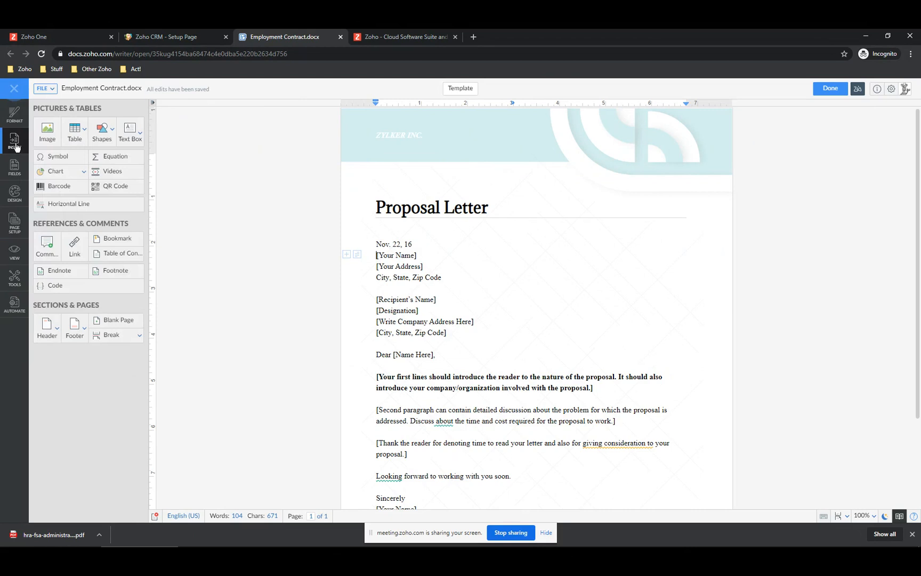
{"action": "left_click", "coordinate": [15, 169]}
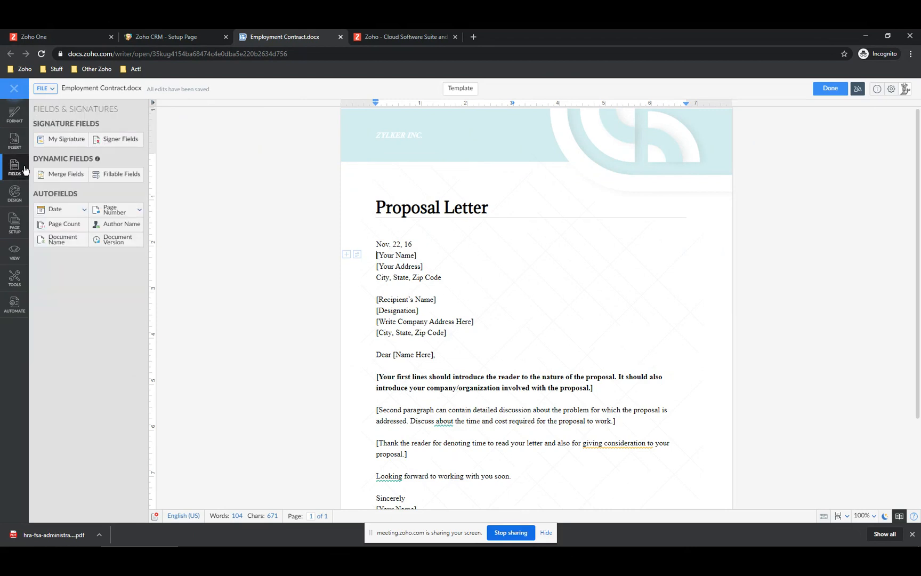
{"action": "left_click", "coordinate": [66, 176]}
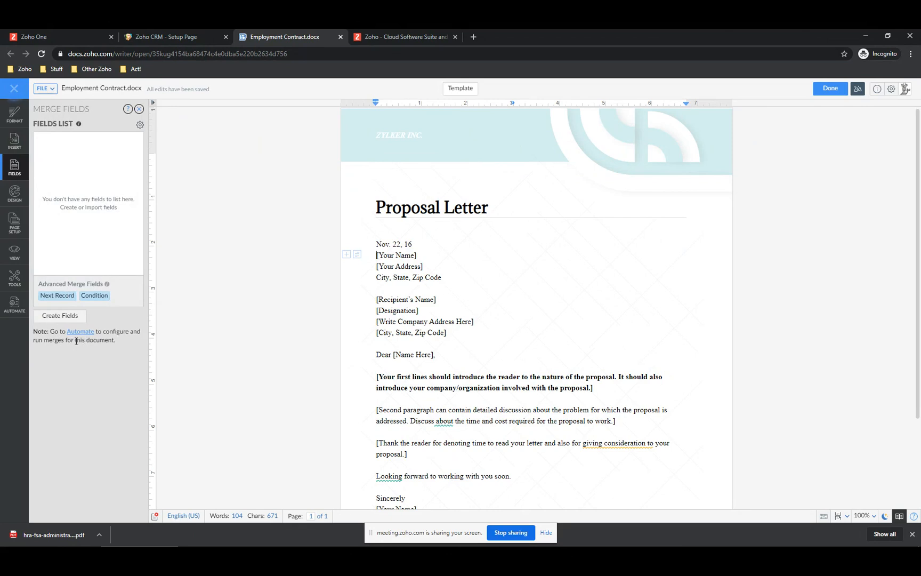
- Check Manage Fields without creating any, then open the help article on inserting merge fields
{"action": "left_click", "coordinate": [140, 126]}
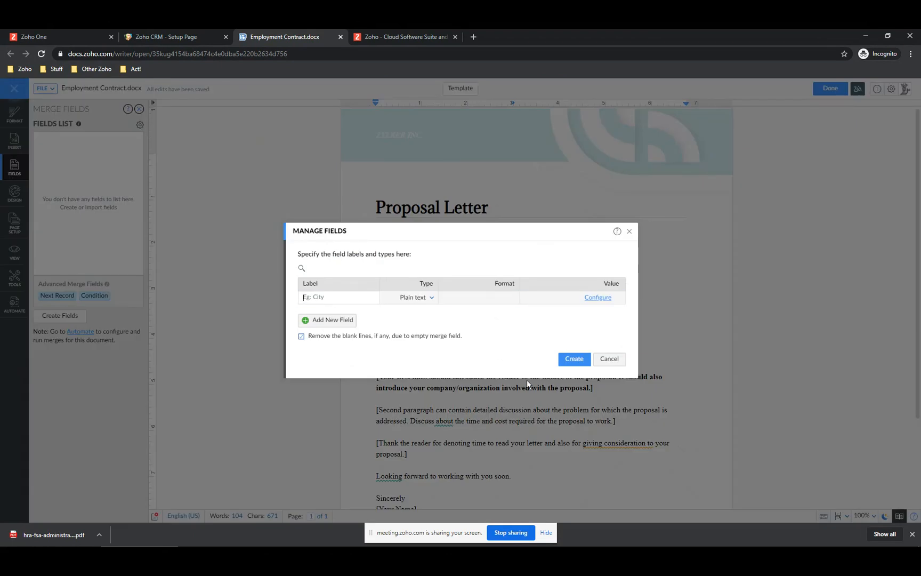
{"action": "left_click", "coordinate": [609, 358]}
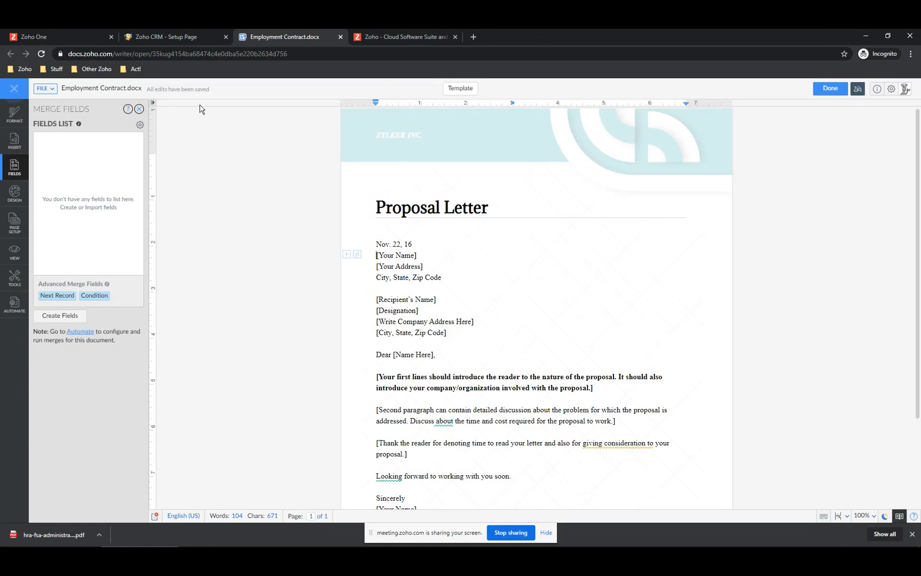
{"action": "left_click", "coordinate": [12, 139]}
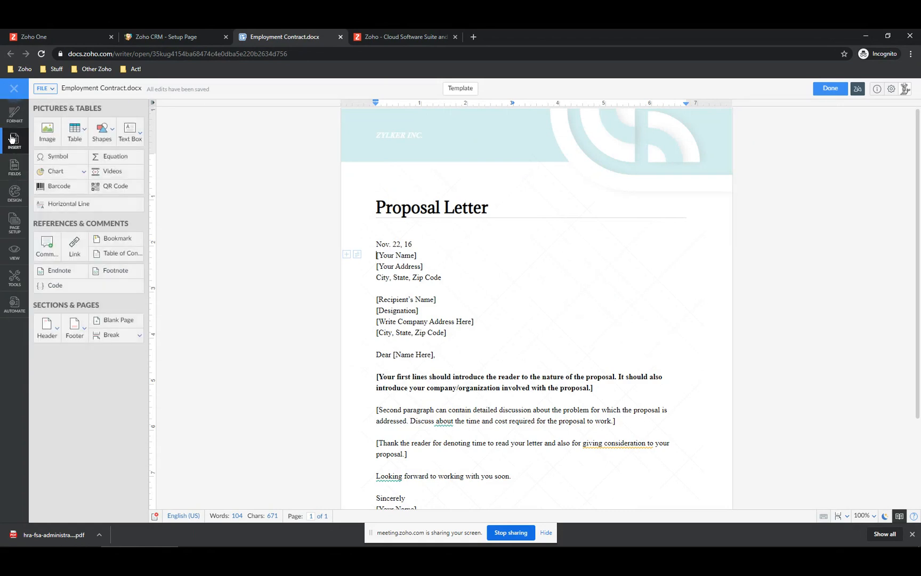
{"action": "left_click", "coordinate": [14, 167]}
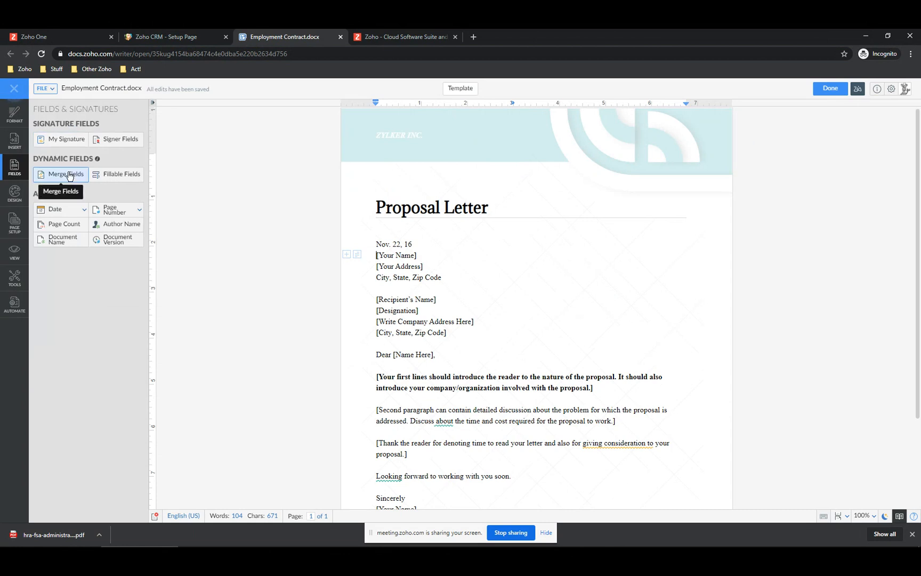
{"action": "left_click", "coordinate": [66, 175]}
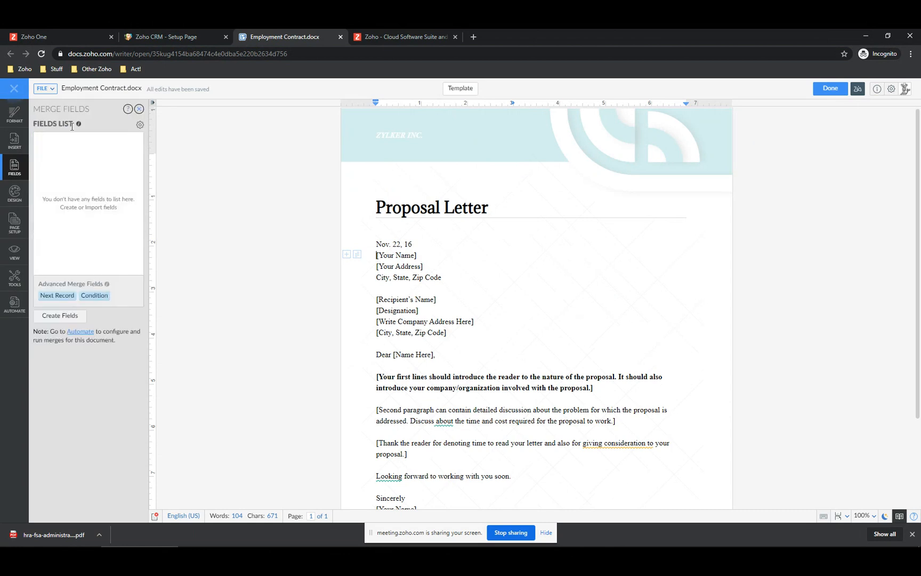
{"action": "left_click", "coordinate": [132, 110]}
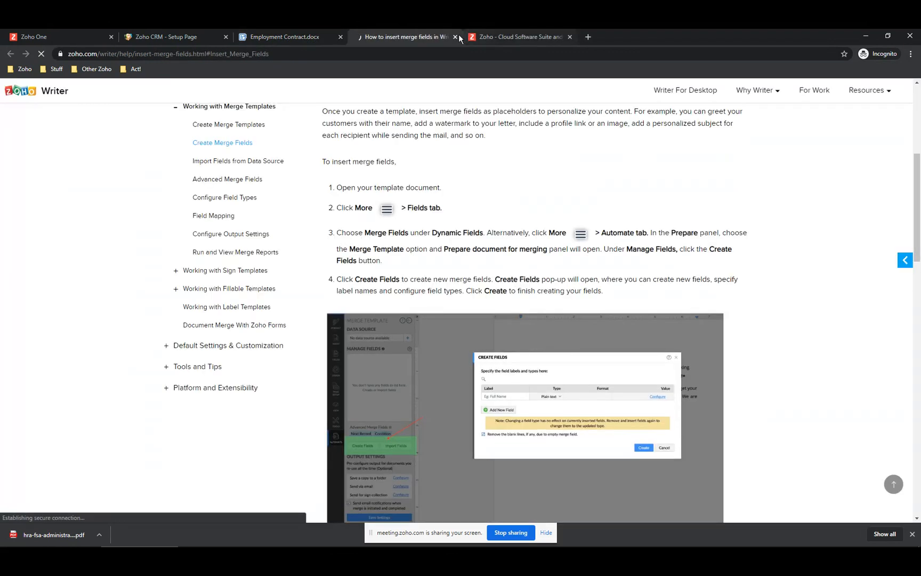
- Close the help article and Employment Contract.docx tabs, returning to the CRM templates list
{"action": "left_click", "coordinate": [455, 36]}
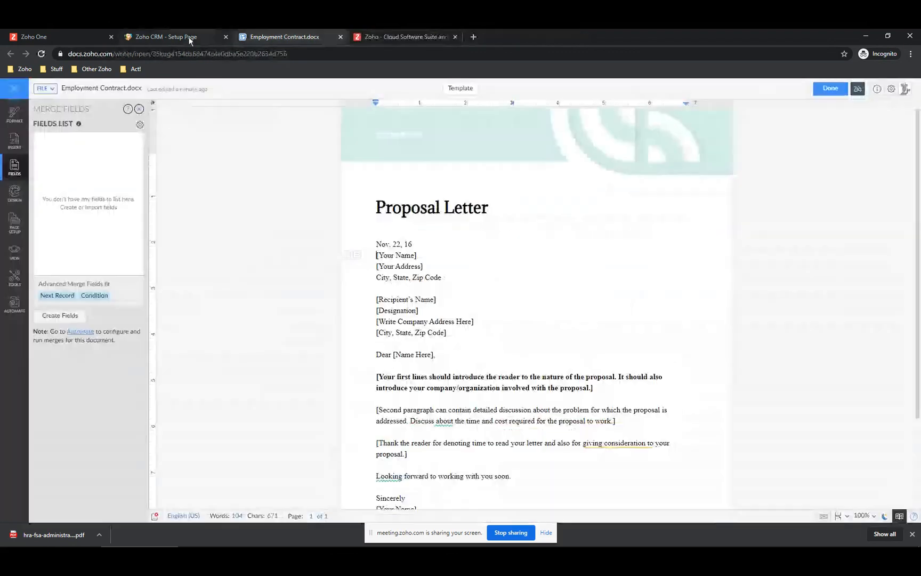
{"action": "left_click", "coordinate": [341, 37]}
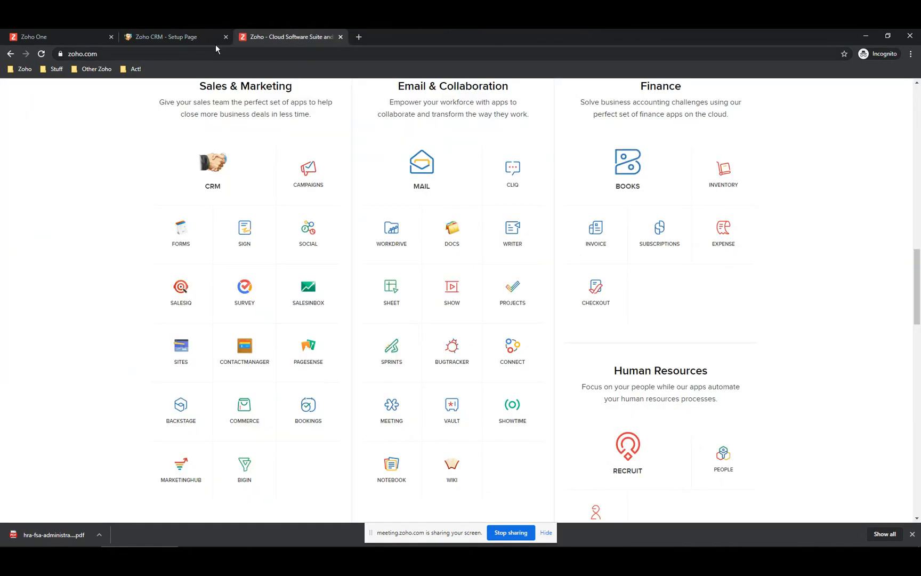
{"action": "left_click", "coordinate": [203, 38]}
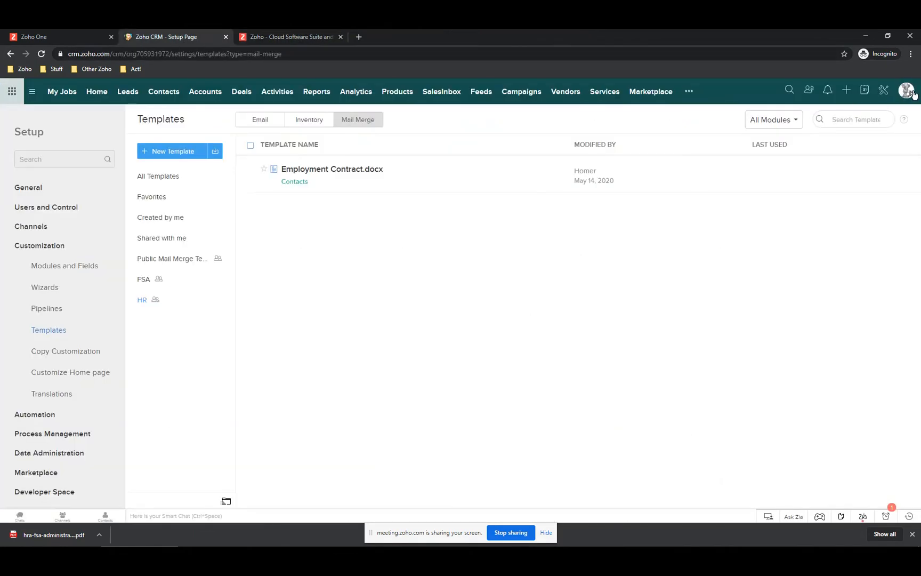
- Start a new Contacts template in the HR folder named 'Employment'
{"action": "left_click", "coordinate": [176, 151]}
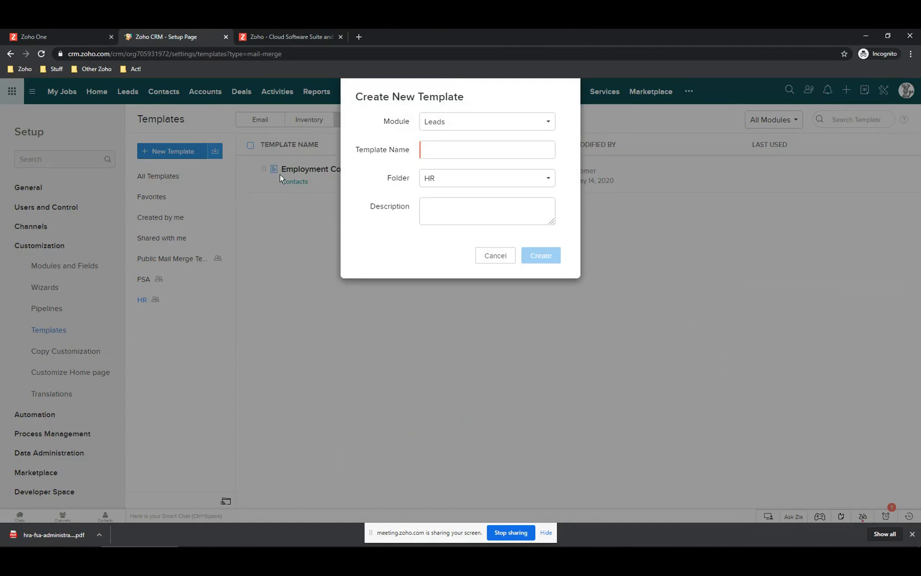
{"action": "left_click", "coordinate": [442, 124]}
{"action": "left_click", "coordinate": [446, 156]}
{"action": "left_click", "coordinate": [436, 151]}
{"action": "type", "text": "Employment"}
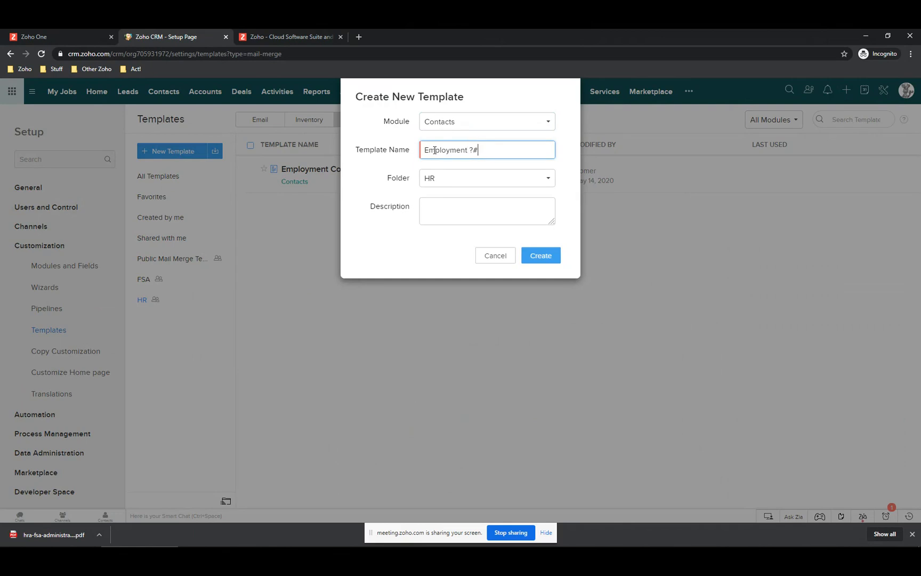
{"action": "type", "text": " #2"}
- Create the Employment #2 template using the Serif Proposal Letter design from the MailMerge gallery
{"action": "left_click", "coordinate": [539, 256]}
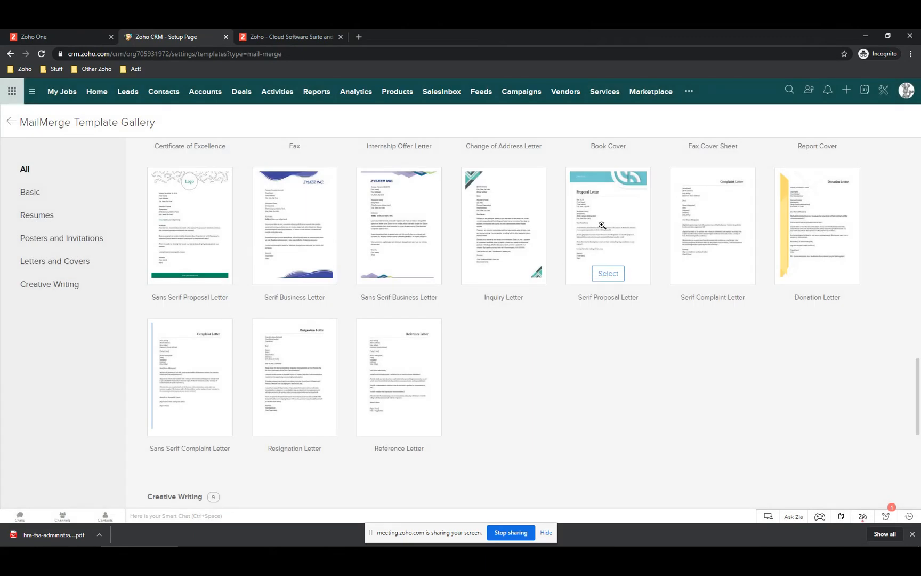
{"action": "left_click", "coordinate": [602, 225]}
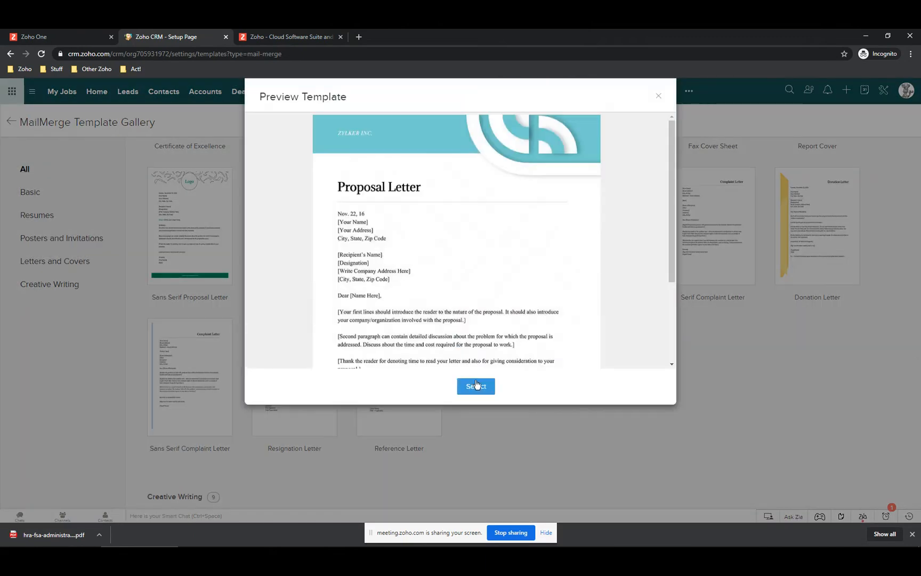
{"action": "left_click", "coordinate": [476, 384]}
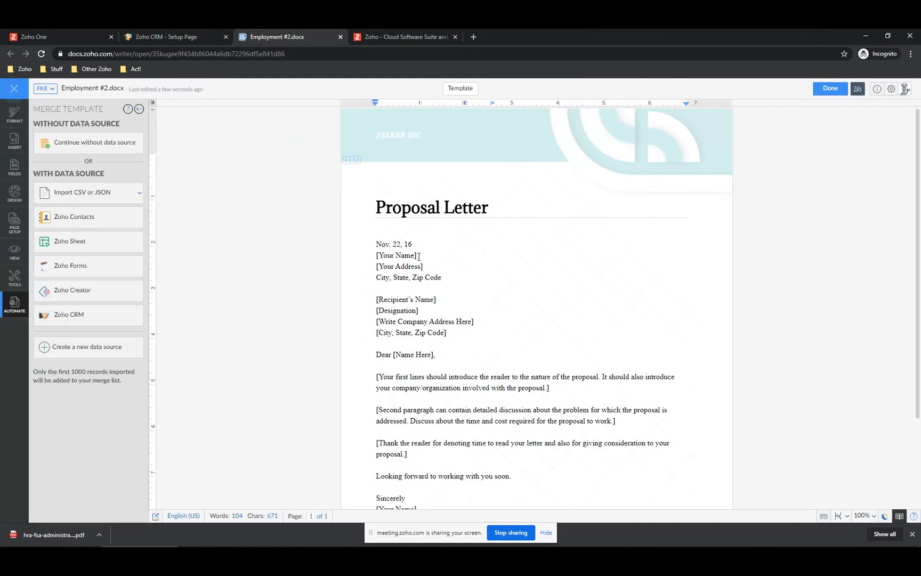
- Add the Zoho CRM Contacts module as the letter's merge data source
{"action": "left_click", "coordinate": [417, 256]}
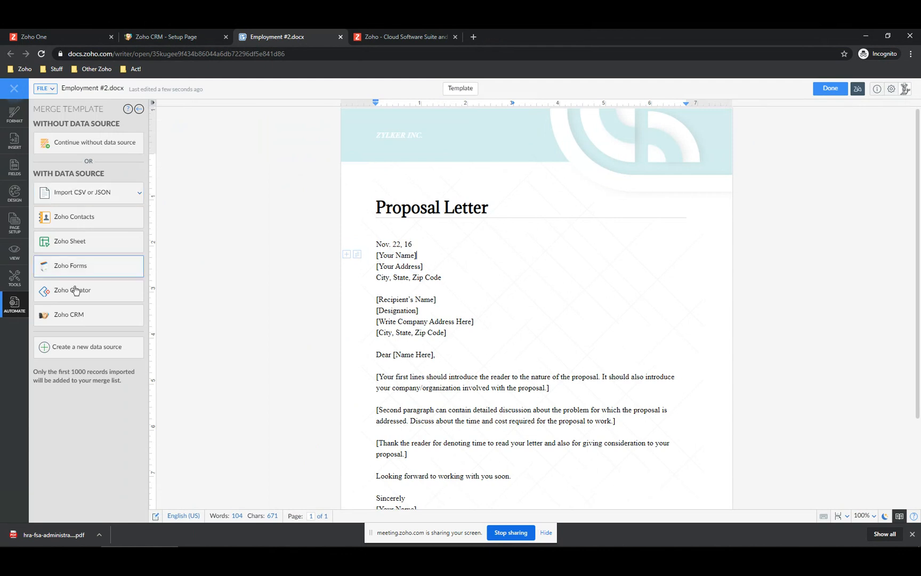
{"action": "left_click", "coordinate": [70, 317]}
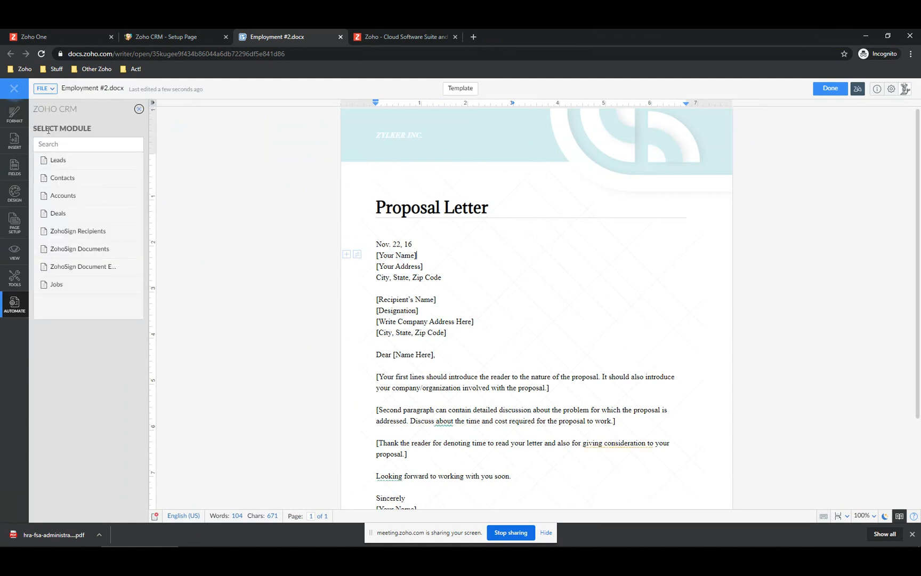
{"action": "left_click", "coordinate": [63, 182]}
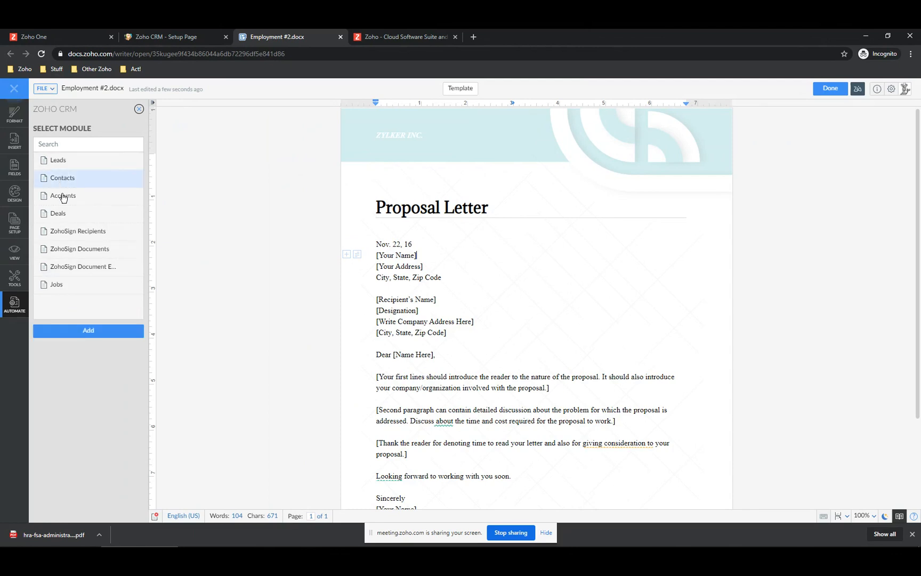
{"action": "double_click", "coordinate": [63, 180]}
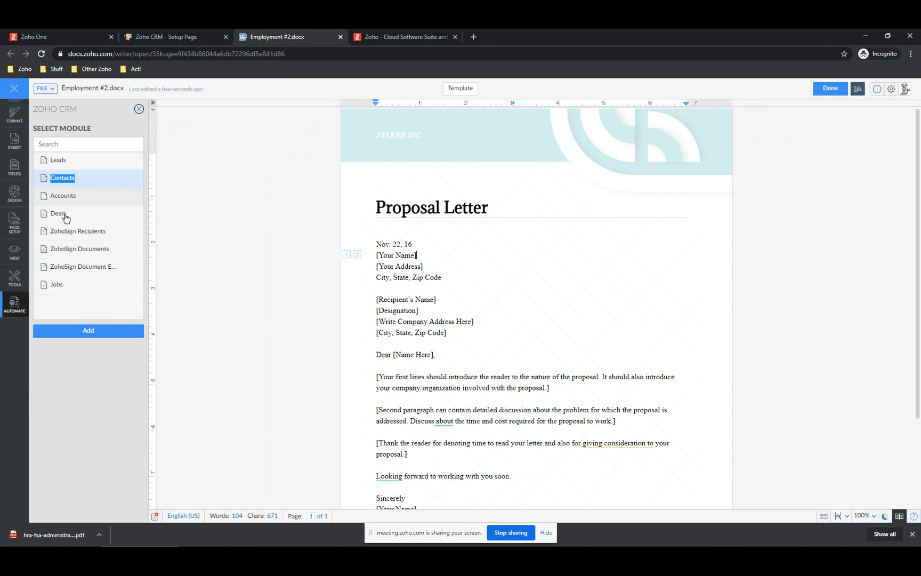
{"action": "left_click", "coordinate": [80, 331]}
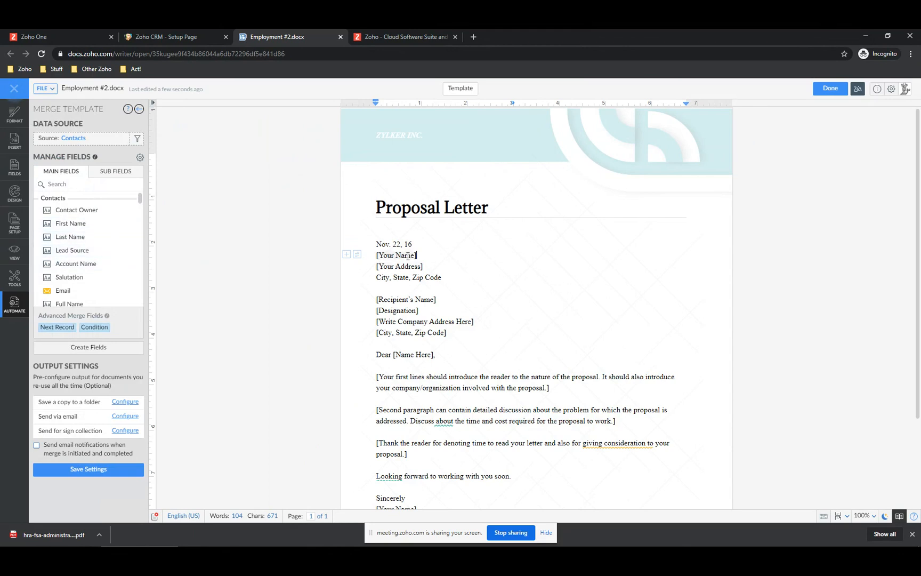
- Replace the top [Your Name] placeholder with the Contacts Full Name merge field
{"action": "scroll", "coordinate": [81, 258], "scroll_direction": "down", "scroll_amount": 2}
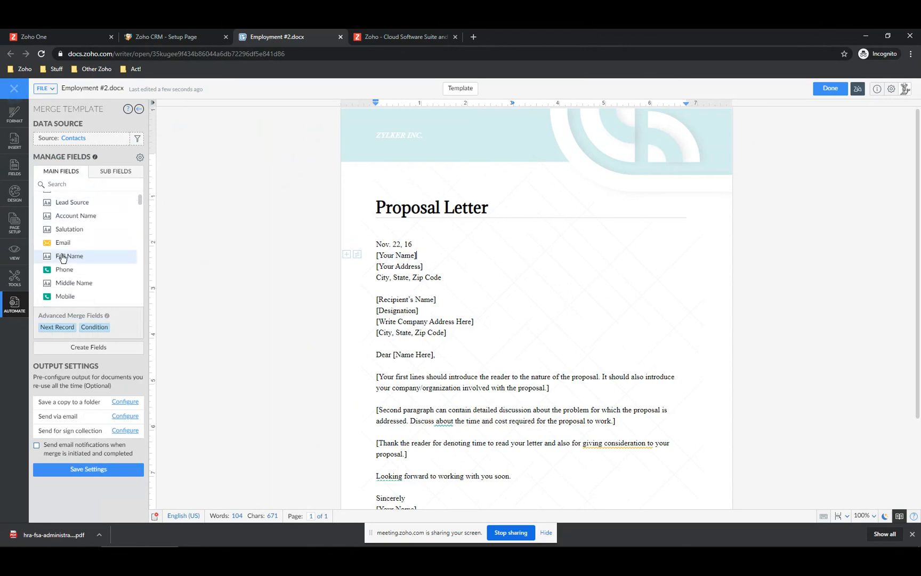
{"action": "mouse_move", "coordinate": [63, 258]}
{"action": "left_mouse_down"}
{"action": "mouse_move", "coordinate": [175, 255]}
{"action": "mouse_move", "coordinate": [34, 261]}
{"action": "mouse_move", "coordinate": [64, 259]}
{"action": "left_mouse_up"}
{"action": "left_click_drag", "start_coordinate": [377, 256], "coordinate": [417, 255]}
{"action": "key", "text": "BackSpace"}
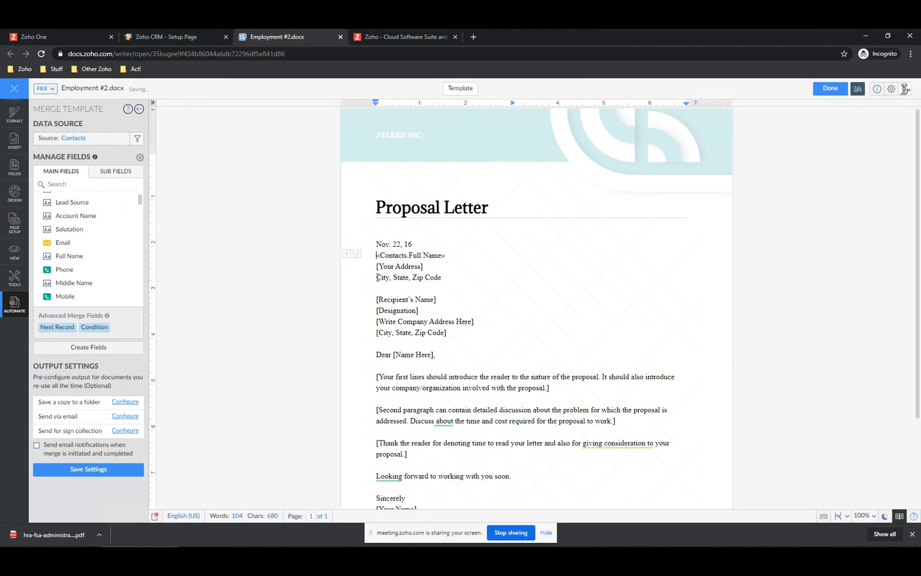
- Replace the city, state, zip line with Mailing City, Mailing State and Mailing Zip fields
{"action": "double_click", "coordinate": [377, 278]}
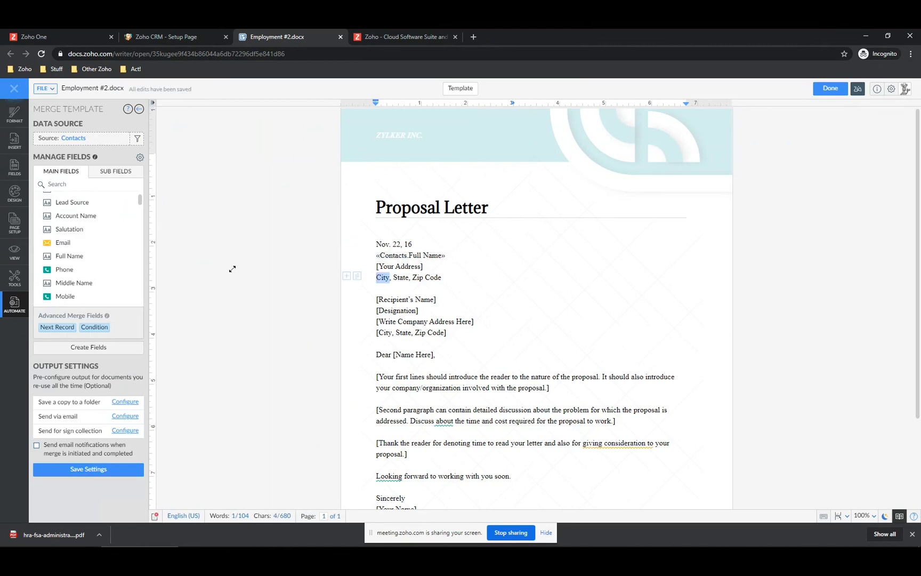
{"action": "scroll", "coordinate": [77, 262], "scroll_direction": "down", "scroll_amount": 5}
{"action": "scroll", "coordinate": [80, 265], "scroll_direction": "down", "scroll_amount": 2}
{"action": "scroll", "coordinate": [80, 265], "scroll_direction": "up", "scroll_amount": 5}
{"action": "scroll", "coordinate": [80, 265], "scroll_direction": "down", "scroll_amount": 5}
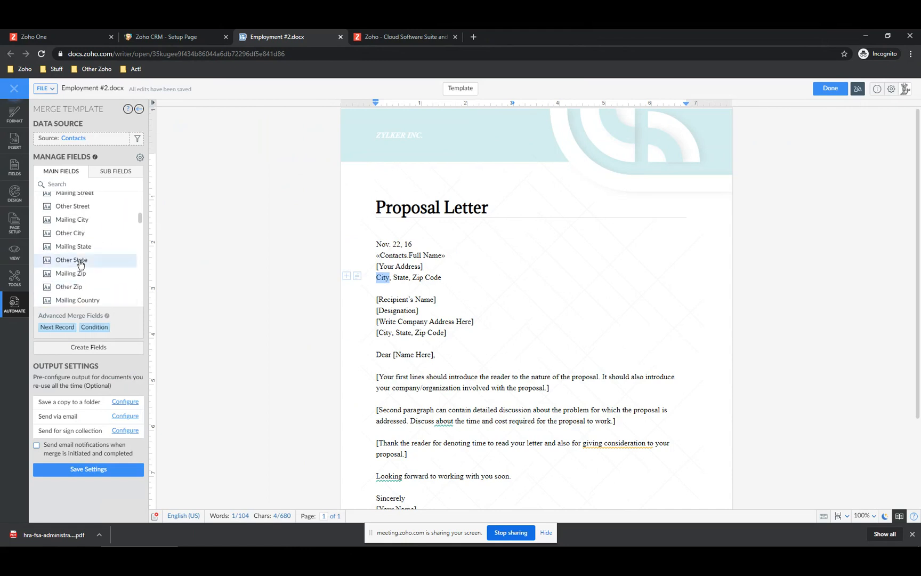
{"action": "left_click", "coordinate": [74, 222]}
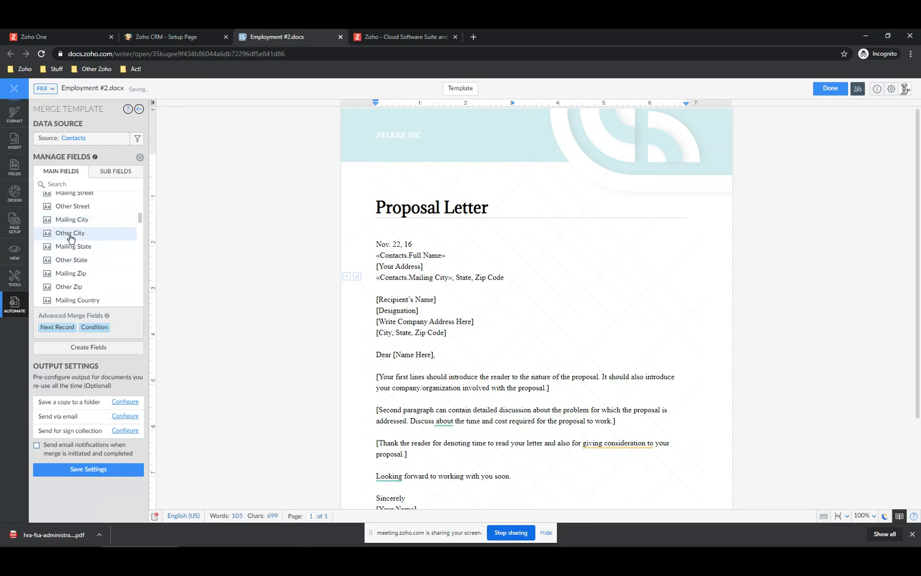
{"action": "left_click", "coordinate": [71, 246]}
{"action": "left_click", "coordinate": [70, 274]}
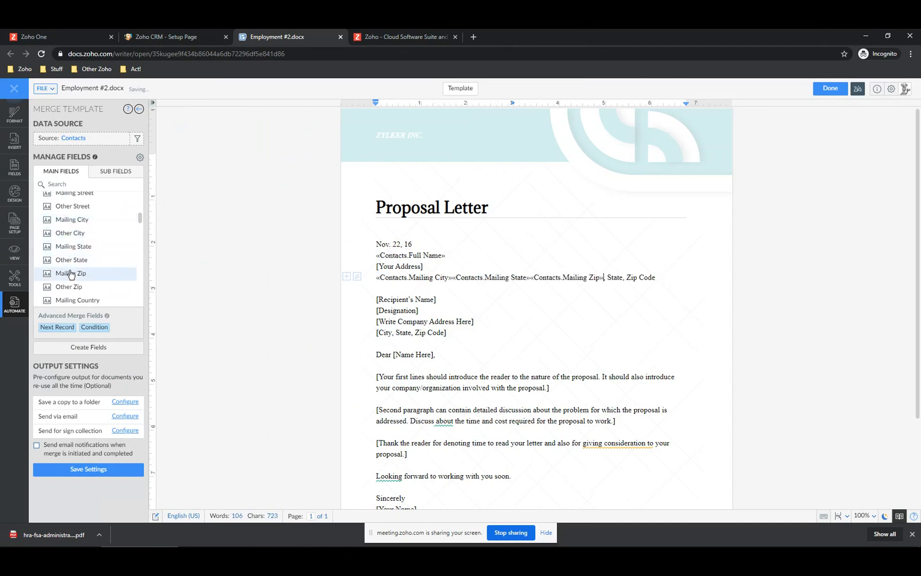
{"action": "key", "text": "Delete"}
{"action": "key", "text": "Delete"}
{"action": "key", "text": "Delete"}
{"action": "key", "text": "Delete"}
{"action": "key", "text": "Delete"}
{"action": "key", "text": "Delete"}
{"action": "key", "text": "Delete"}
{"action": "key", "text": "Delete"}
{"action": "key", "text": "Delete"}
{"action": "key", "text": "Delete"}
{"action": "key", "text": "Delete"}
{"action": "key", "text": "Delete"}
{"action": "key", "text": "Delete"}
{"action": "key", "text": "Delete"}
{"action": "key", "text": "Delete"}
{"action": "key", "text": "Delete"}
{"action": "key", "text": "Delete"}
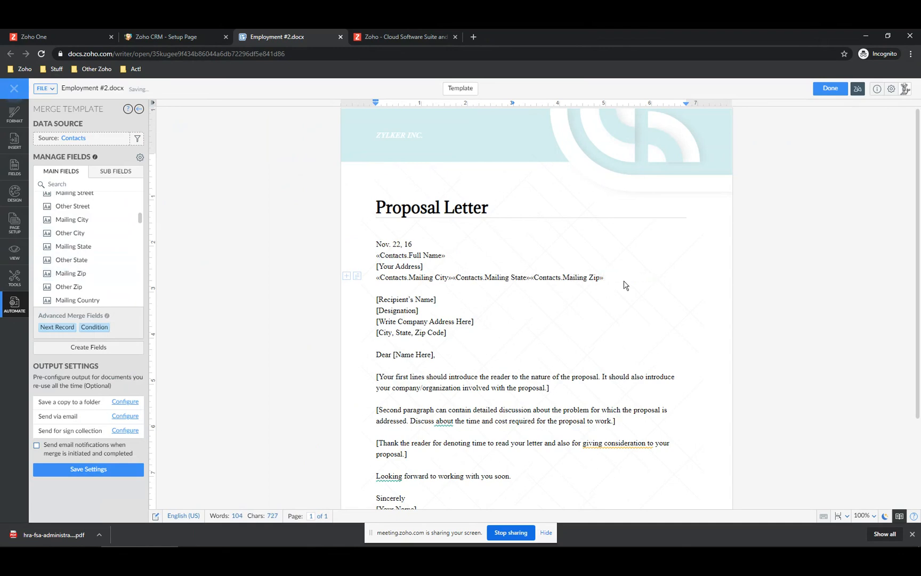
{"action": "key", "text": "Left"}
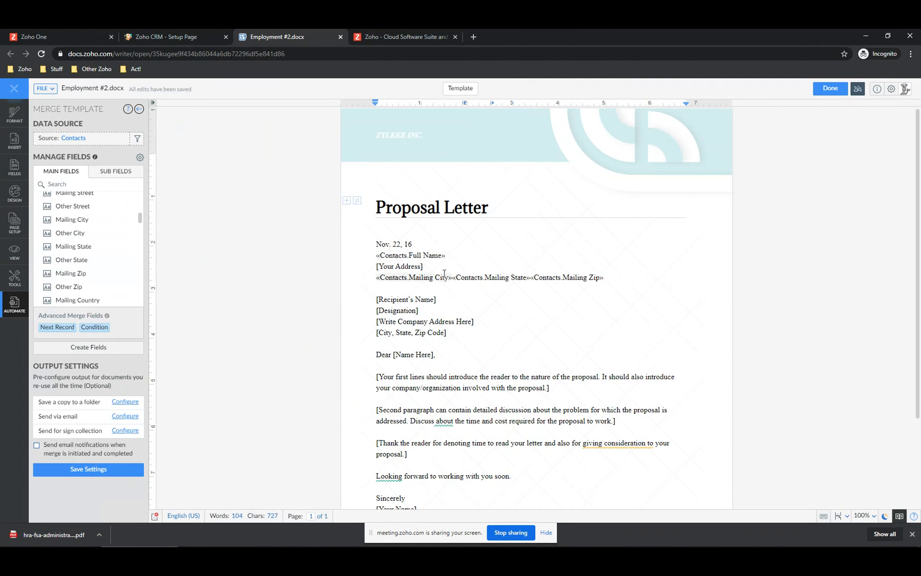
- Format the letter date as 'November 22, 2016' style and set it to update automatically
{"action": "left_click", "coordinate": [380, 249]}
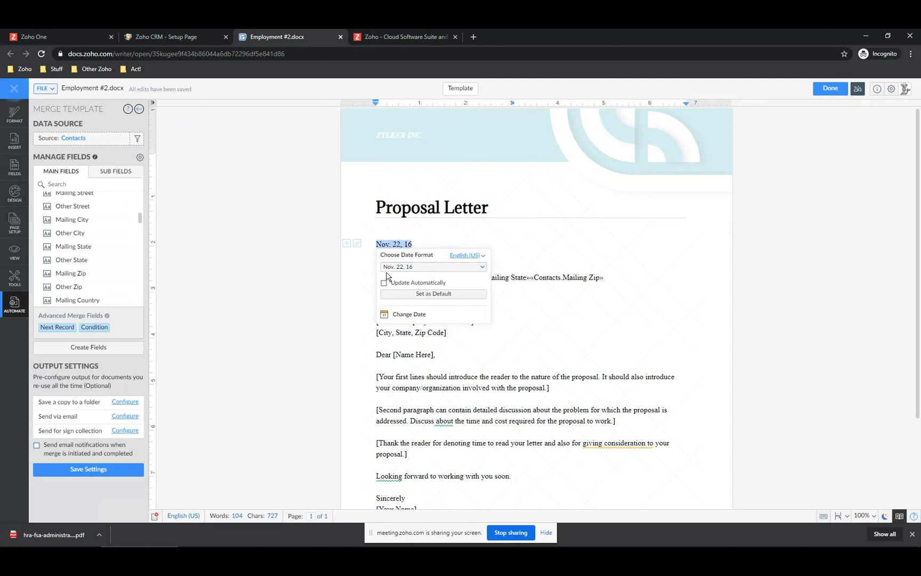
{"action": "left_click", "coordinate": [483, 268]}
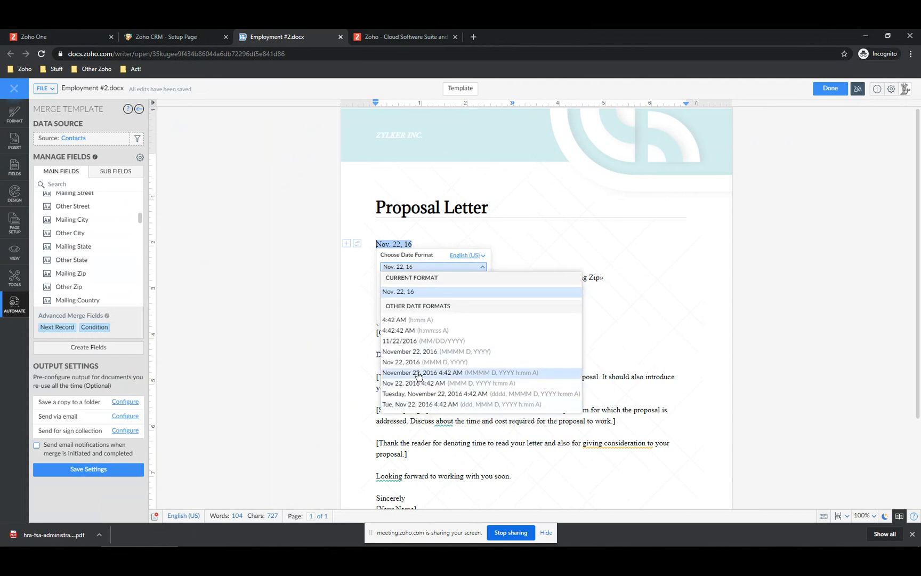
{"action": "left_click", "coordinate": [413, 351]}
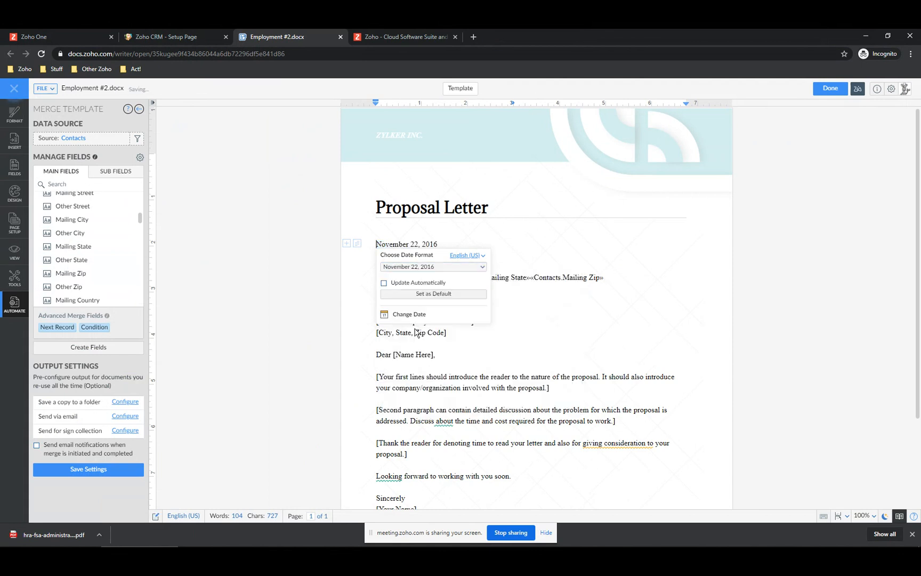
{"action": "left_click", "coordinate": [384, 283]}
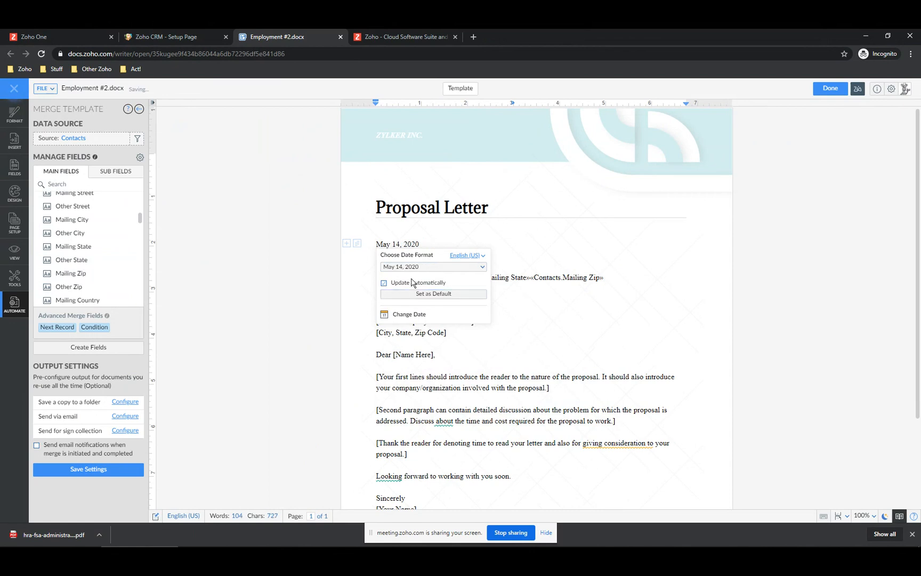
{"action": "left_click", "coordinate": [529, 248]}
- Replace the first placeholder body paragraph with 'We decided to hire you'
{"action": "scroll", "coordinate": [402, 365], "scroll_direction": "down", "scroll_amount": 3}
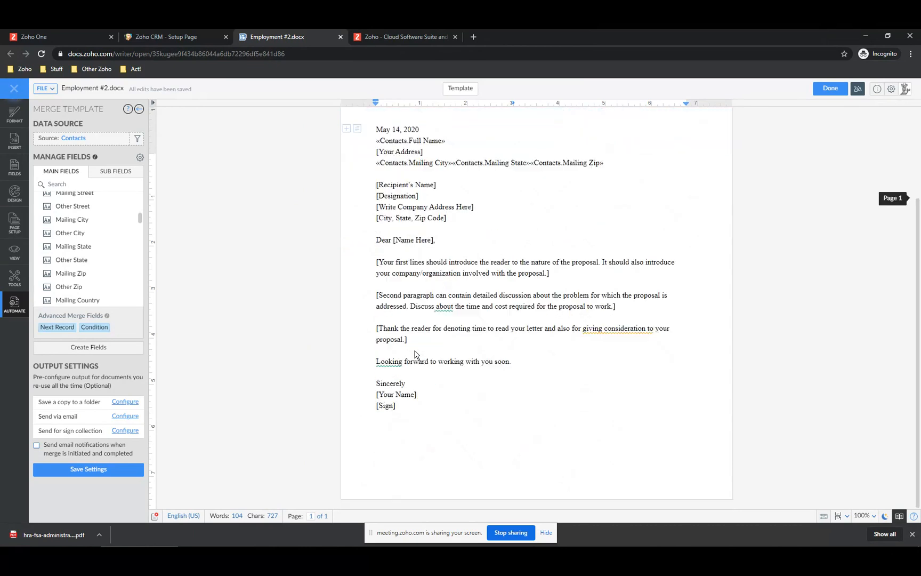
{"action": "left_click_drag", "start_coordinate": [377, 263], "coordinate": [571, 275]}
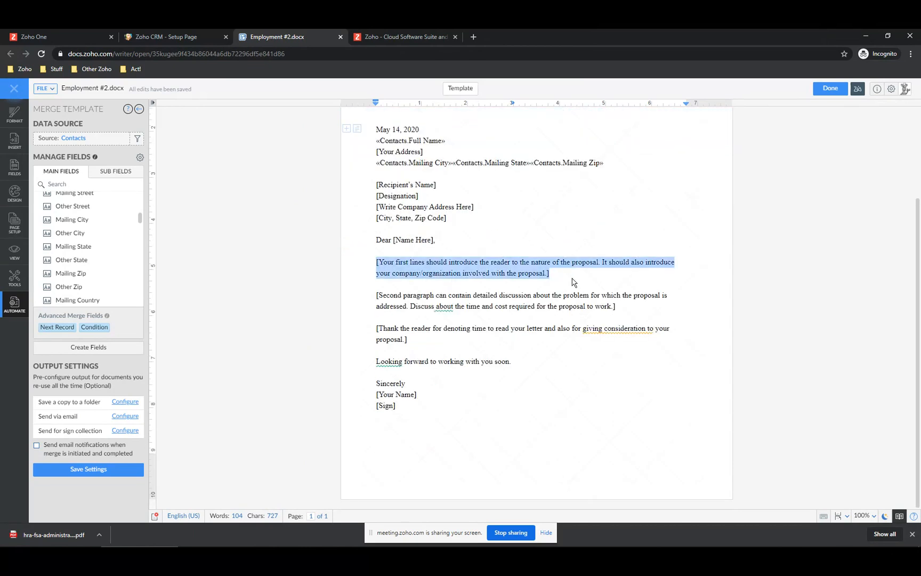
{"action": "type", "text": "We decided to hir"}
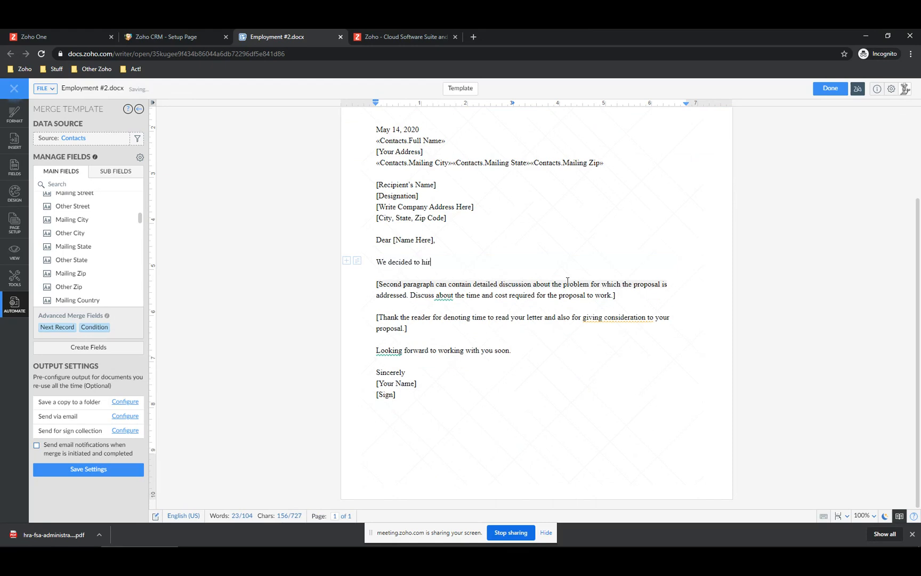
{"action": "type", "text": "you"}
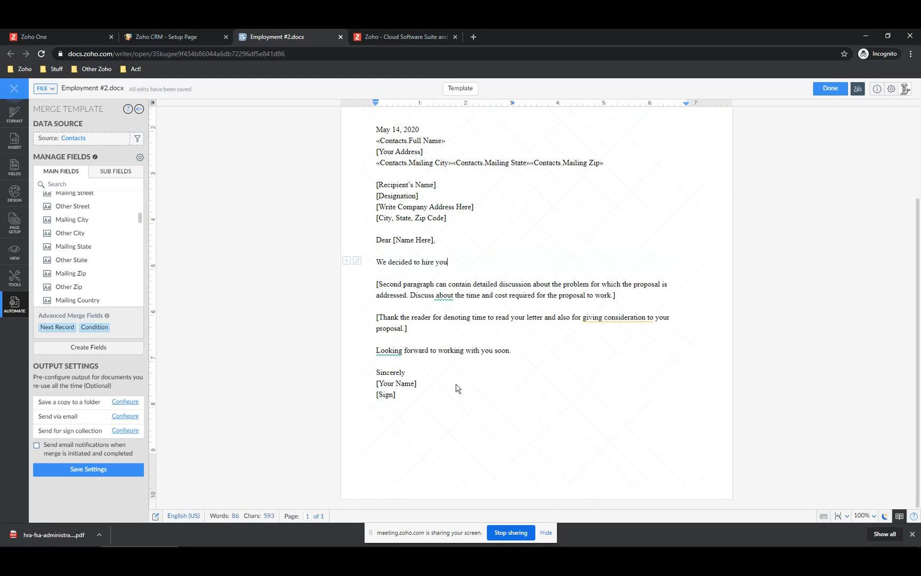
- Swap the closing [Your Name] placeholder for the Contacts Contact Owner merge field
{"action": "left_click", "coordinate": [383, 382]}
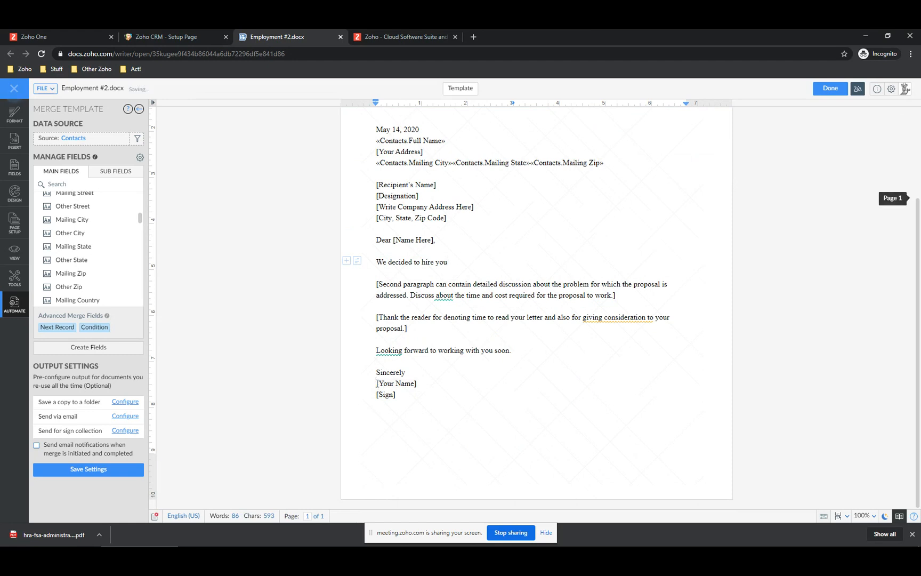
{"action": "left_click_drag", "start_coordinate": [431, 388], "coordinate": [375, 383]}
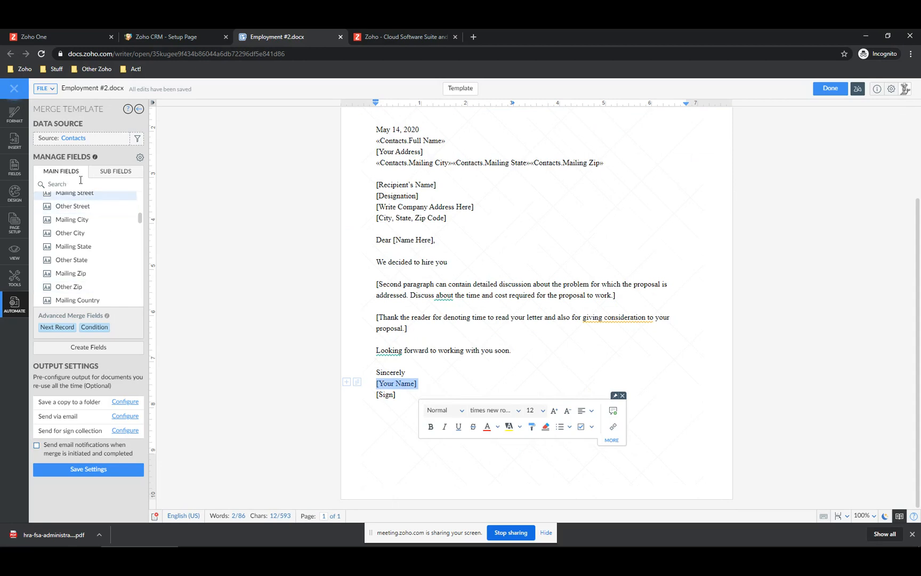
{"action": "scroll", "coordinate": [75, 228], "scroll_direction": "down", "scroll_amount": 5}
{"action": "scroll", "coordinate": [75, 228], "scroll_direction": "up", "scroll_amount": 5}
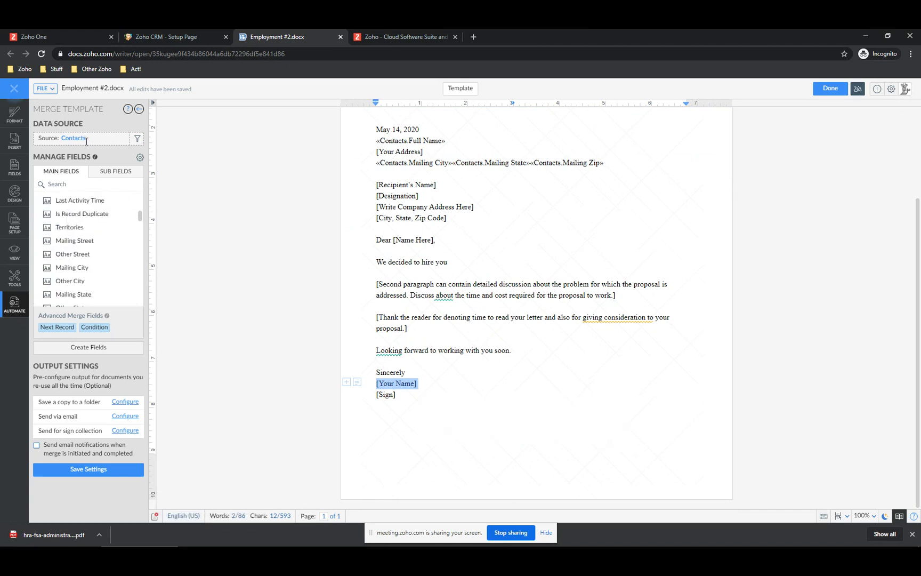
{"action": "scroll", "coordinate": [72, 250], "scroll_direction": "up", "scroll_amount": 5}
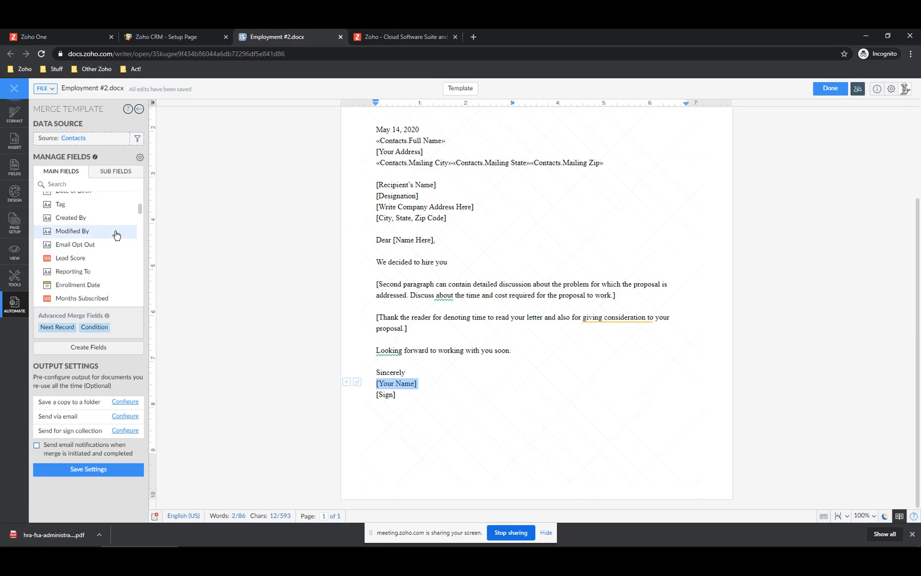
{"action": "scroll", "coordinate": [105, 234], "scroll_direction": "up", "scroll_amount": 3}
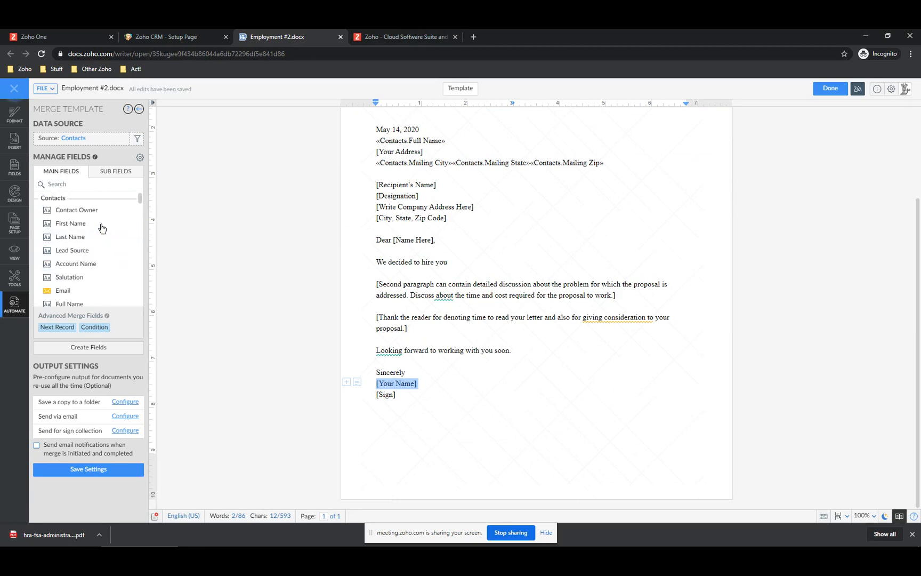
{"action": "left_click", "coordinate": [74, 210]}
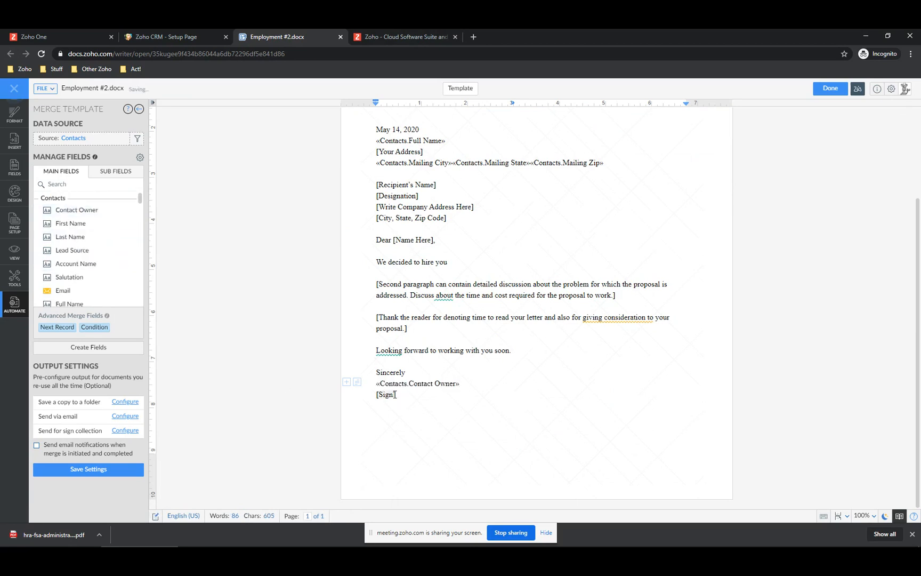
{"action": "left_click_drag", "start_coordinate": [395, 394], "coordinate": [376, 394]}
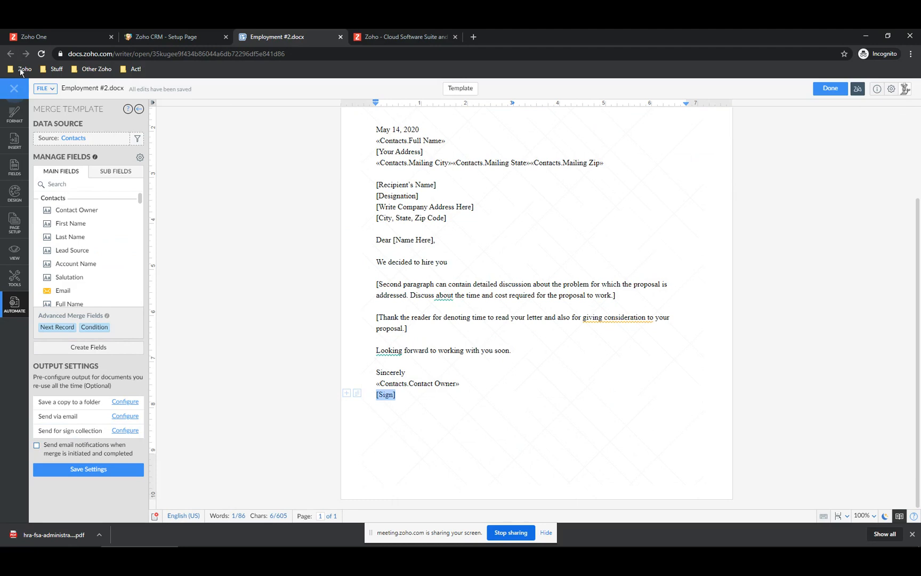
- Finish the merge template and proceed back to the CRM Mail Merge templates list
{"action": "left_click", "coordinate": [840, 91]}
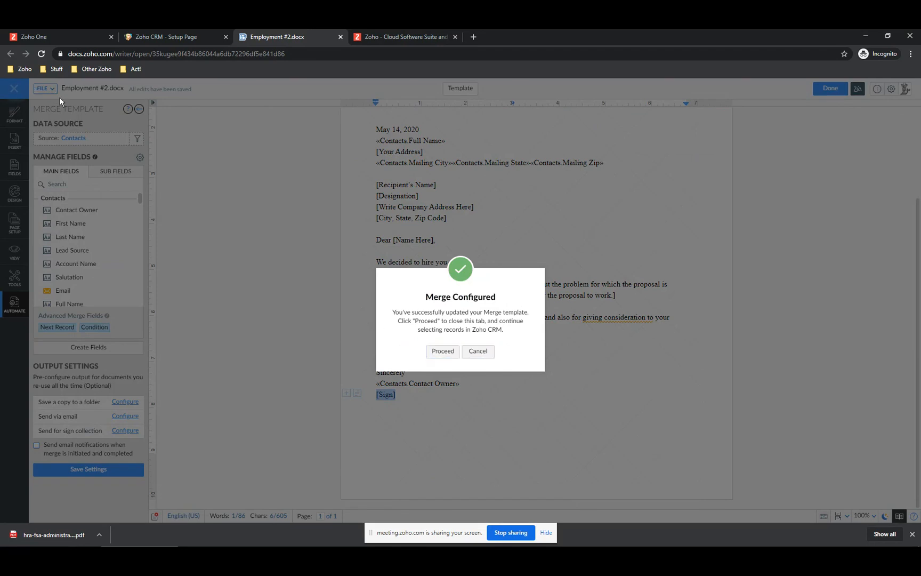
{"action": "left_click", "coordinate": [442, 351]}
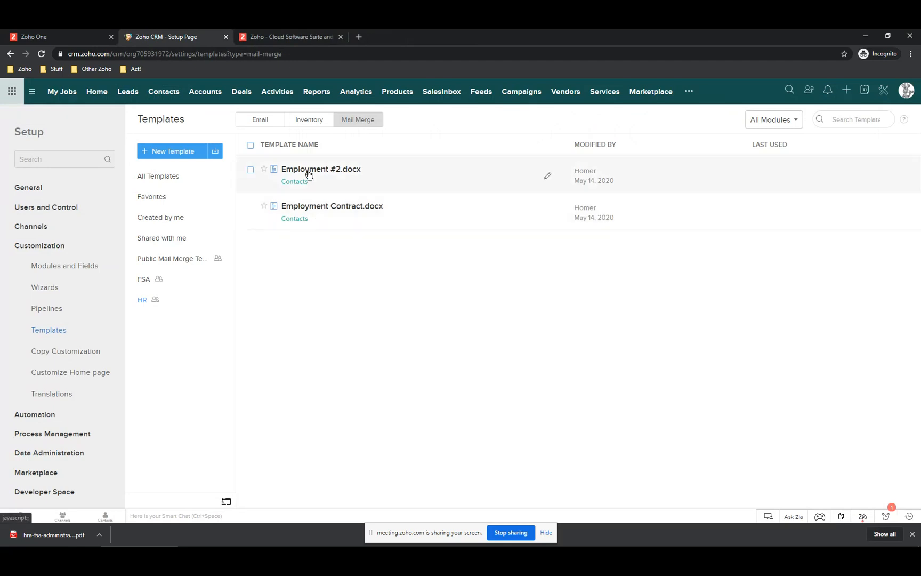
- Delete the Employment Contract.docx template, then go to the Contacts list
{"action": "left_click", "coordinate": [251, 208]}
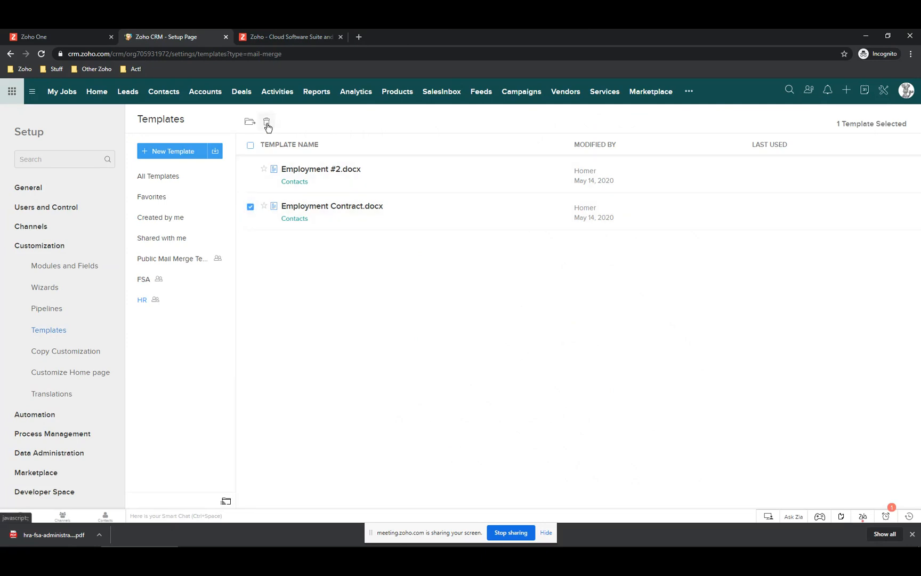
{"action": "left_click", "coordinate": [267, 123]}
{"action": "left_click", "coordinate": [432, 122]}
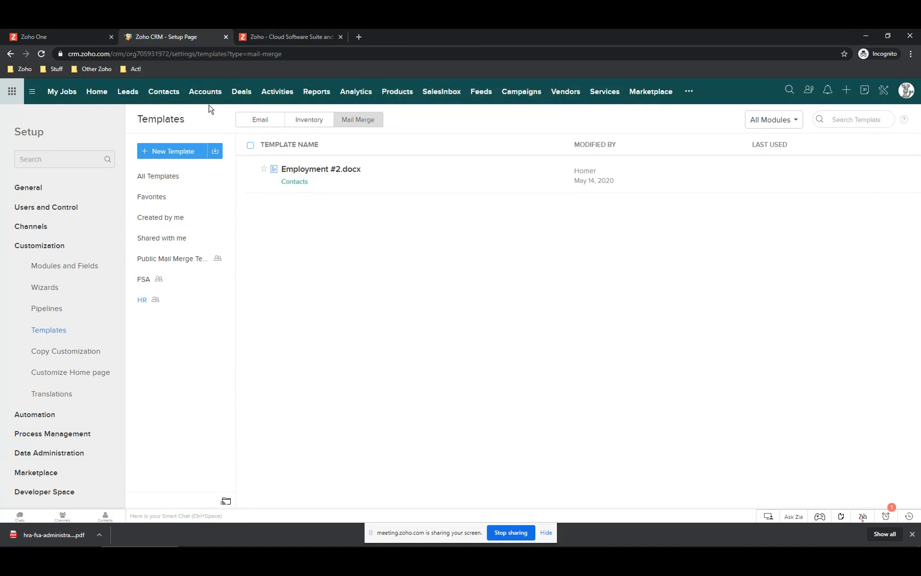
{"action": "left_click", "coordinate": [162, 94]}
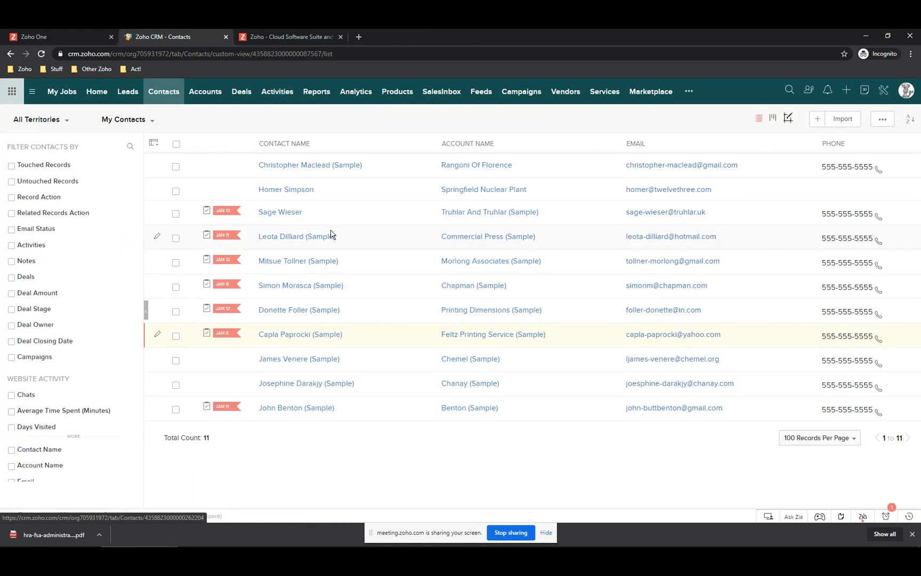
- Mail-merge the first sample contact with the Employment #2.docx template in Zoho Writer
{"action": "left_click", "coordinate": [299, 166]}
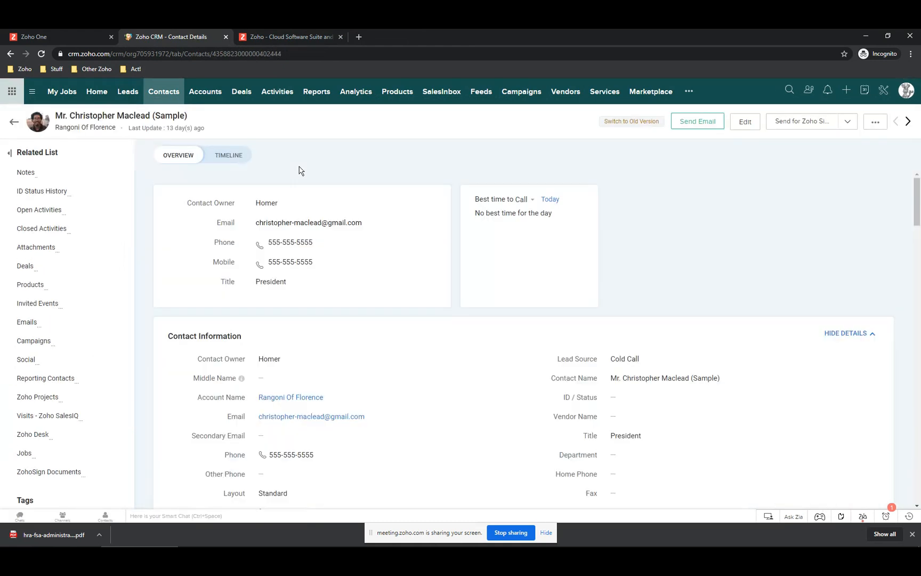
{"action": "left_click", "coordinate": [880, 125]}
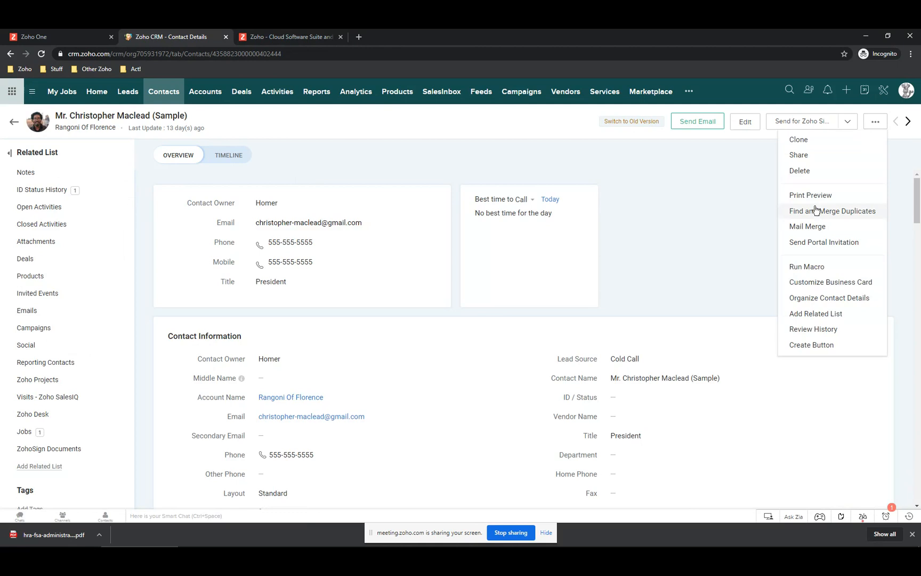
{"action": "left_click", "coordinate": [816, 224]}
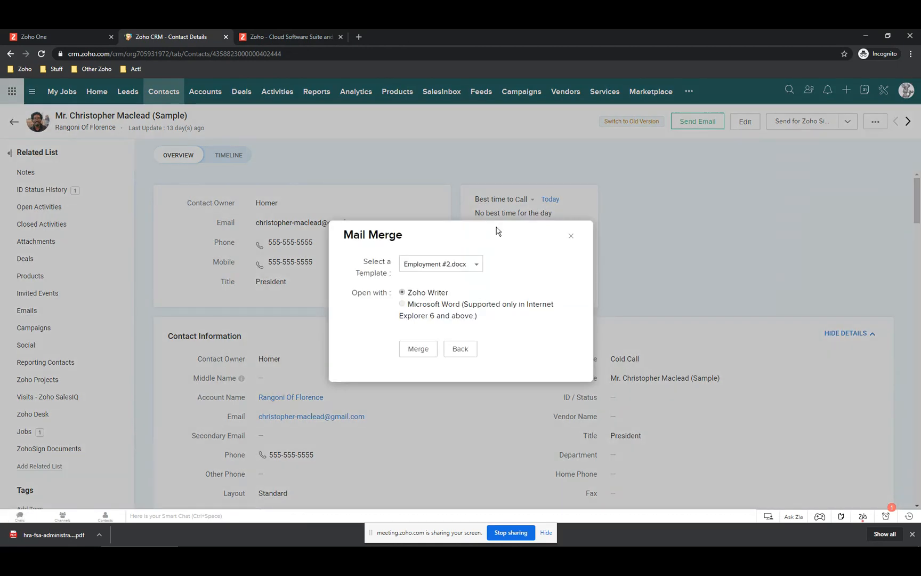
{"action": "left_click", "coordinate": [478, 268]}
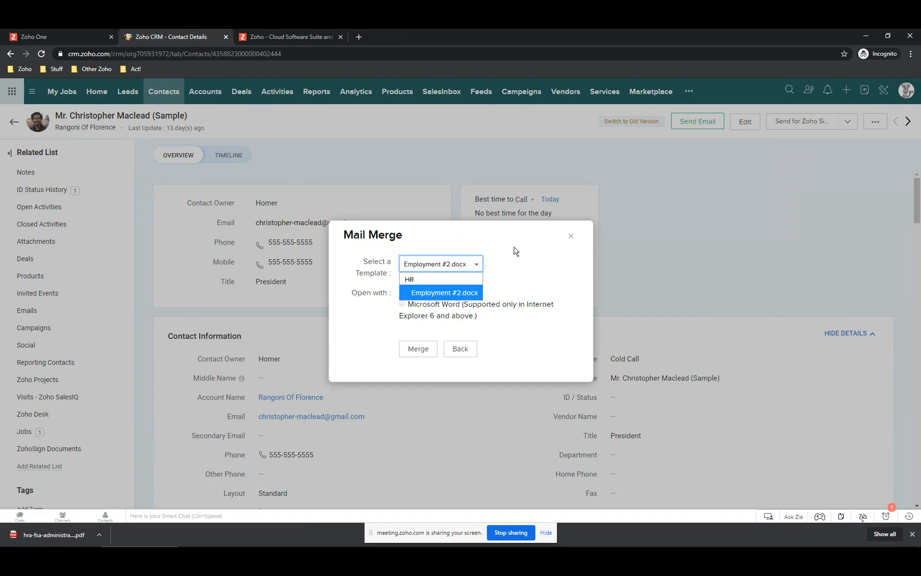
{"action": "left_click", "coordinate": [439, 292]}
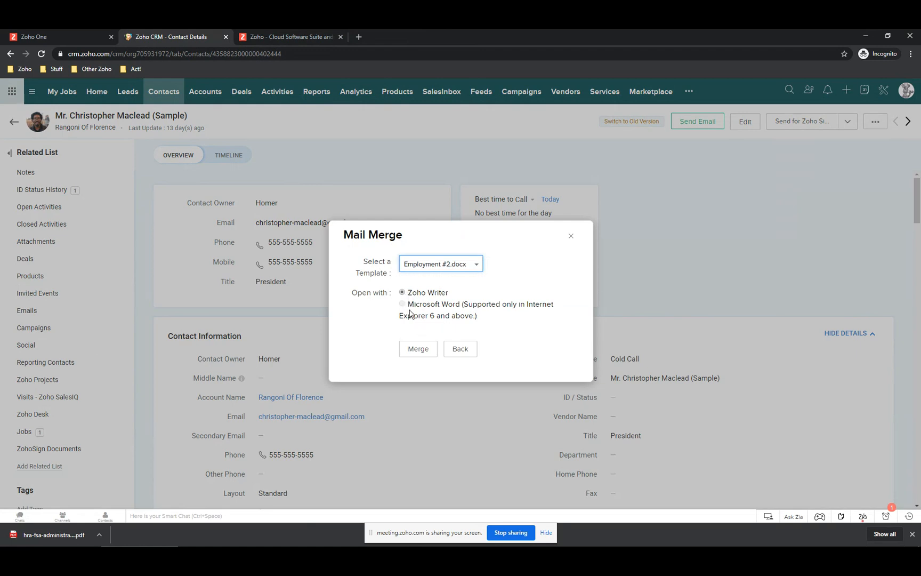
{"action": "left_click", "coordinate": [421, 353]}
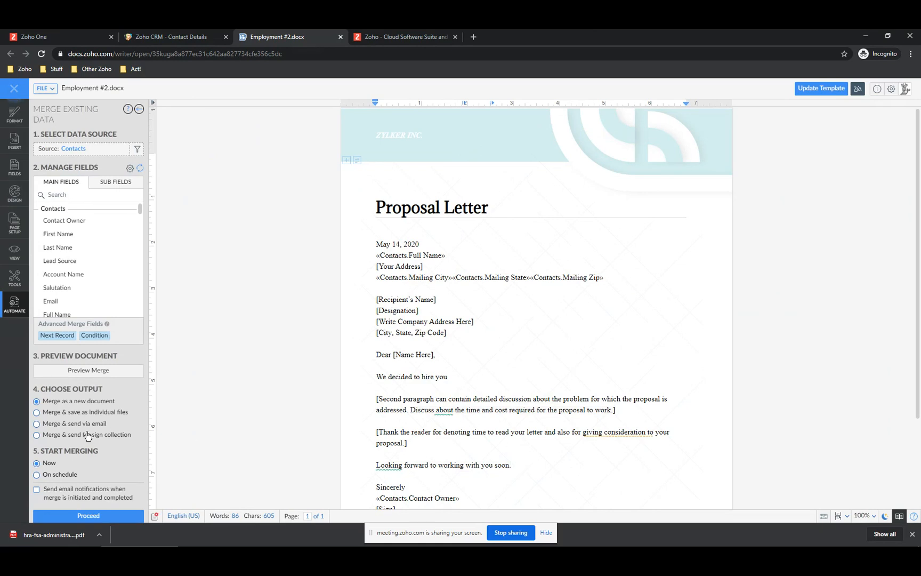
- Merge the contact records into a new document right away
{"action": "scroll", "coordinate": [86, 434], "scroll_direction": "down", "scroll_amount": 1}
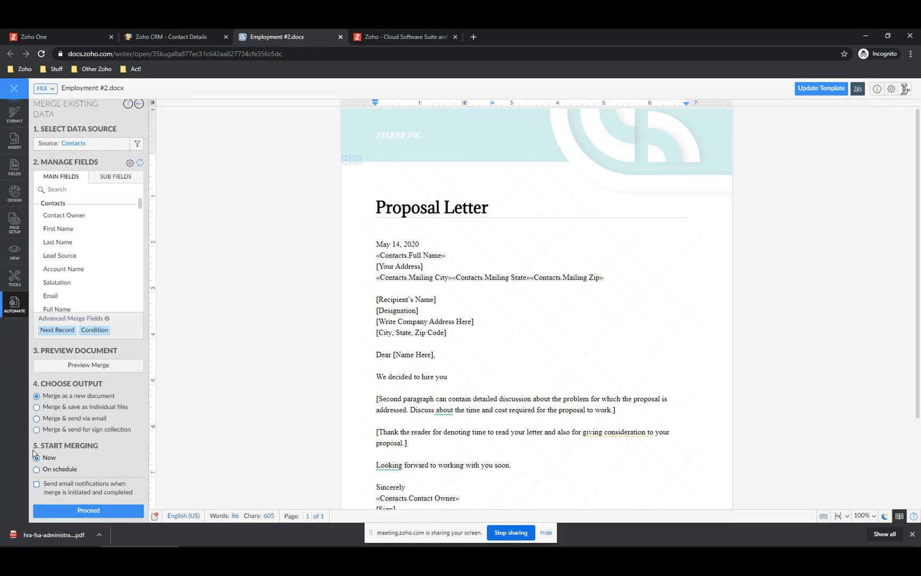
{"action": "left_click", "coordinate": [89, 512]}
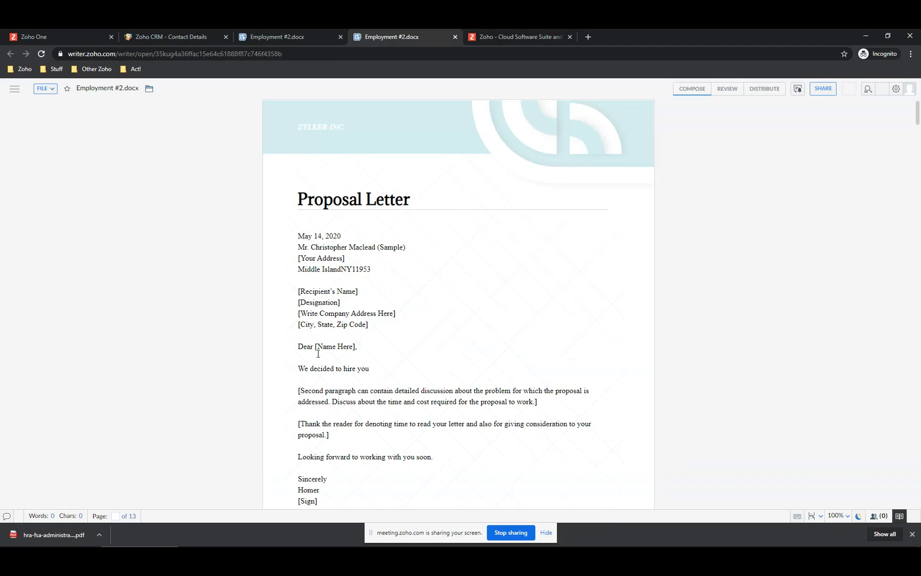
- Bring up the Save As dialog for the merged Employment #2.docx letter
{"action": "scroll", "coordinate": [312, 482], "scroll_direction": "down", "scroll_amount": 3}
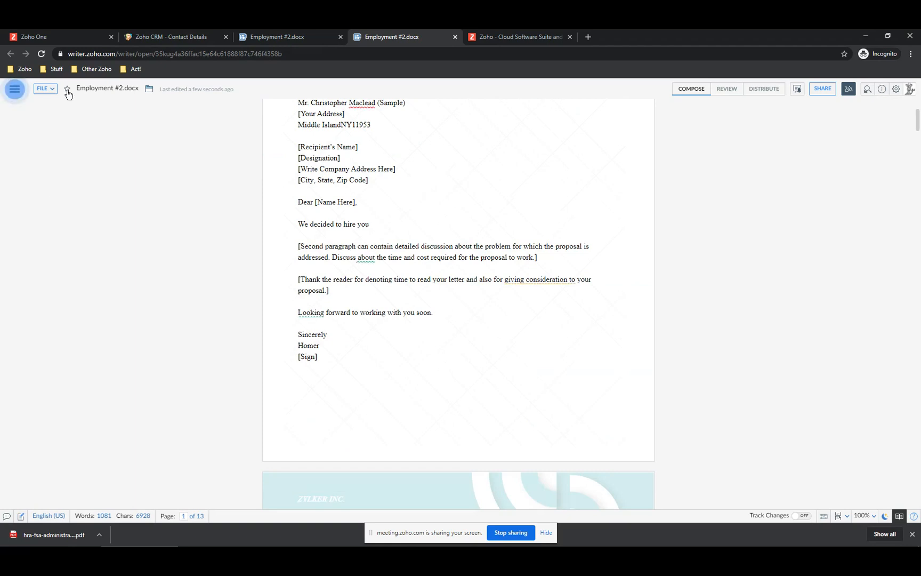
{"action": "left_click", "coordinate": [52, 89]}
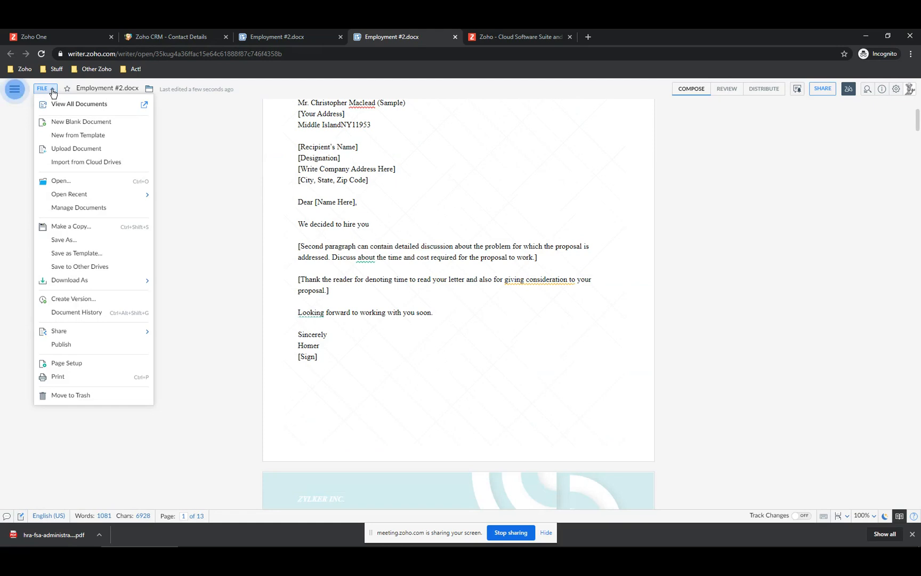
{"action": "mouse_move", "coordinate": [63, 281]}
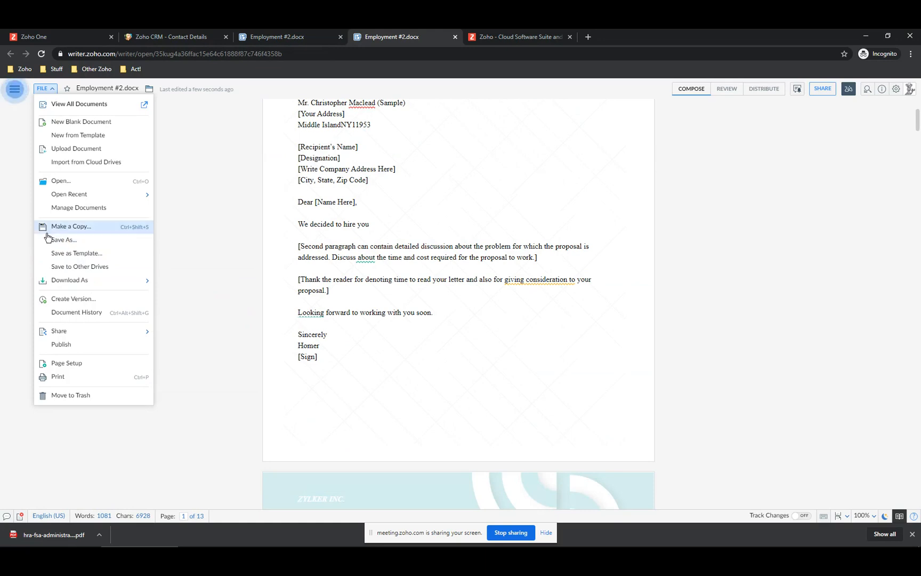
{"action": "left_click", "coordinate": [72, 240]}
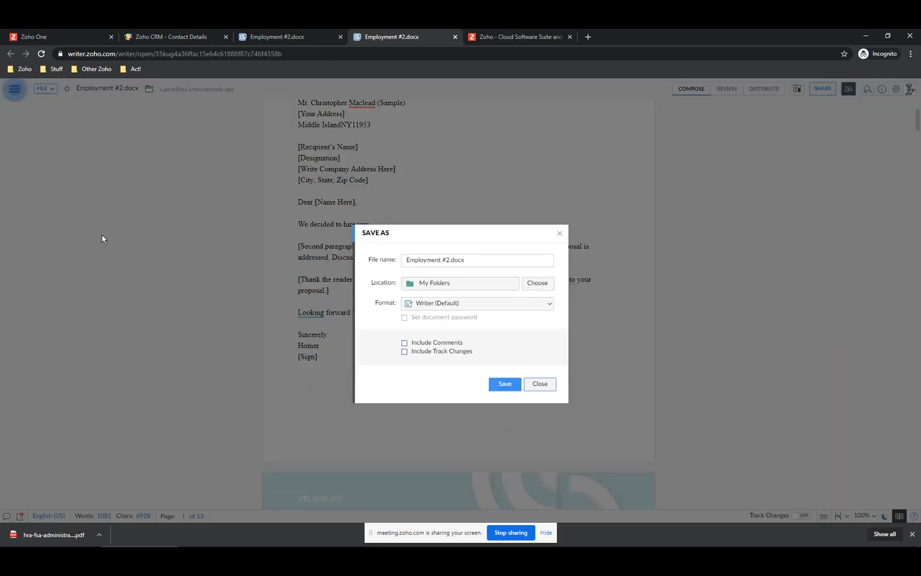
- Save the merged letter as PDF 'ZSchool Employment' in My Folders and dismiss the confirmation
{"action": "left_click", "coordinate": [536, 286]}
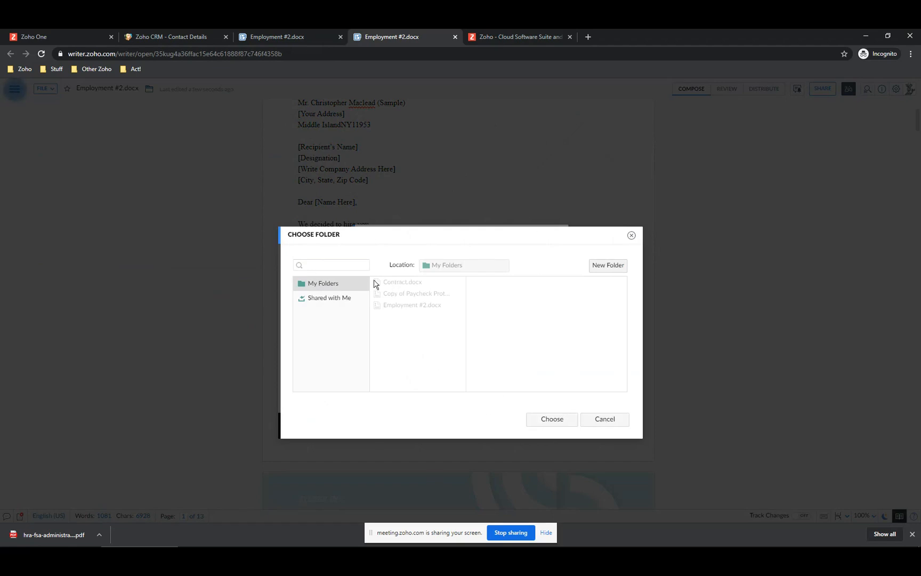
{"action": "left_click", "coordinate": [560, 423]}
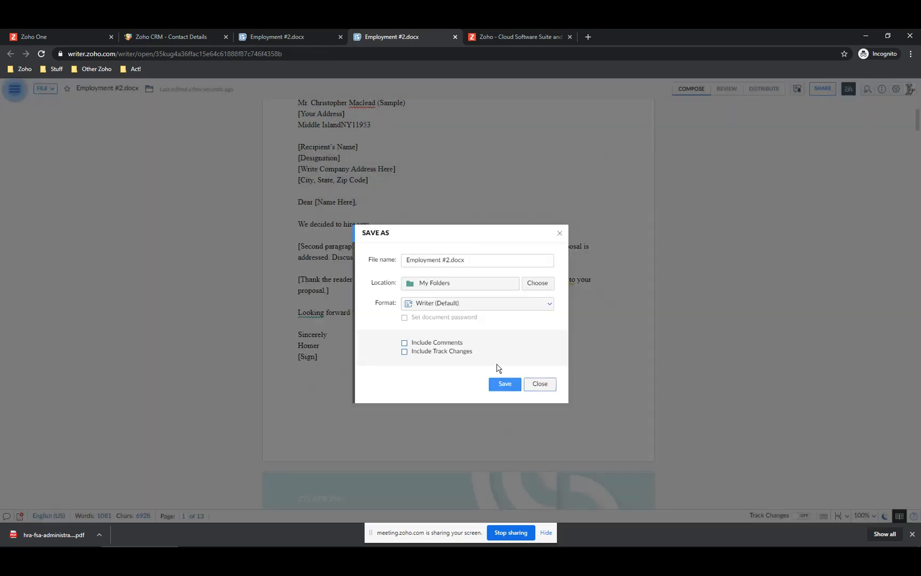
{"action": "left_click_drag", "start_coordinate": [410, 260], "coordinate": [501, 260]}
{"action": "type", "text": "Z"}
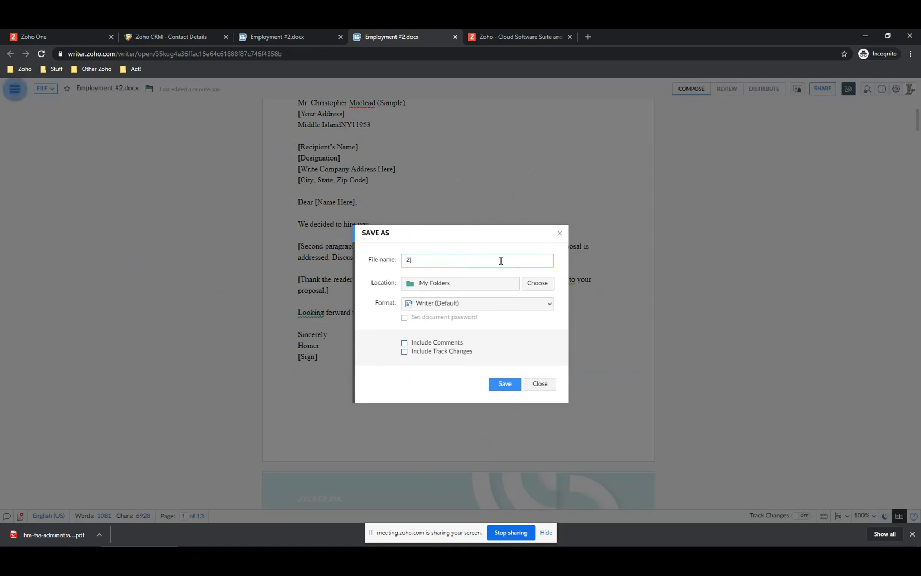
{"action": "type", "text": "School Employment"}
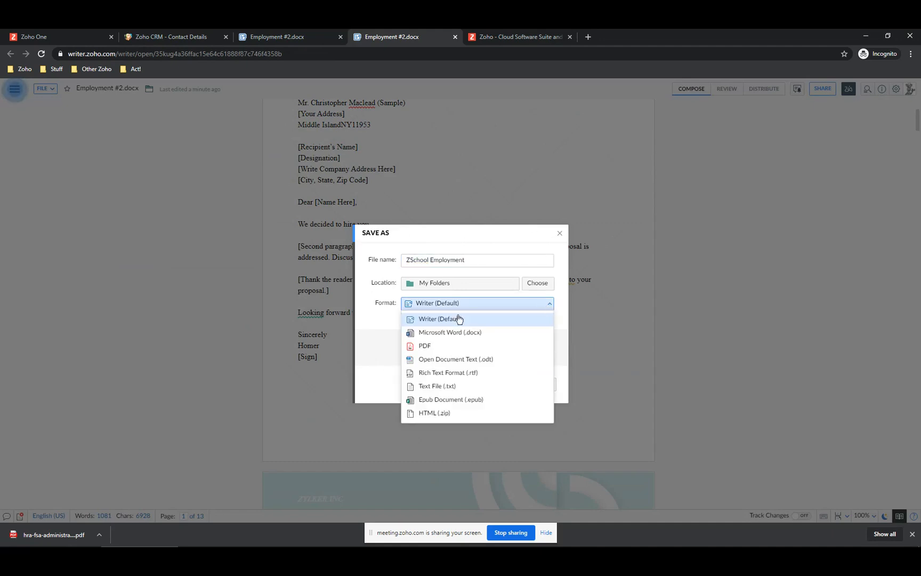
{"action": "left_click", "coordinate": [425, 347]}
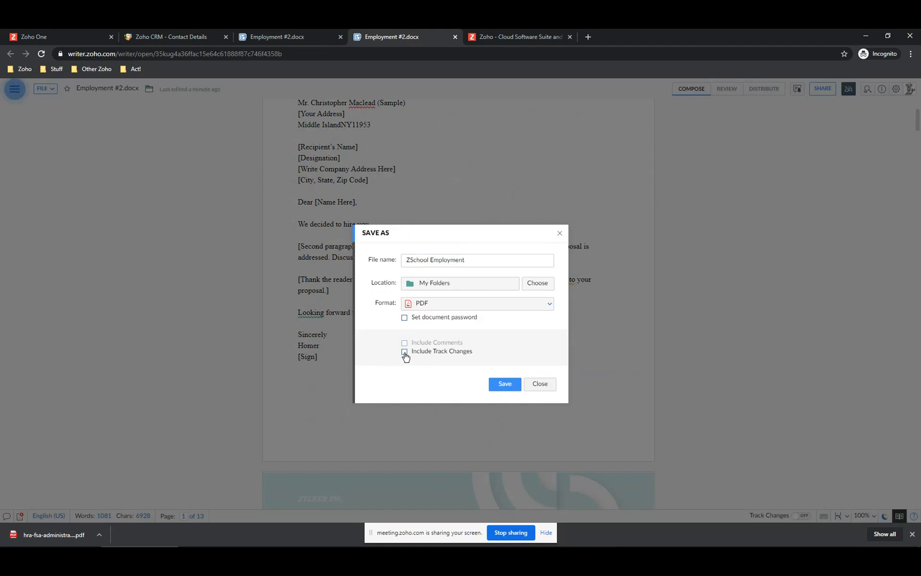
{"action": "left_click", "coordinate": [505, 386]}
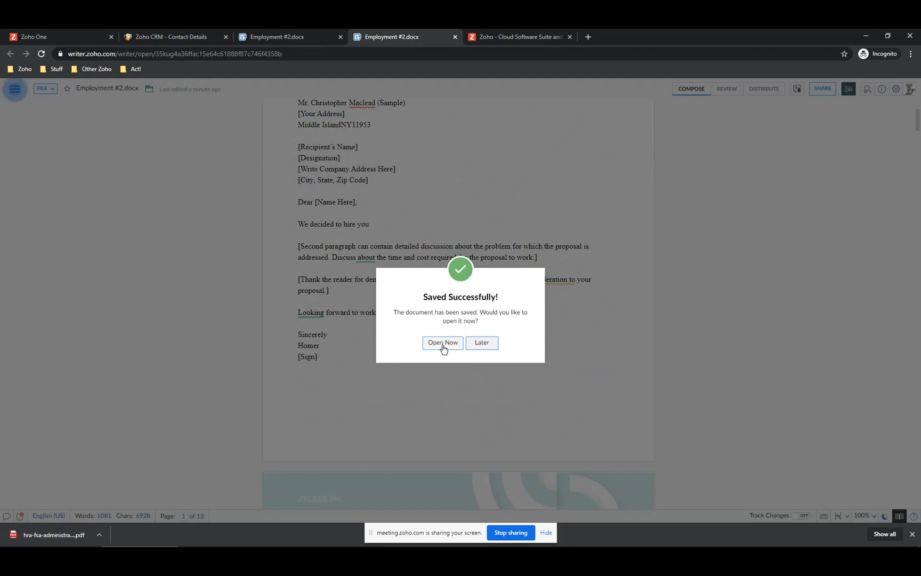
{"action": "left_click", "coordinate": [480, 344]}
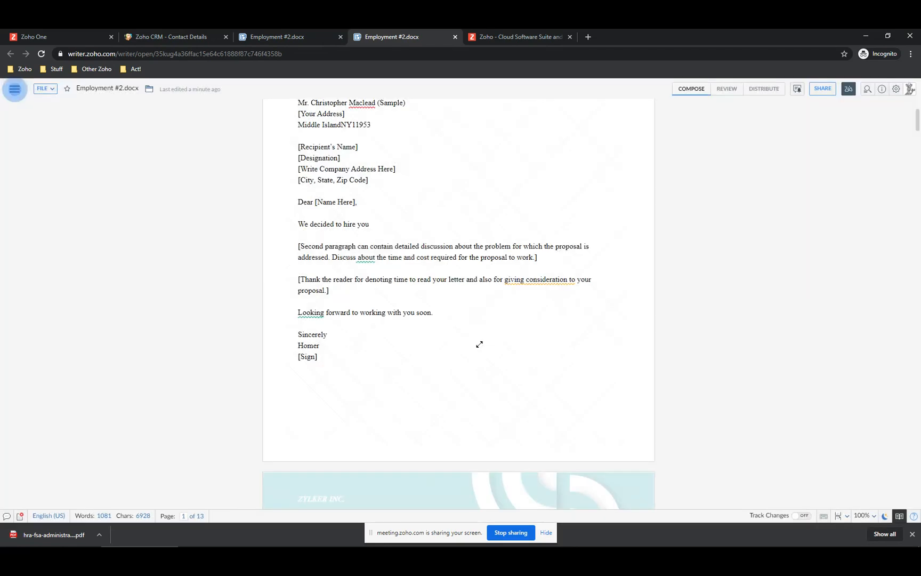
- Attach ZSchool Employment.pdf from Zoho Docs to the sample contact, then open CRM Setup
{"action": "left_click", "coordinate": [182, 36]}
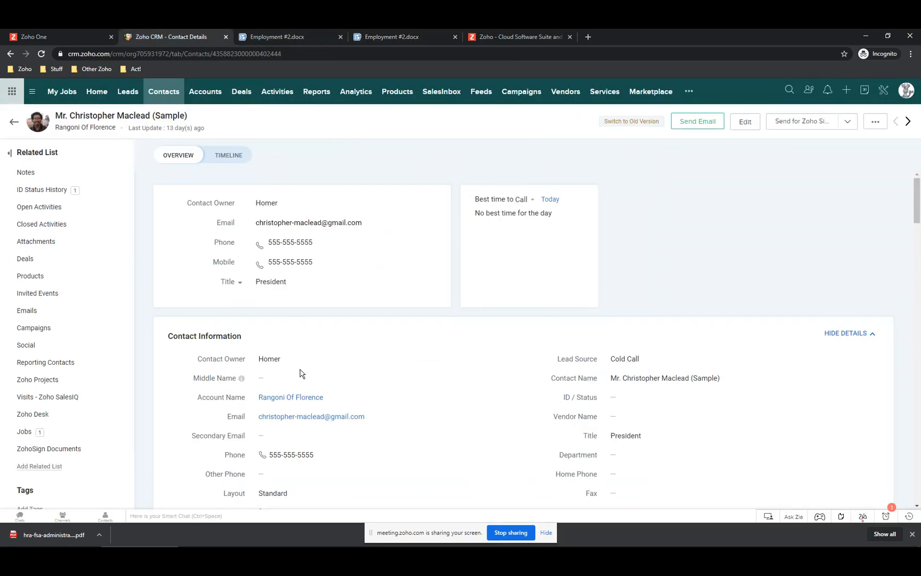
{"action": "scroll", "coordinate": [302, 372], "scroll_direction": "down", "scroll_amount": 4}
{"action": "scroll", "coordinate": [302, 368], "scroll_direction": "up", "scroll_amount": 4}
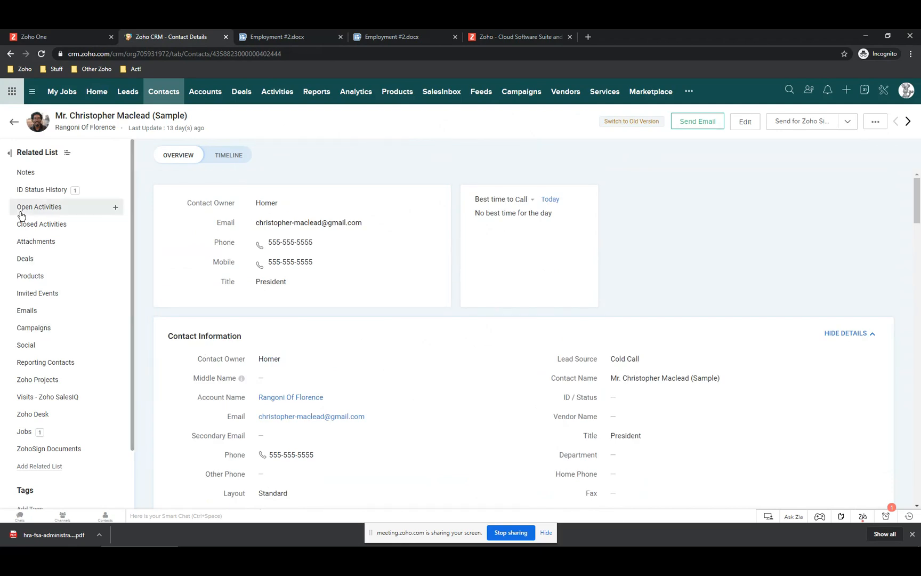
{"action": "left_click", "coordinate": [32, 242]}
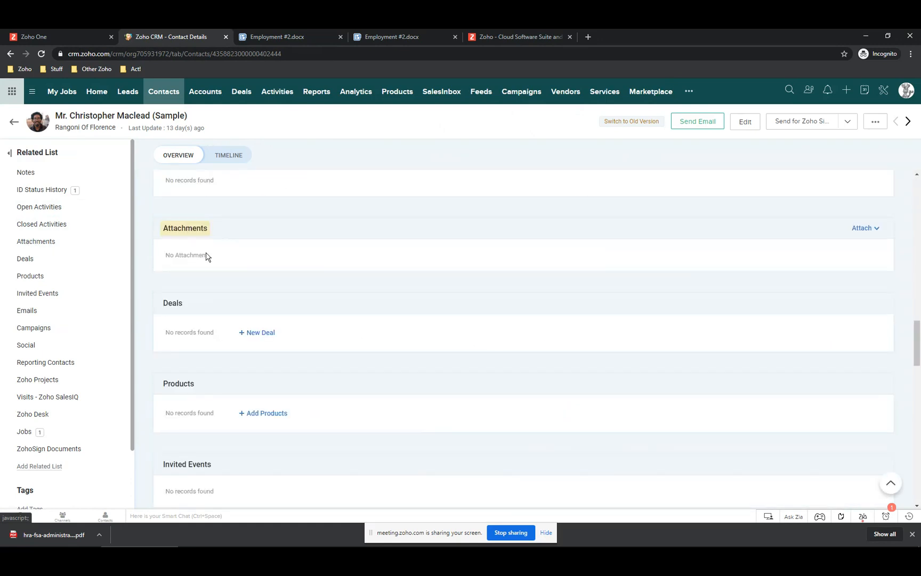
{"action": "left_click", "coordinate": [862, 229]}
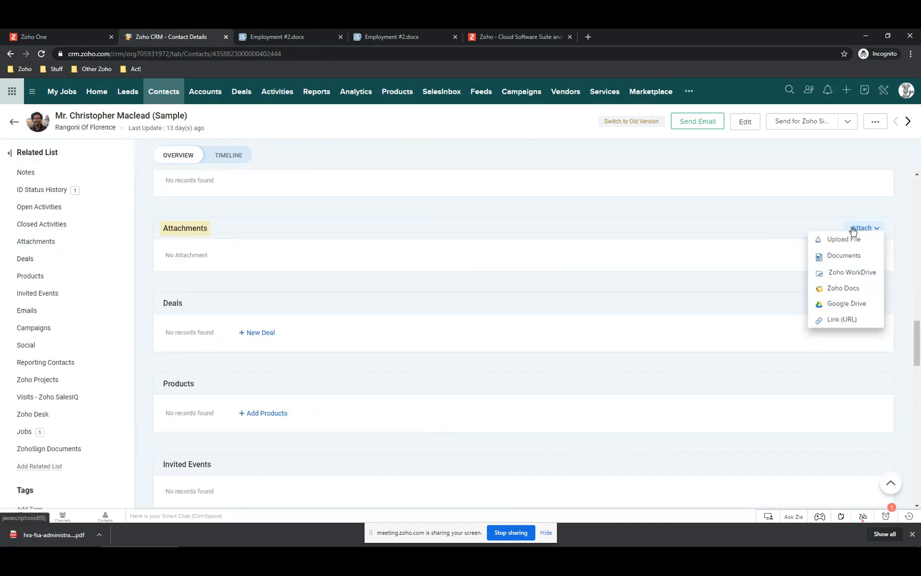
{"action": "left_click", "coordinate": [837, 295]}
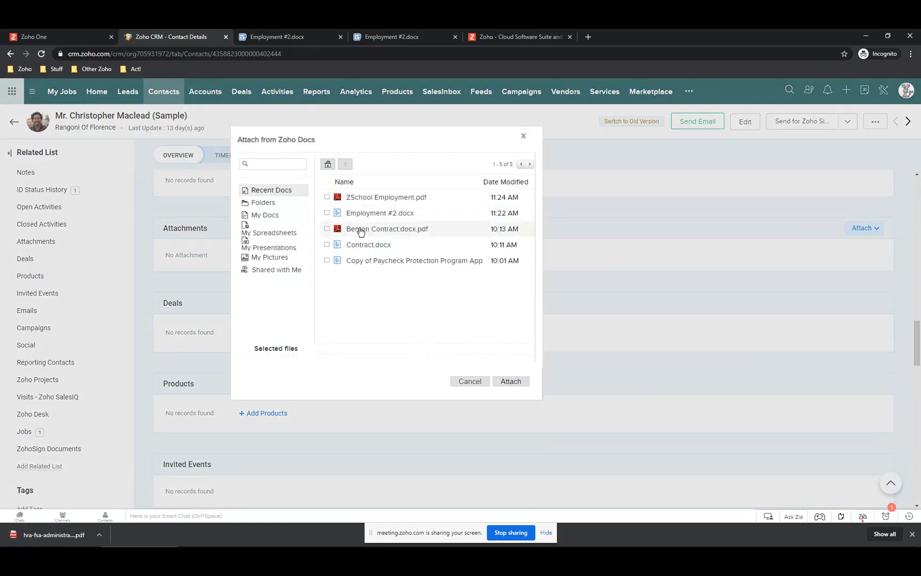
{"action": "left_click", "coordinate": [367, 199]}
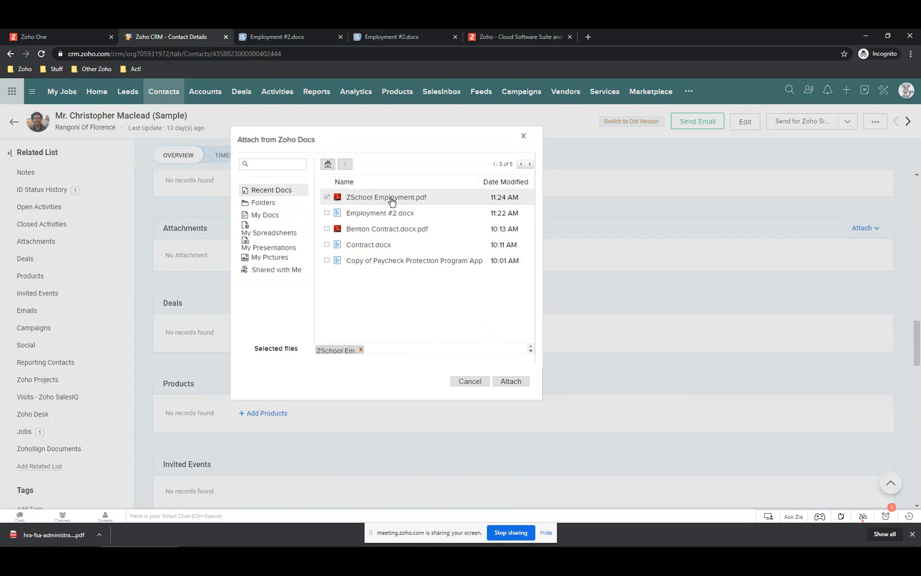
{"action": "left_click", "coordinate": [513, 382]}
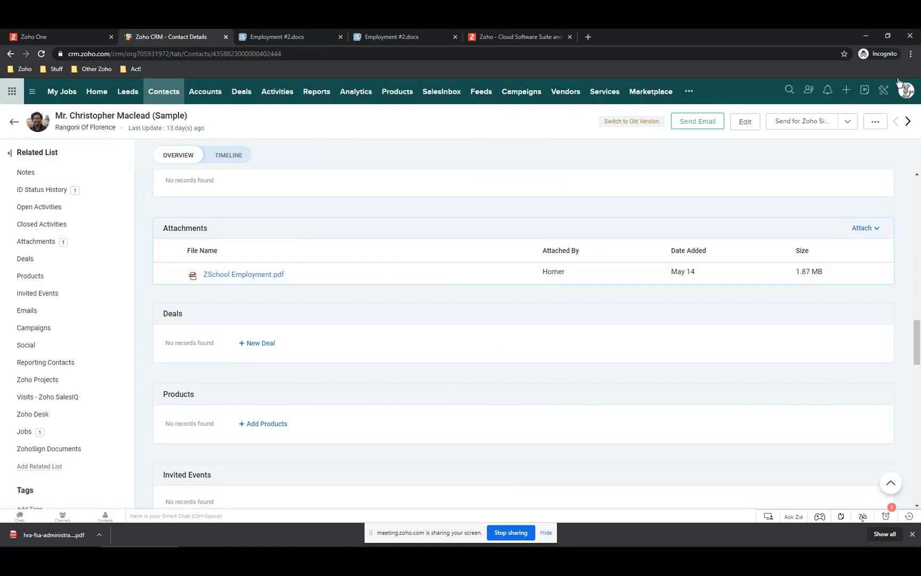
{"action": "left_click", "coordinate": [886, 95]}
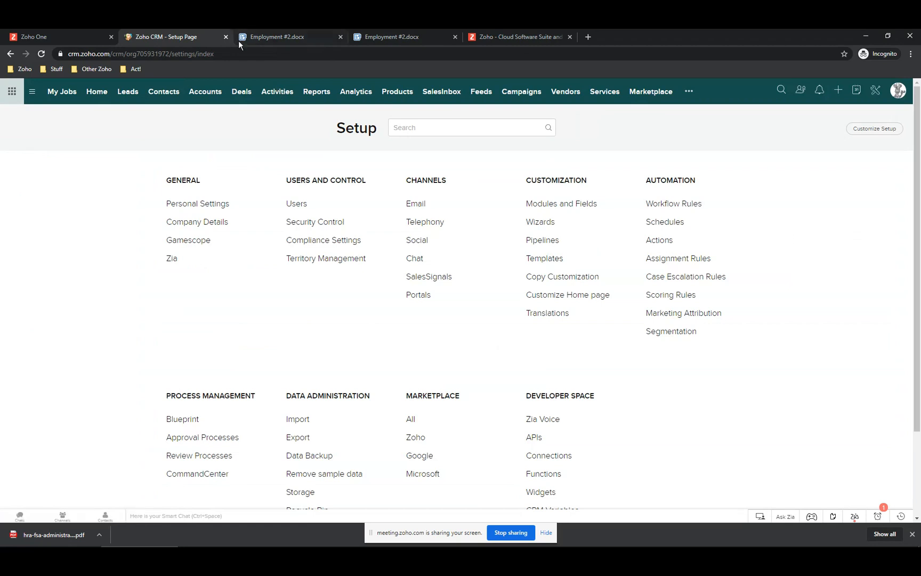
- Review the Zia Writing Quality details for the Employment #2.docx letter, then close the panel
{"action": "left_click", "coordinate": [272, 36]}
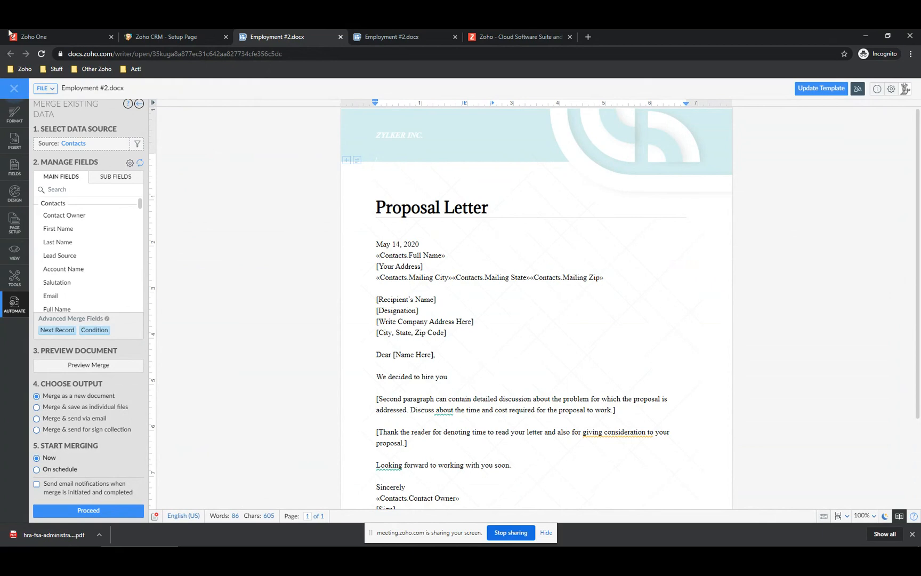
{"action": "scroll", "coordinate": [471, 343], "scroll_direction": "down", "scroll_amount": 3}
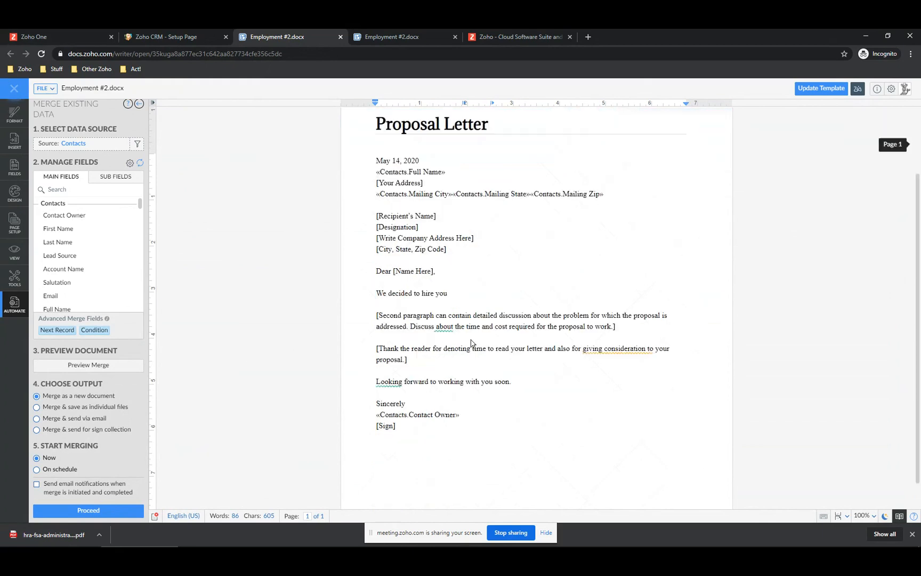
{"action": "scroll", "coordinate": [472, 340], "scroll_direction": "up", "scroll_amount": 2}
{"action": "scroll", "coordinate": [471, 339], "scroll_direction": "up", "scroll_amount": 1}
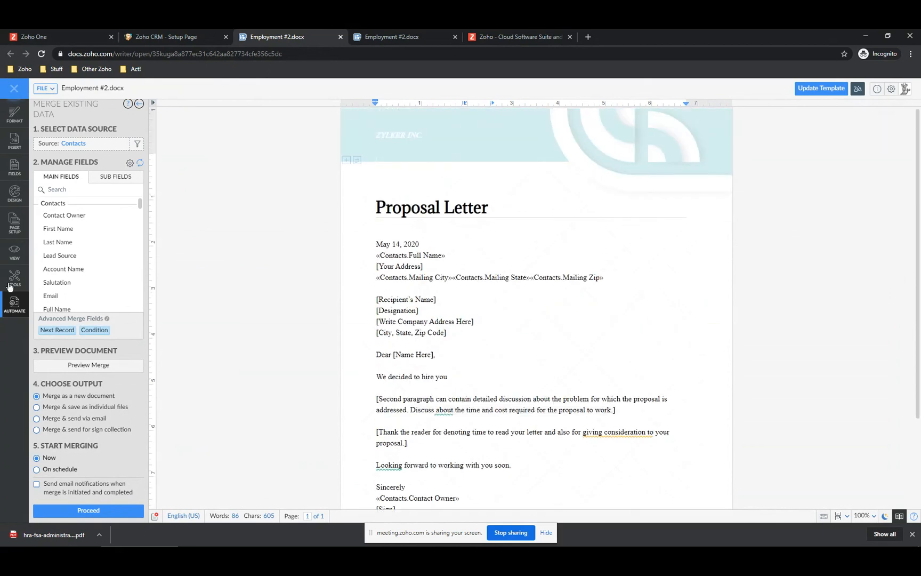
{"action": "left_click", "coordinate": [858, 89]}
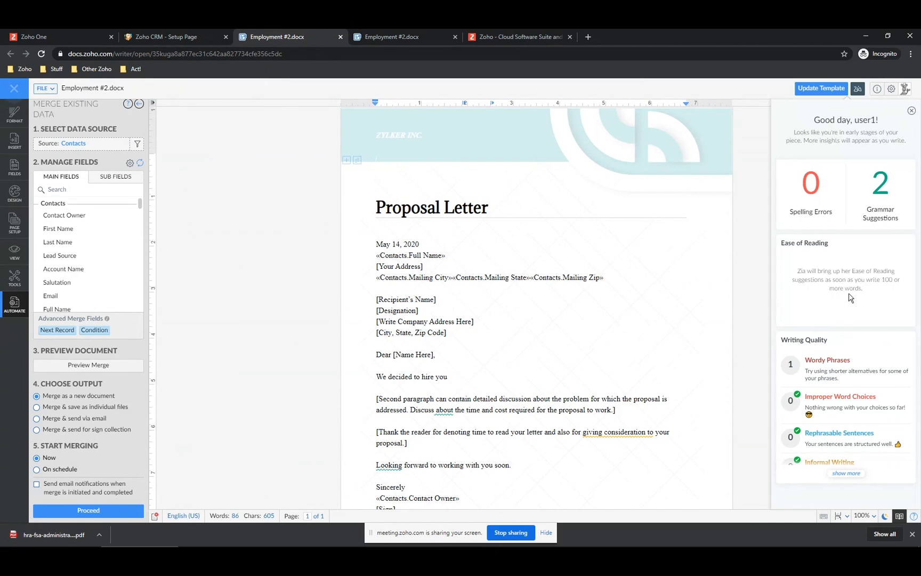
{"action": "left_click", "coordinate": [846, 474]}
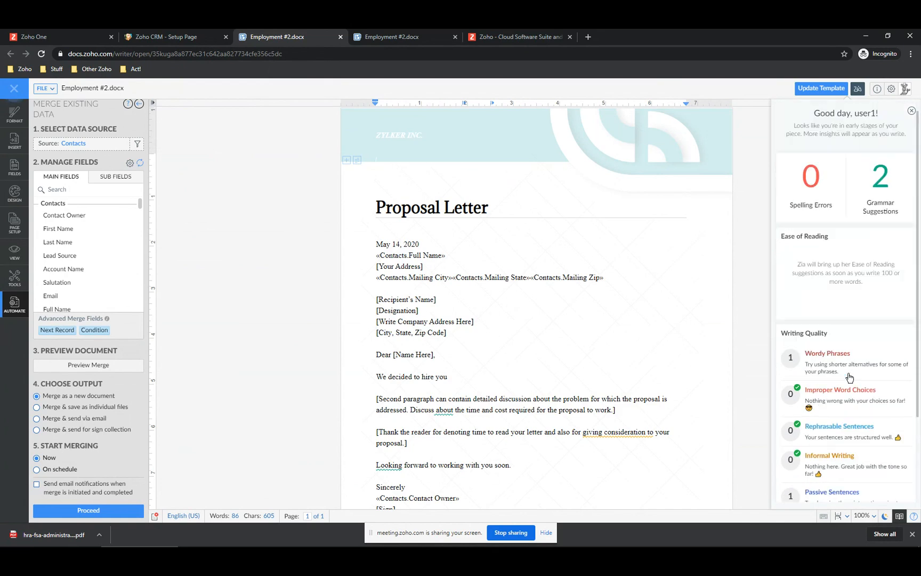
{"action": "left_click", "coordinate": [911, 111]}
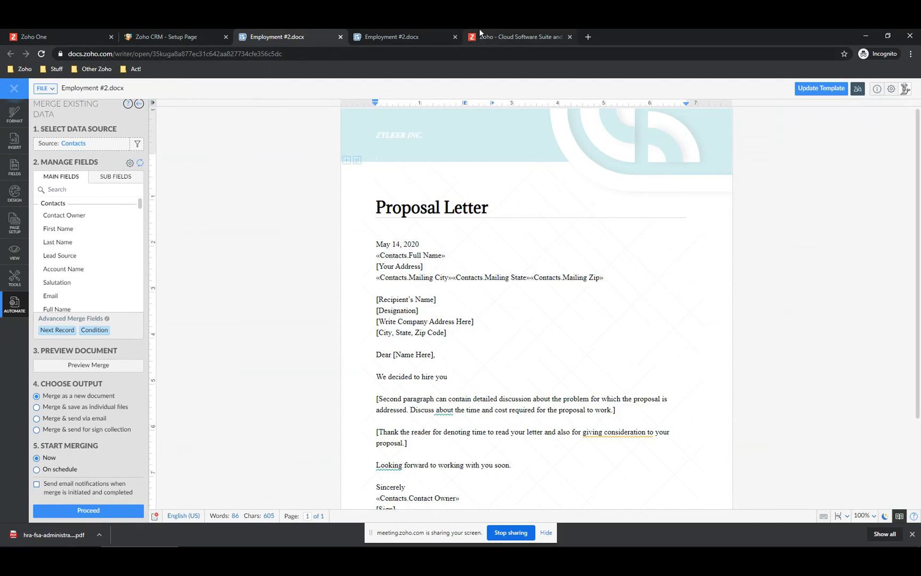
{"action": "left_click", "coordinate": [499, 36]}
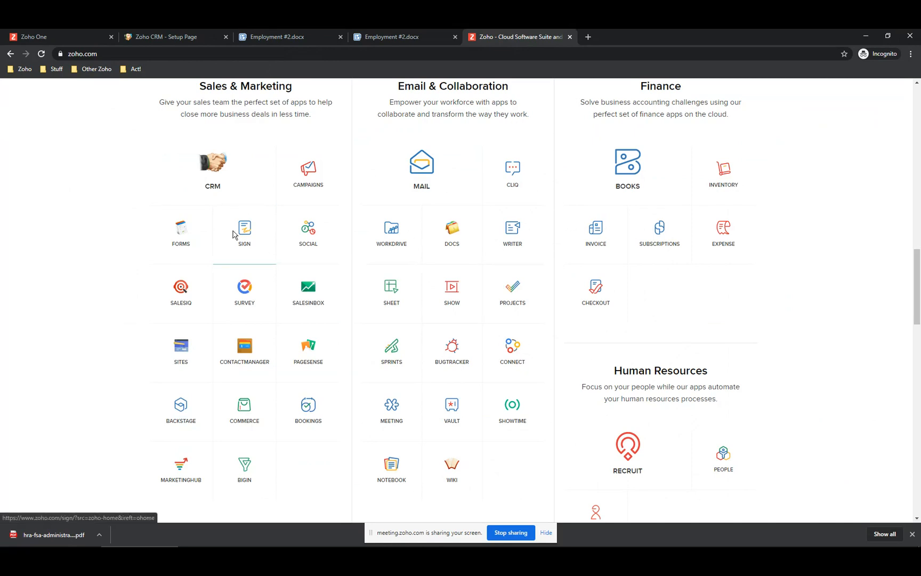
- Open the Admin Panel from the Zoho One tab
{"action": "left_click", "coordinate": [50, 36]}
{"action": "left_click", "coordinate": [47, 206]}
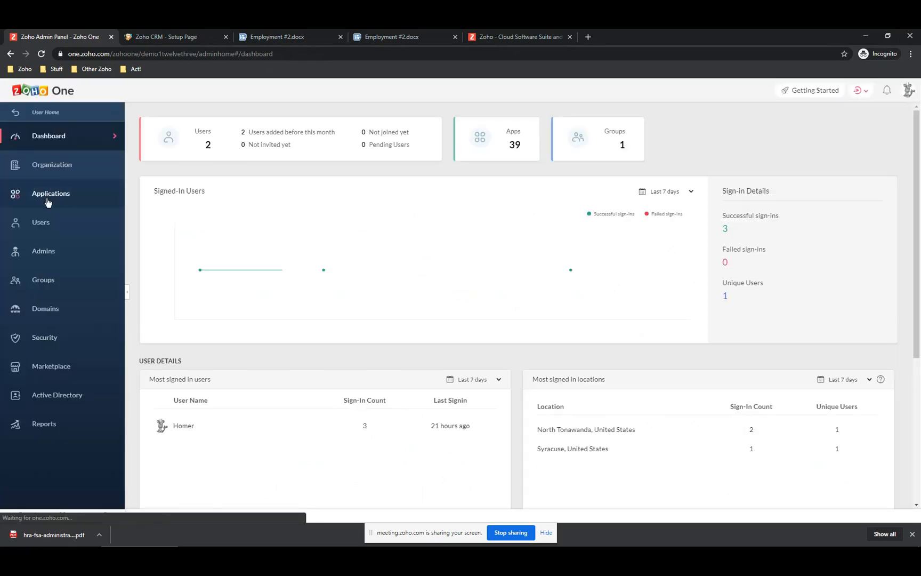
- Assign Standard User to the Sign app under Applications, bringing Sign to 2 members
{"action": "left_click", "coordinate": [47, 200]}
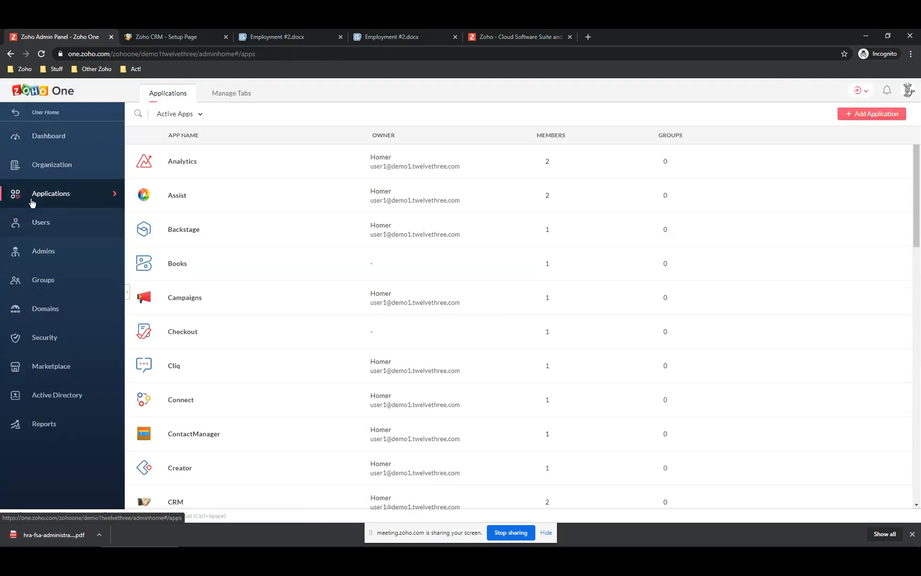
{"action": "scroll", "coordinate": [184, 429], "scroll_direction": "down", "scroll_amount": 9}
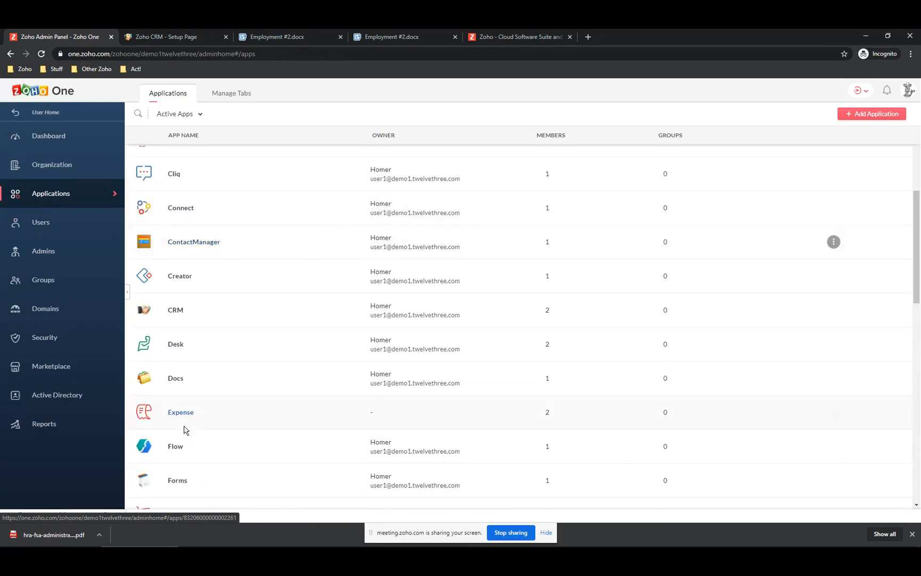
{"action": "scroll", "coordinate": [184, 430], "scroll_direction": "up", "scroll_amount": 5}
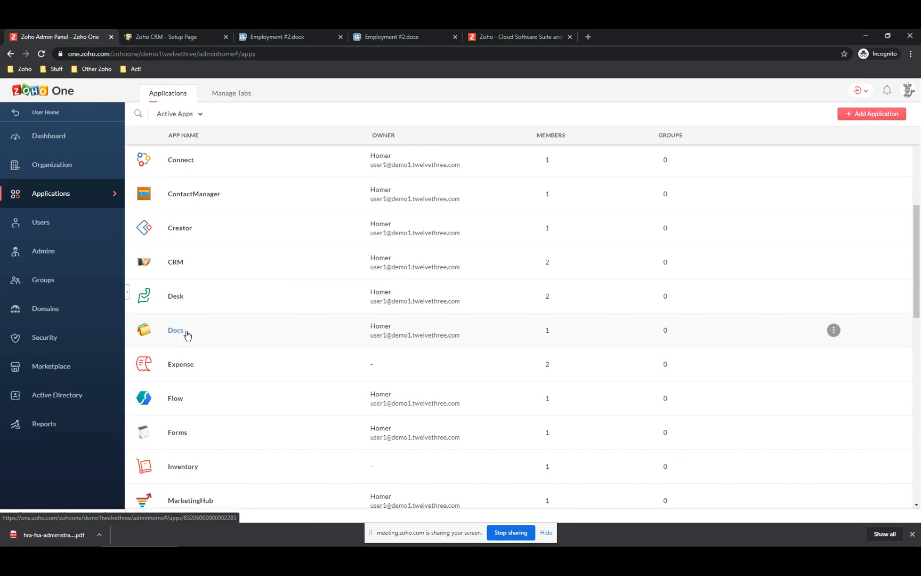
{"action": "scroll", "coordinate": [187, 335], "scroll_direction": "down", "scroll_amount": 10}
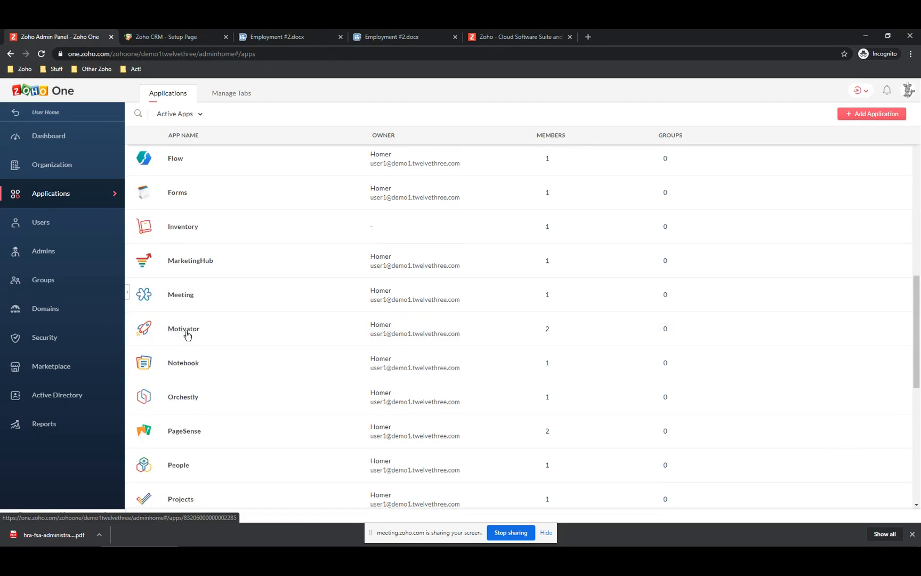
{"action": "scroll", "coordinate": [187, 335], "scroll_direction": "down", "scroll_amount": 3}
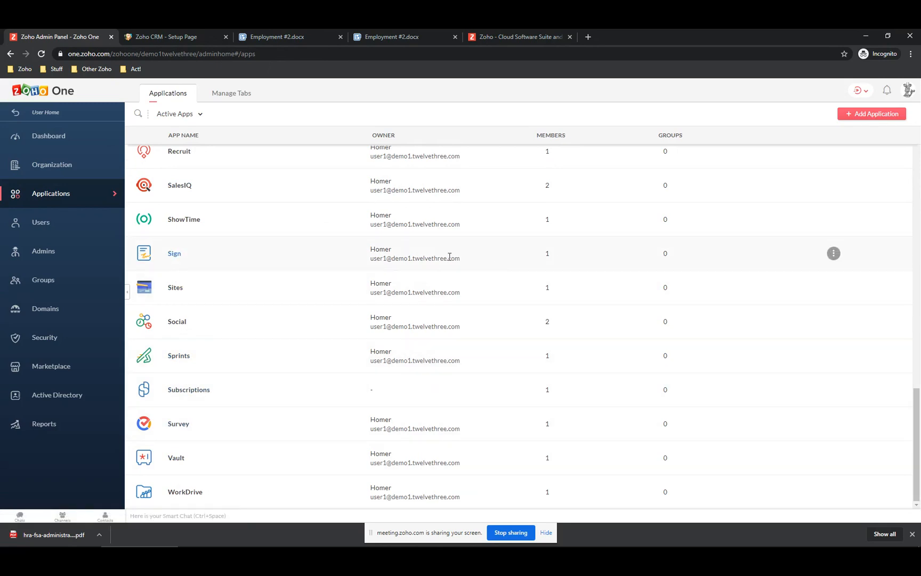
{"action": "left_click", "coordinate": [173, 257]}
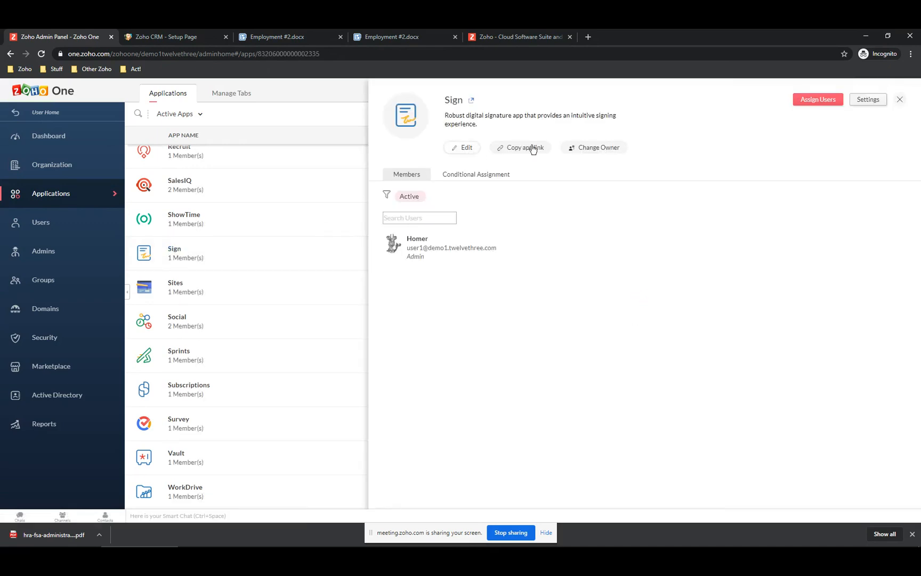
{"action": "left_click", "coordinate": [831, 103]}
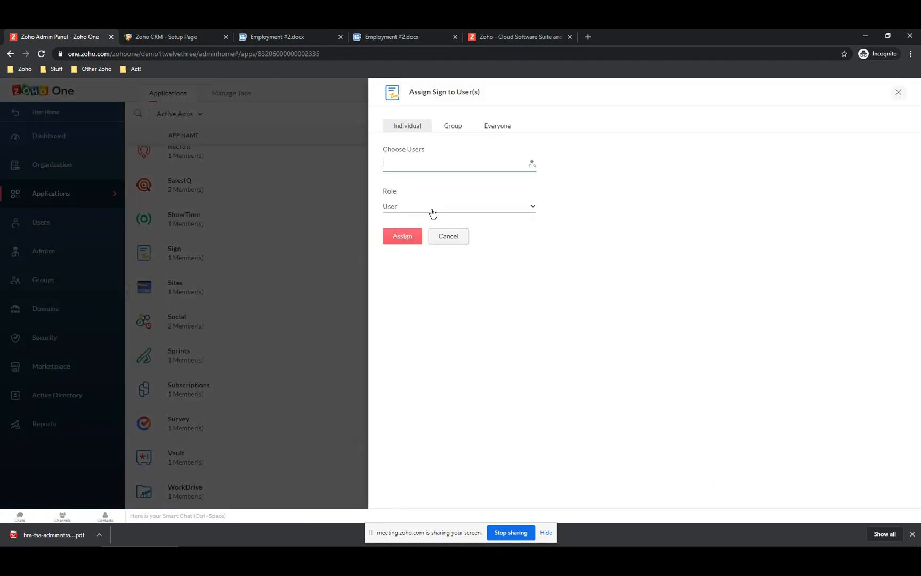
{"action": "left_click", "coordinate": [406, 166]}
{"action": "type", "text": "user"}
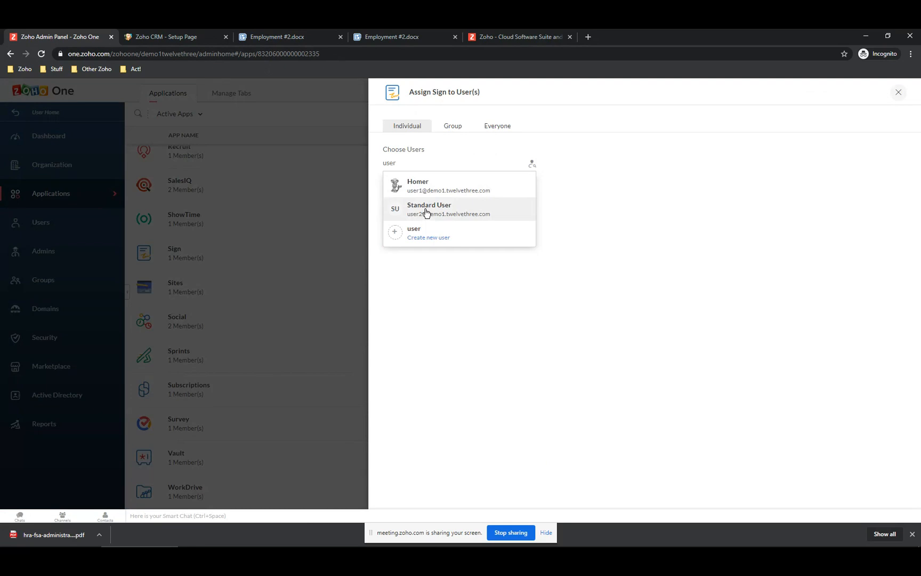
{"action": "left_click", "coordinate": [425, 209]}
{"action": "left_click", "coordinate": [407, 246]}
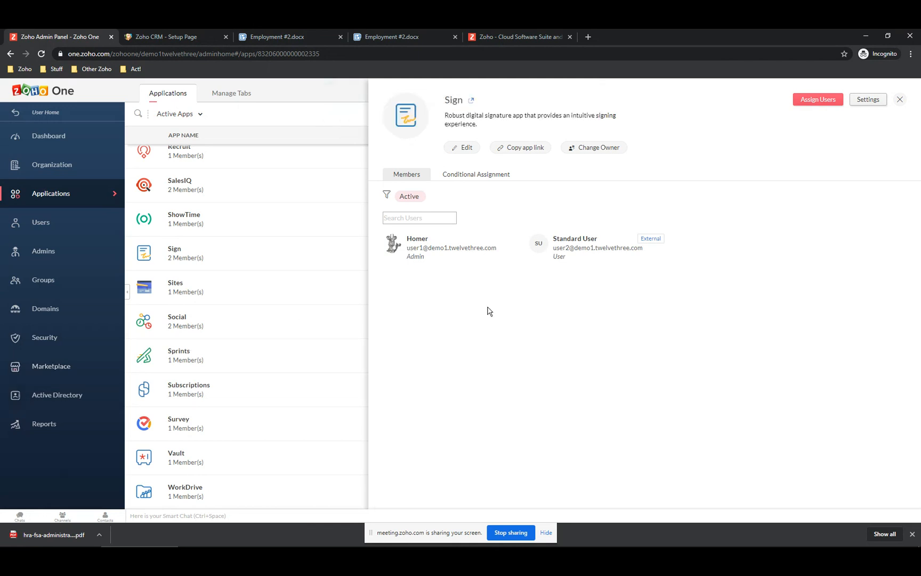
{"action": "left_click", "coordinate": [900, 101]}
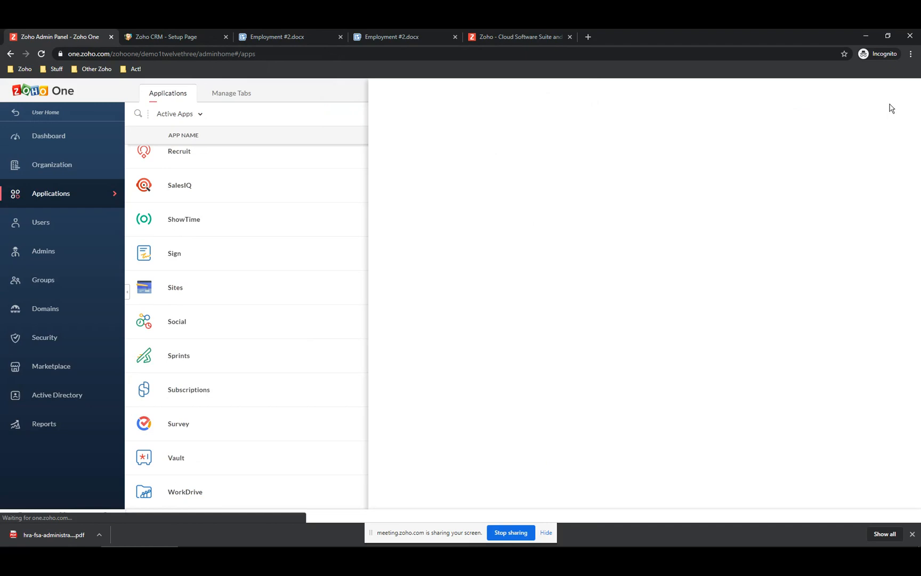
- Browse the Zoho integrations in the Setup Marketplace, then show All extensions
{"action": "left_click", "coordinate": [166, 37]}
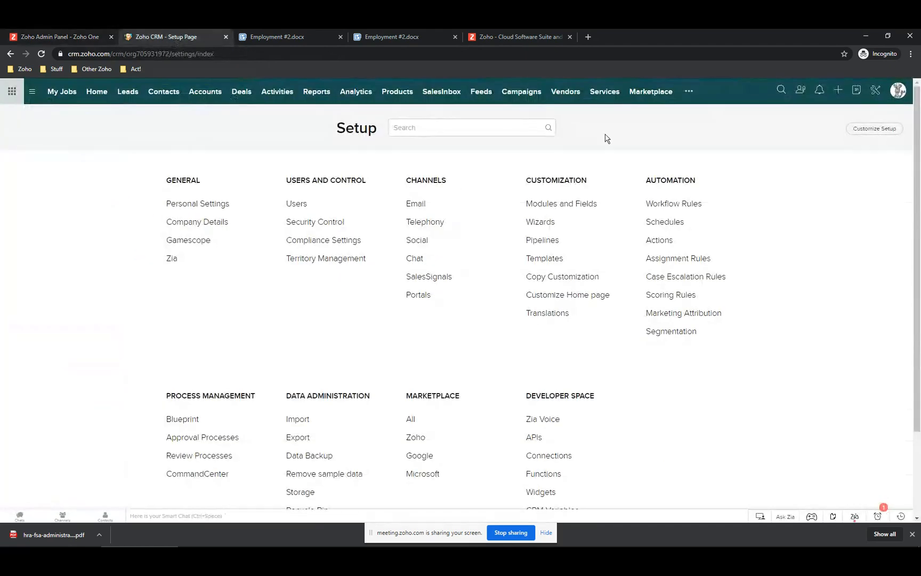
{"action": "left_click", "coordinate": [421, 438]}
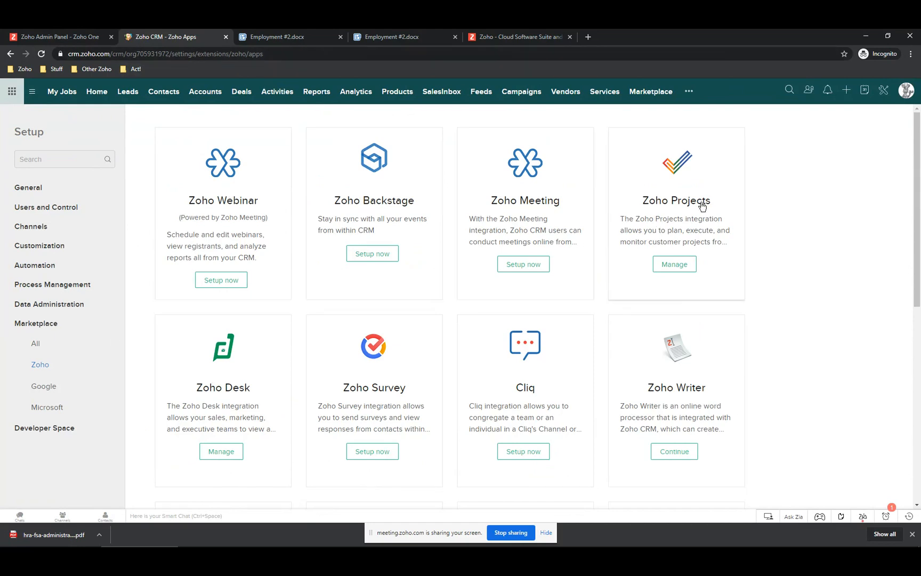
{"action": "scroll", "coordinate": [240, 368], "scroll_direction": "down", "scroll_amount": 3}
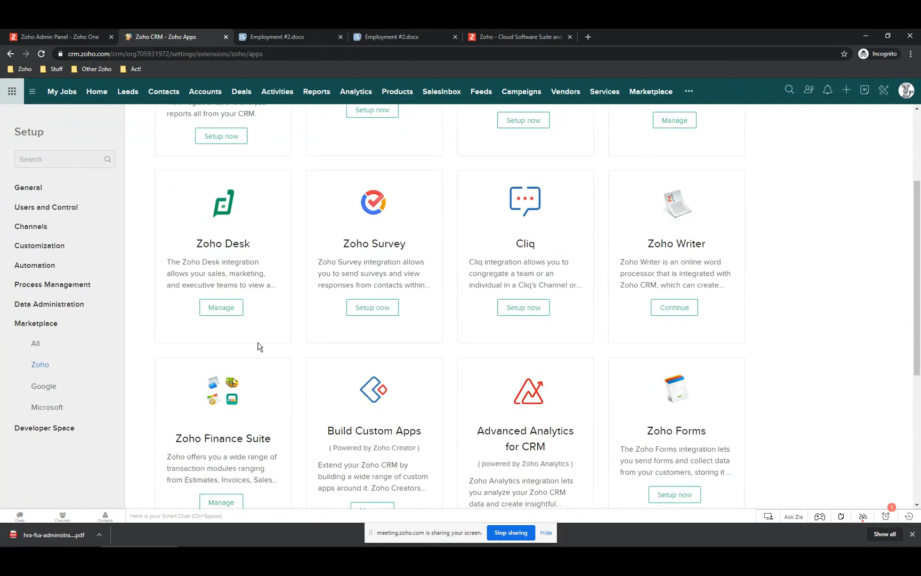
{"action": "scroll", "coordinate": [228, 408], "scroll_direction": "down", "scroll_amount": 2}
{"action": "scroll", "coordinate": [228, 408], "scroll_direction": "down", "scroll_amount": 2}
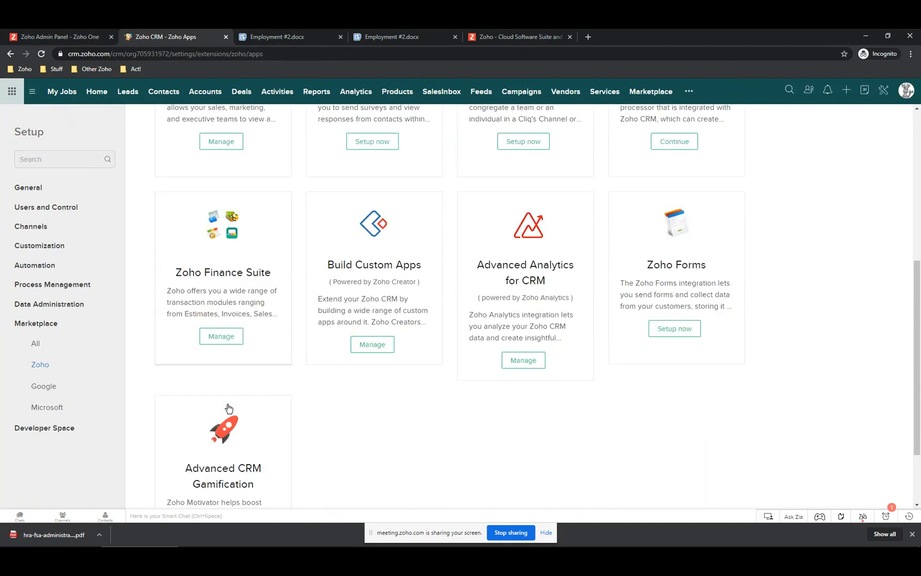
{"action": "scroll", "coordinate": [495, 389], "scroll_direction": "up", "scroll_amount": 4}
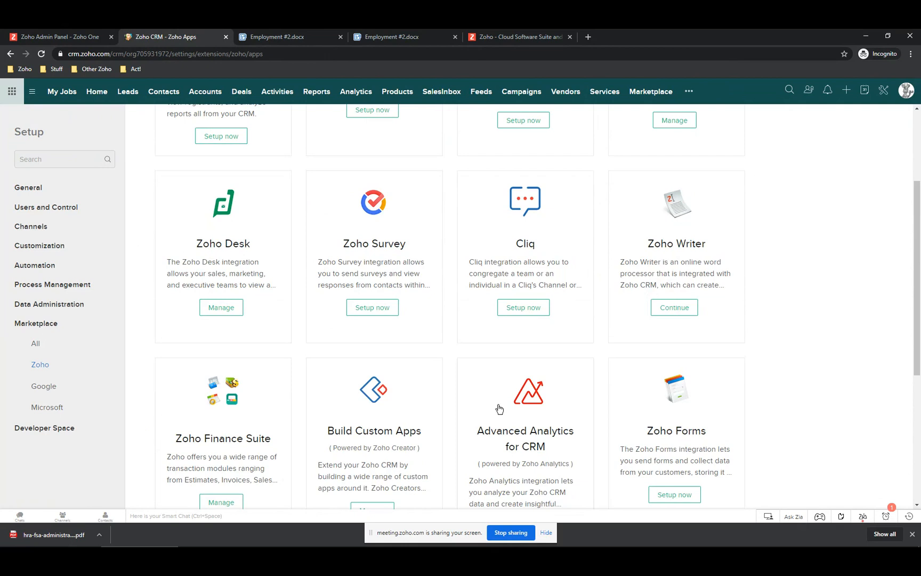
{"action": "left_click", "coordinate": [37, 344]}
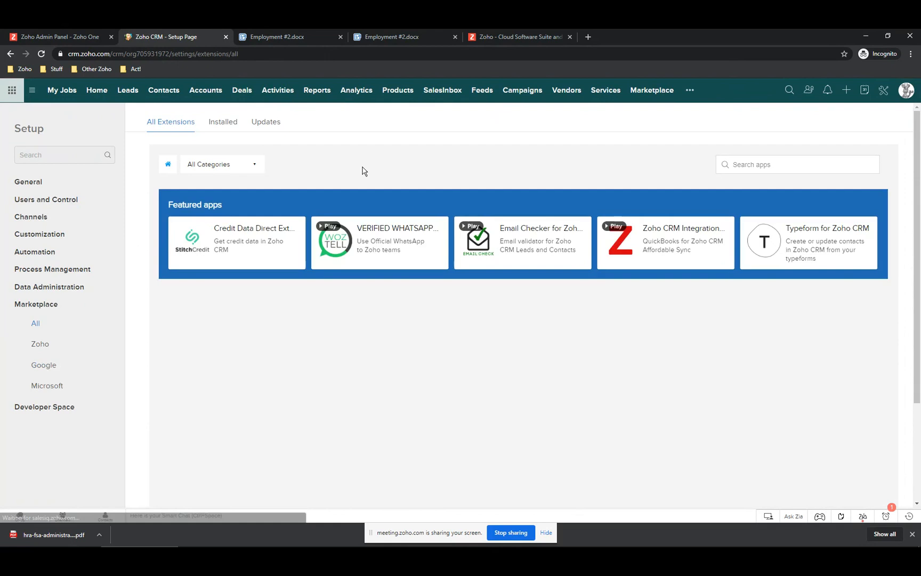
- Search the marketplace for 'zoho sign', open Zoho Sign for Zoho CRM, then go to Contacts
{"action": "type", "text": "zoho"}
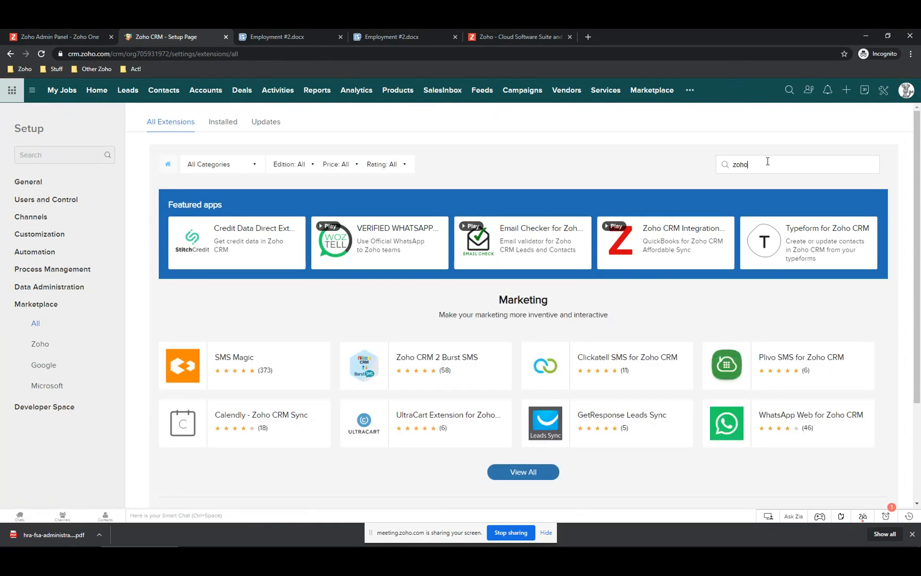
{"action": "type", "text": " sign"}
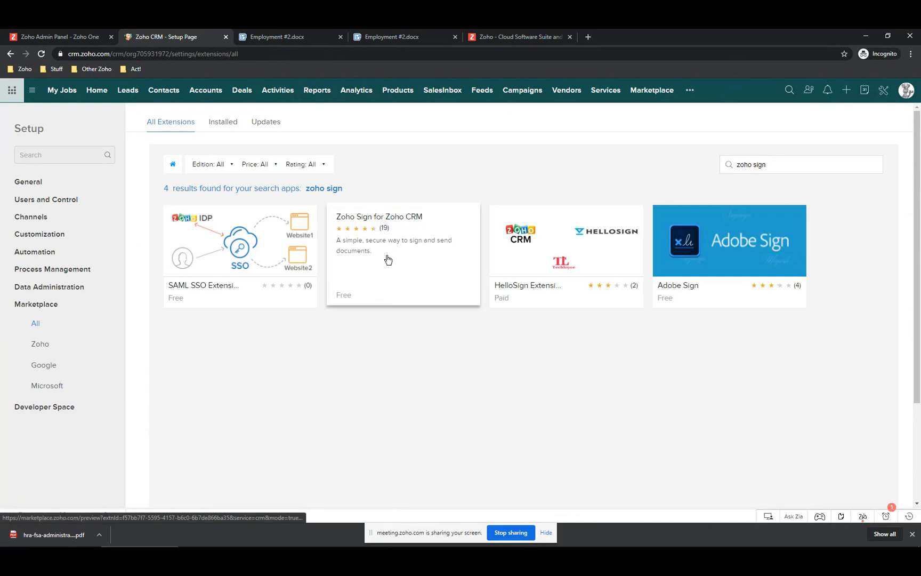
{"action": "left_click", "coordinate": [387, 223]}
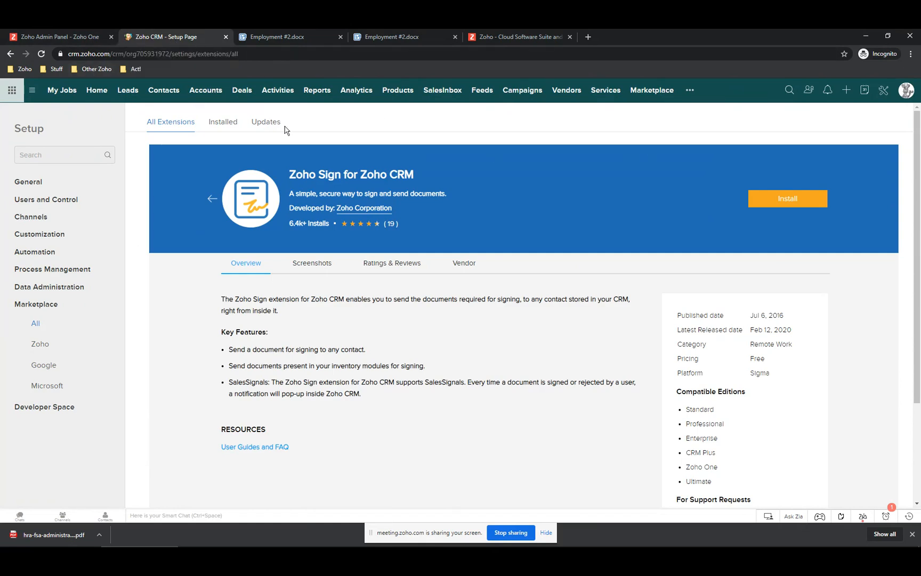
{"action": "left_click", "coordinate": [163, 92]}
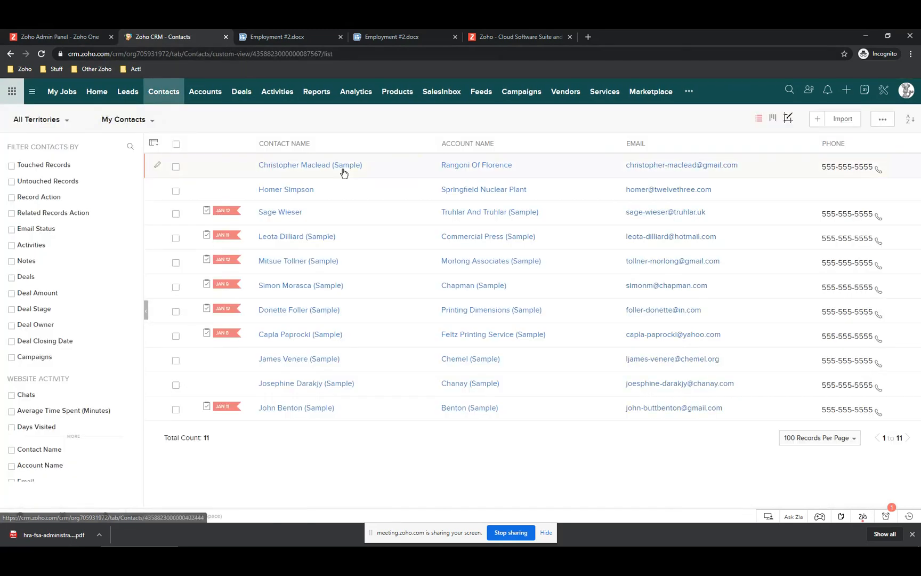
- Replace the sample contact's email with a new address and start Send for Zoho Sign
{"action": "left_click", "coordinate": [289, 385]}
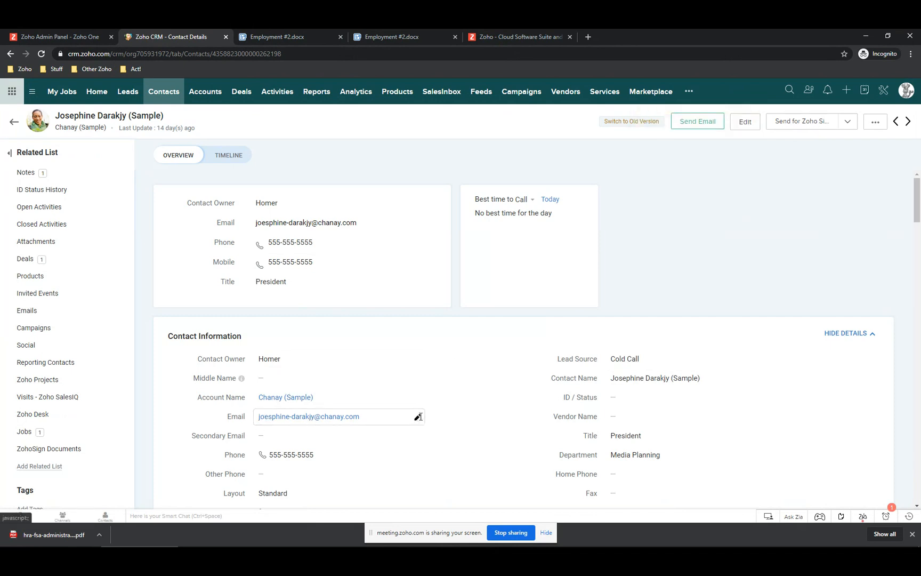
{"action": "left_click", "coordinate": [417, 417]}
{"action": "left_click_drag", "start_coordinate": [376, 418], "coordinate": [145, 430]}
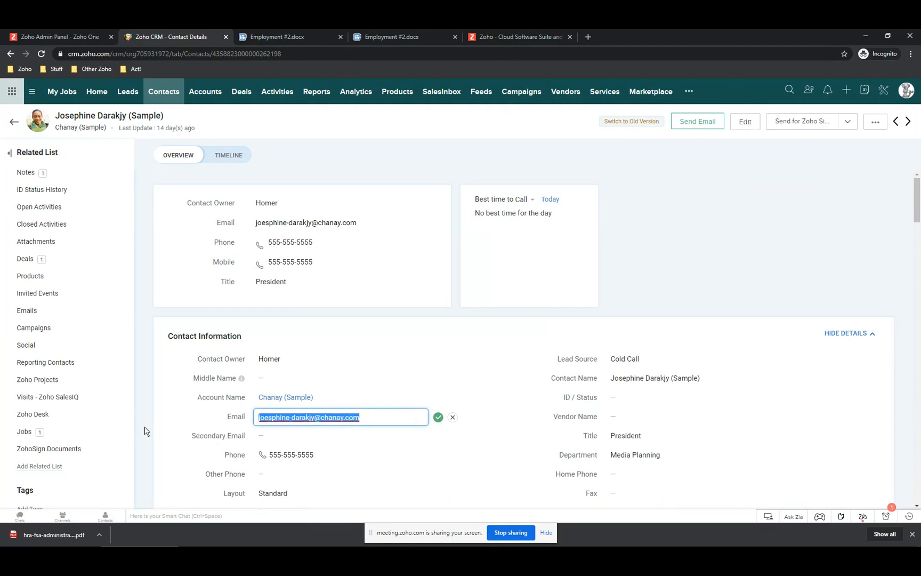
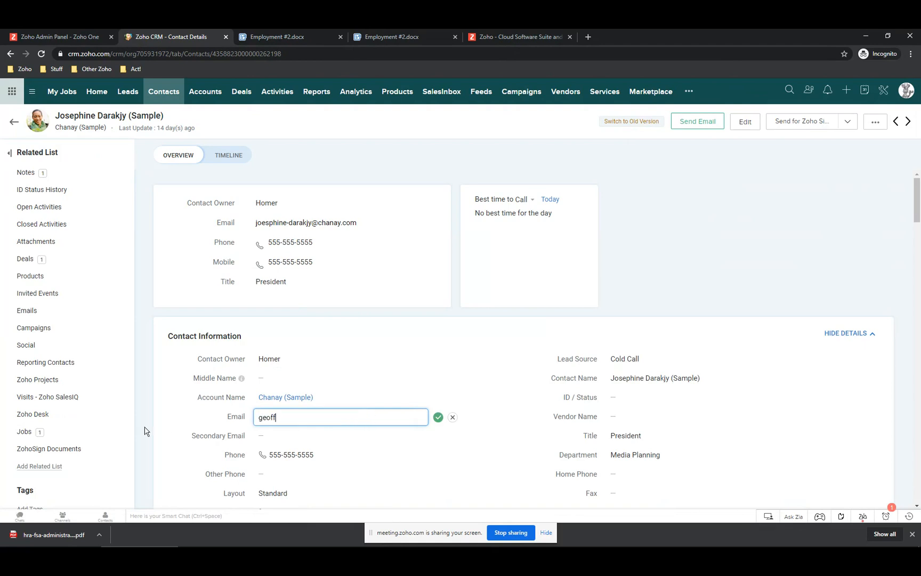
{"action": "left_click", "coordinate": [438, 418]}
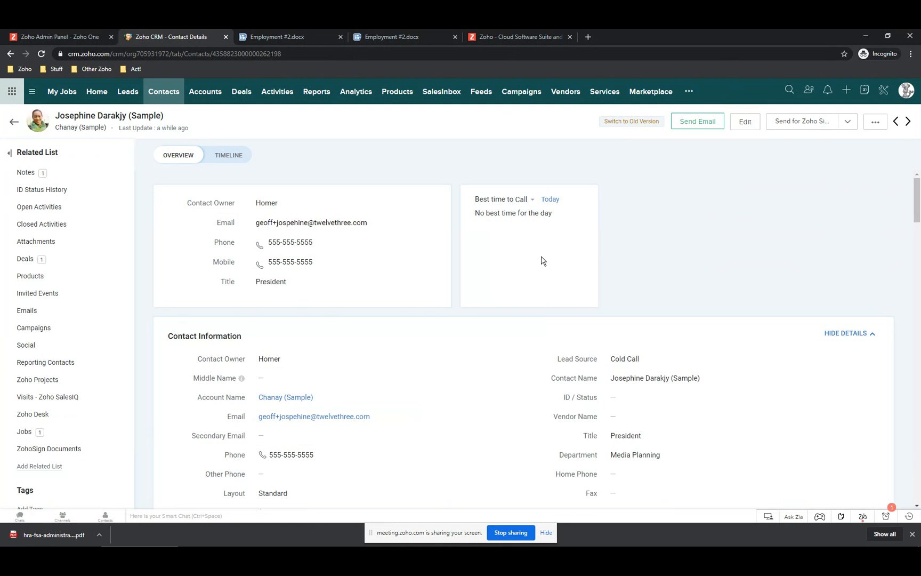
{"action": "left_click", "coordinate": [807, 122]}
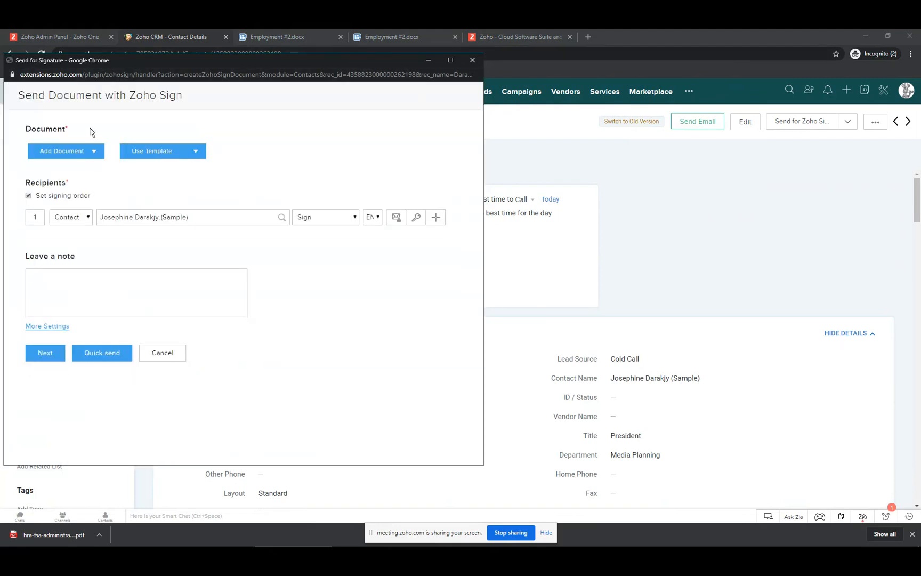
- Add the Employment #2.docx mail-merge template, leave the note 'Please sign this', and continue
{"action": "left_click", "coordinate": [164, 154]}
{"action": "left_click", "coordinate": [58, 154]}
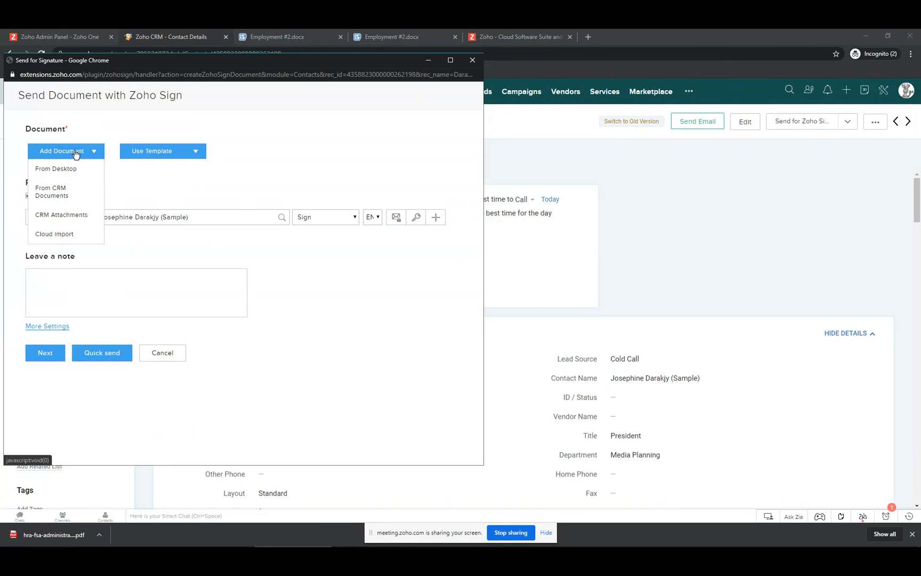
{"action": "left_click", "coordinate": [165, 153]}
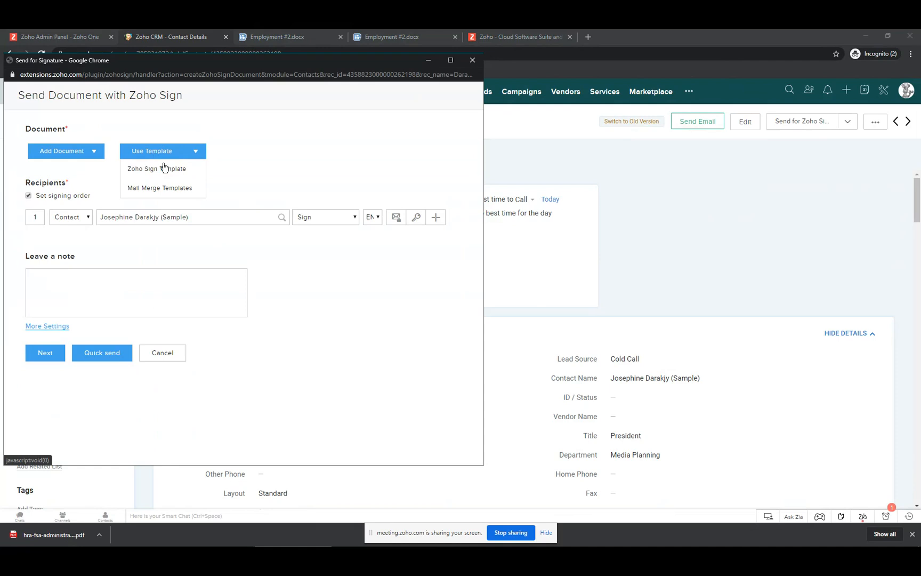
{"action": "left_click", "coordinate": [163, 189]}
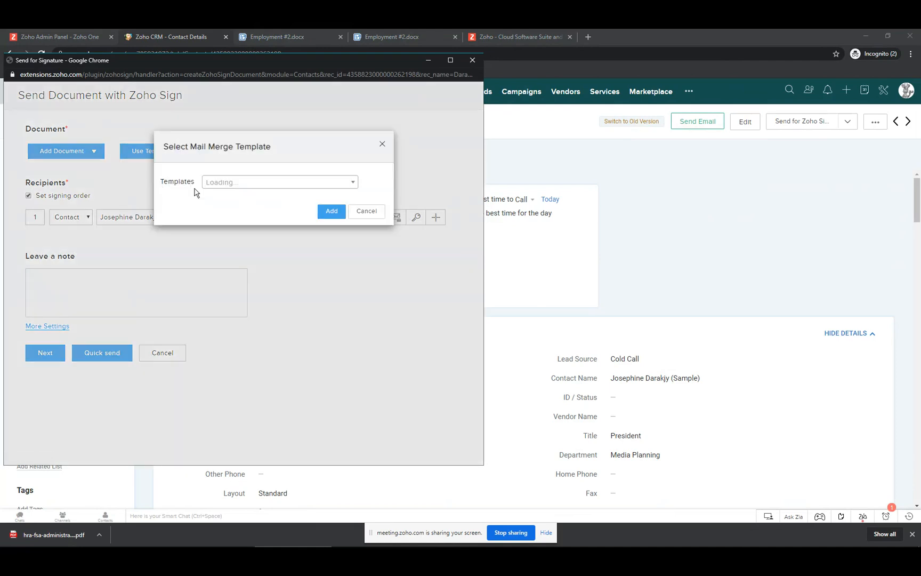
{"action": "left_click", "coordinate": [245, 182]}
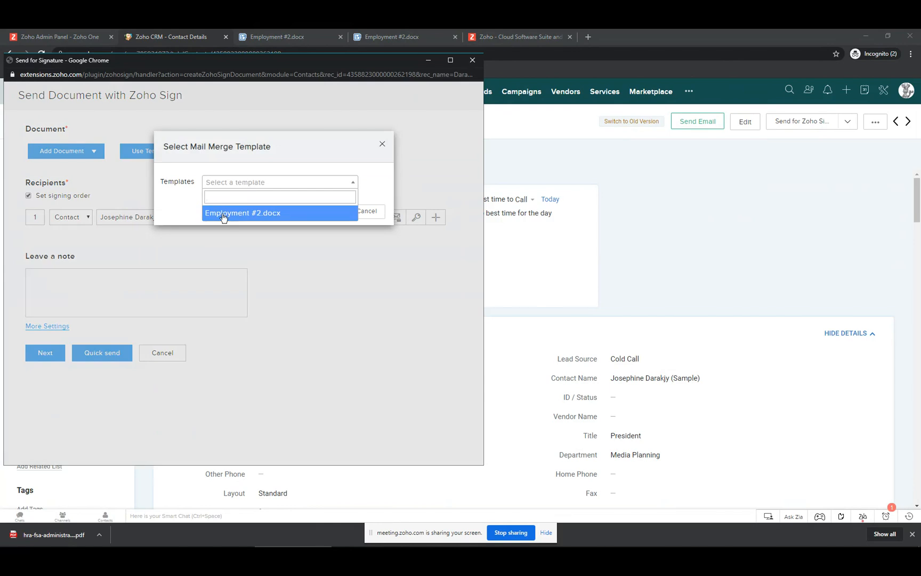
{"action": "left_click", "coordinate": [265, 213]}
{"action": "left_click", "coordinate": [326, 212]}
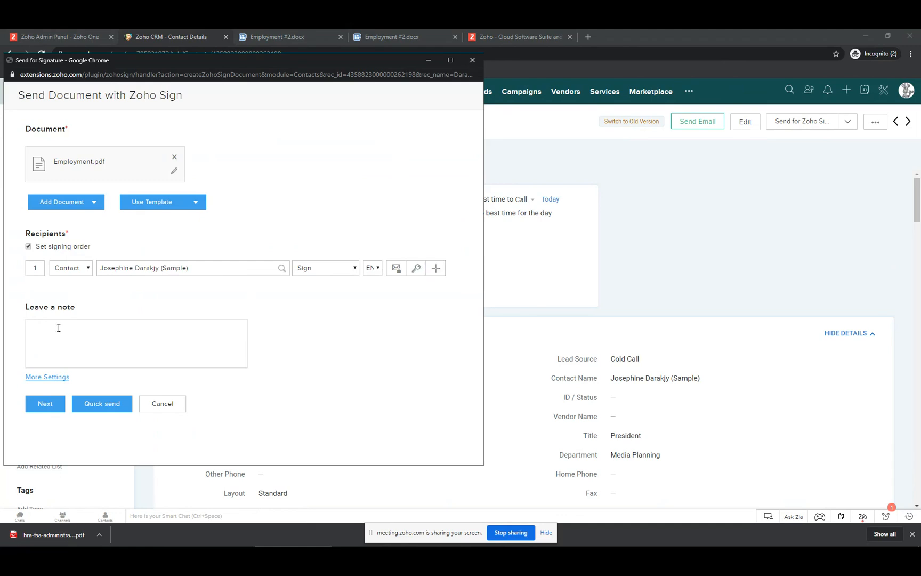
{"action": "type", "text": "ase sign this"}
{"action": "left_click", "coordinate": [46, 404]}
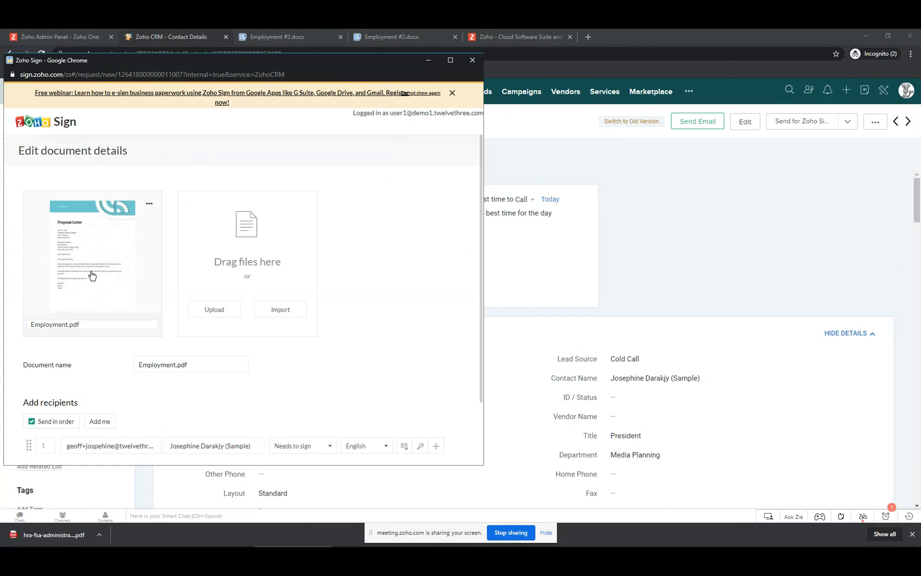
- Continue from Employment.pdf's document details to the signing-field placement view
{"action": "scroll", "coordinate": [91, 275], "scroll_direction": "down", "scroll_amount": 3}
{"action": "left_click", "coordinate": [98, 431]}
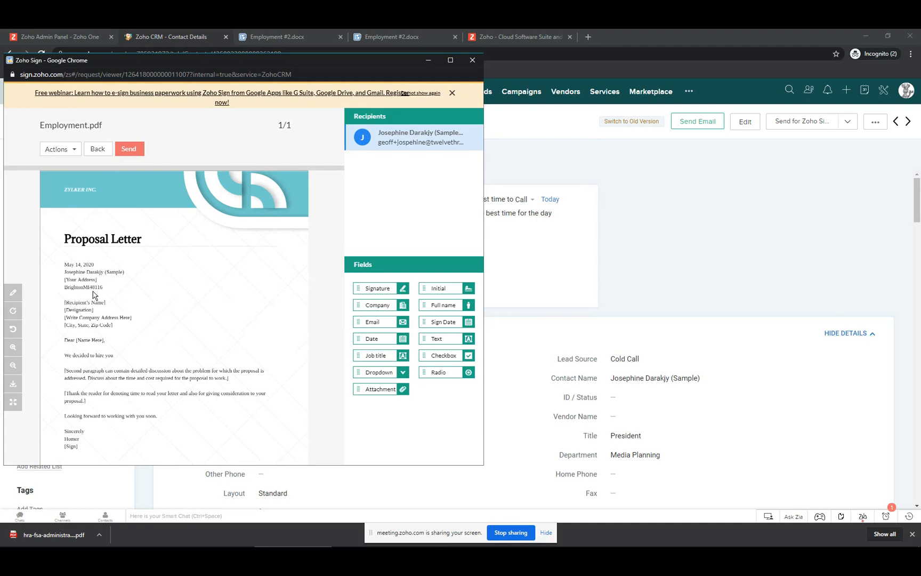
- Maximize Zoho Sign, place Signature, Date, Email and Full name fields on the letter, and send it to the recipient
{"action": "left_click", "coordinate": [450, 60]}
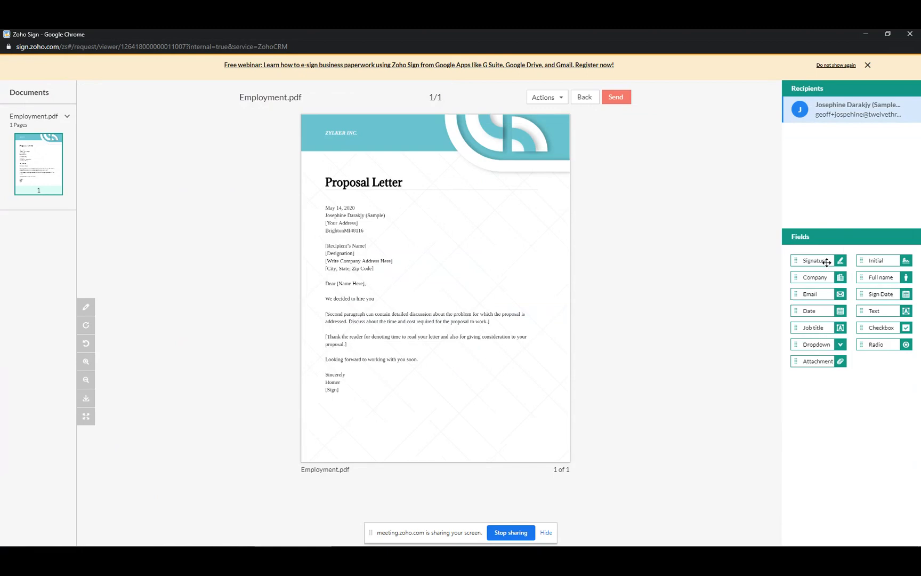
{"action": "mouse_move", "coordinate": [825, 260]}
{"action": "left_mouse_down"}
{"action": "mouse_move", "coordinate": [456, 386]}
{"action": "mouse_move", "coordinate": [395, 428]}
{"action": "mouse_move", "coordinate": [358, 410]}
{"action": "left_mouse_up"}
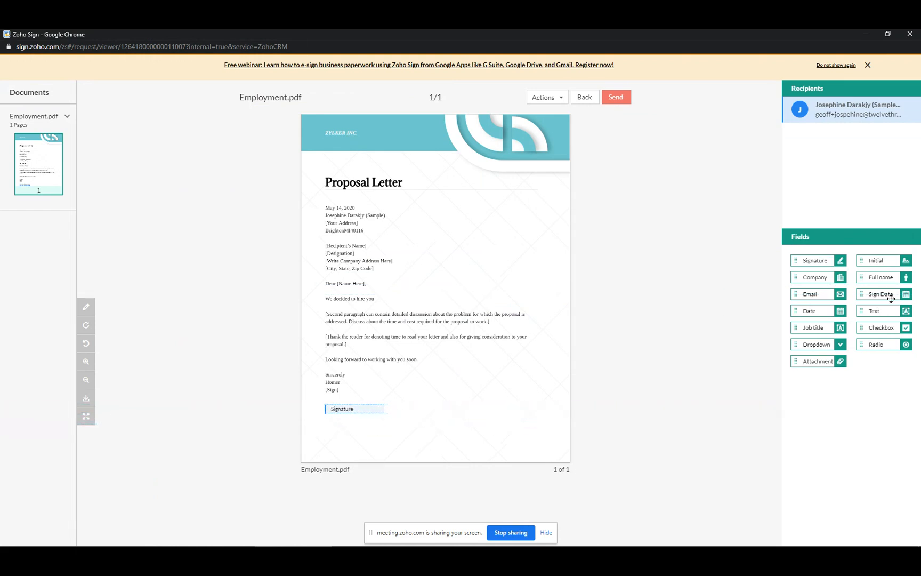
{"action": "left_click_drag", "start_coordinate": [825, 312], "coordinate": [353, 199]}
{"action": "mouse_move", "coordinate": [824, 297]}
{"action": "left_mouse_down"}
{"action": "mouse_move", "coordinate": [496, 440]}
{"action": "mouse_move", "coordinate": [354, 444]}
{"action": "left_mouse_up"}
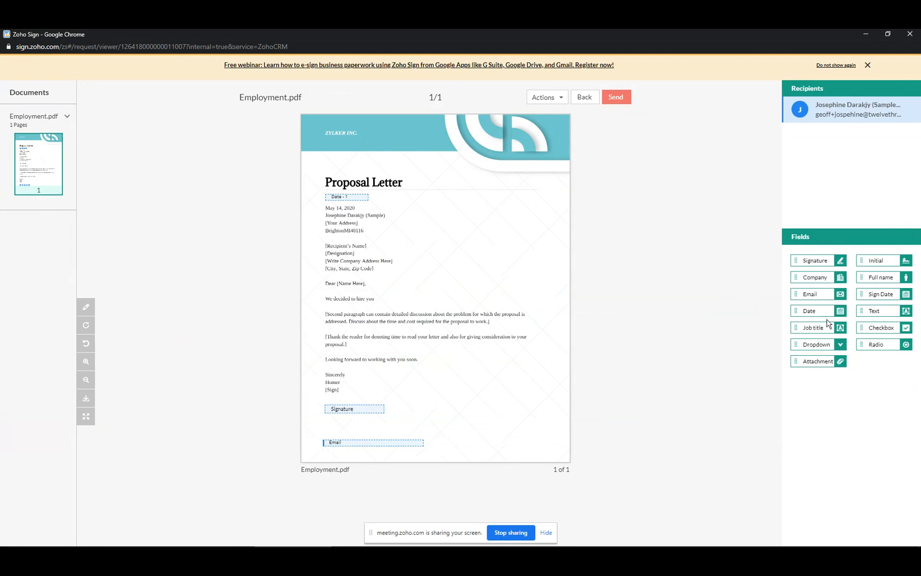
{"action": "mouse_move", "coordinate": [883, 276]}
{"action": "left_mouse_down"}
{"action": "mouse_move", "coordinate": [427, 390]}
{"action": "mouse_move", "coordinate": [352, 427]}
{"action": "left_mouse_up"}
{"action": "left_click", "coordinate": [622, 97]}
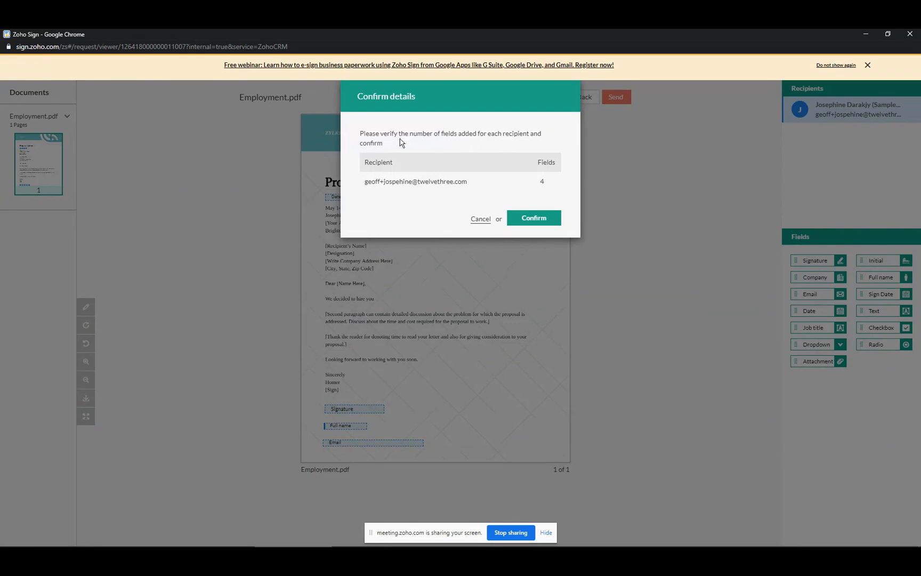
{"action": "left_click", "coordinate": [530, 220]}
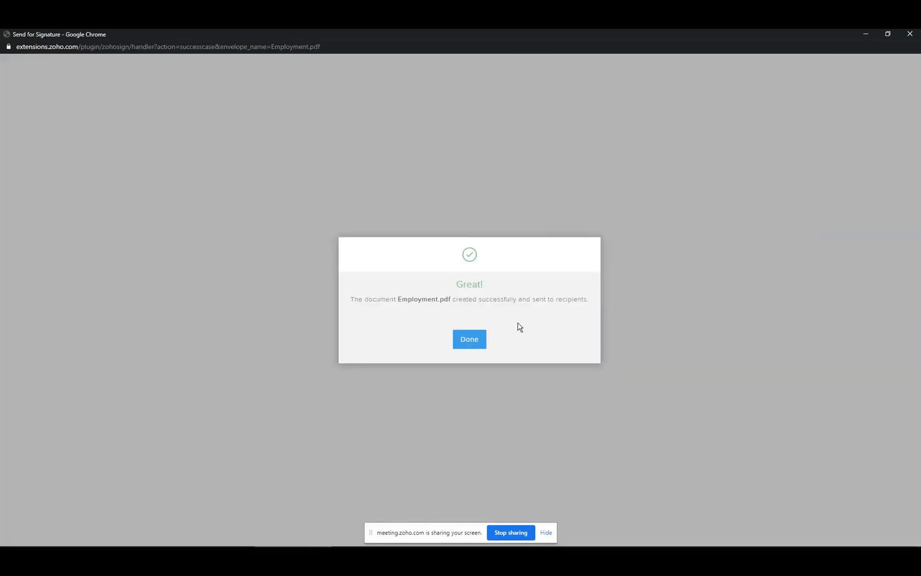
- Open the Employment.pdf signature-request email in Gmail and click Start Signing
{"action": "left_click", "coordinate": [469, 339]}
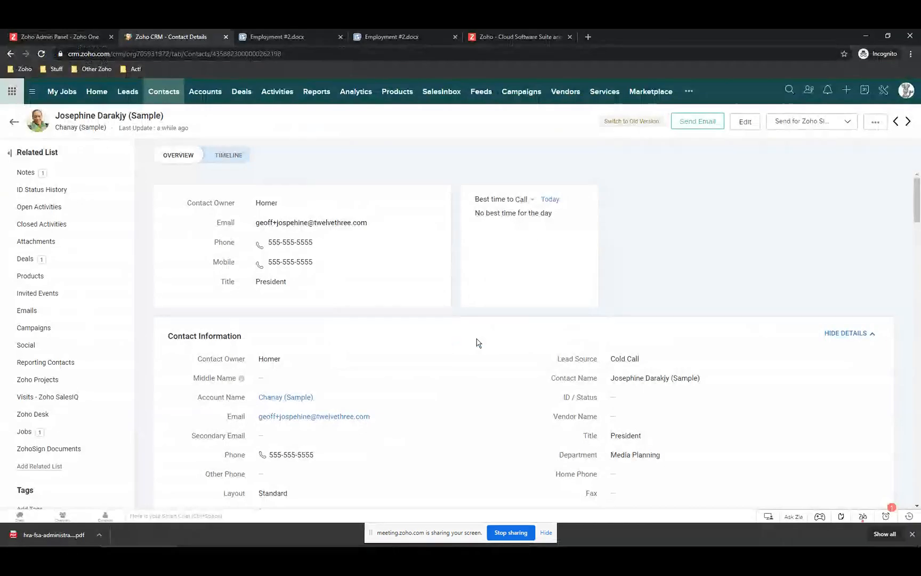
{"action": "left_click", "coordinate": [864, 34]}
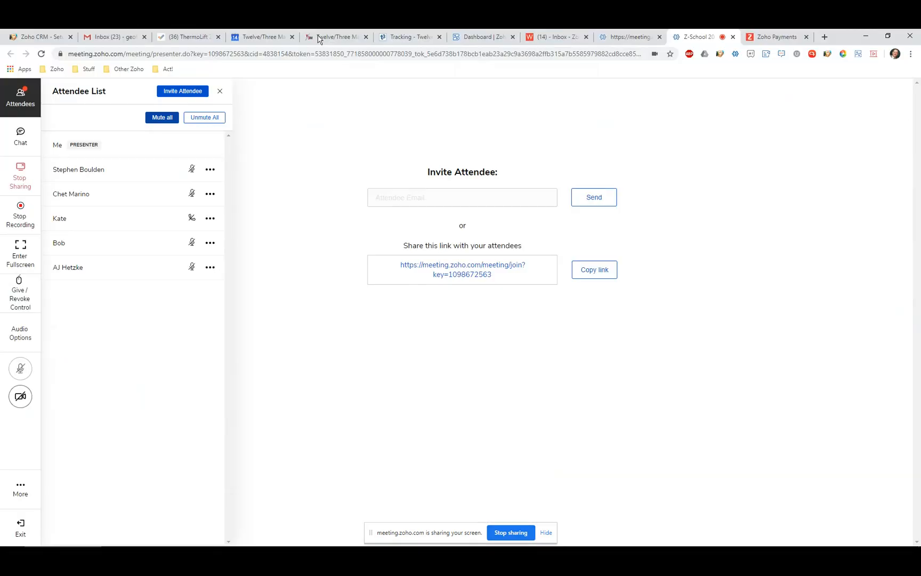
{"action": "left_click", "coordinate": [560, 37]}
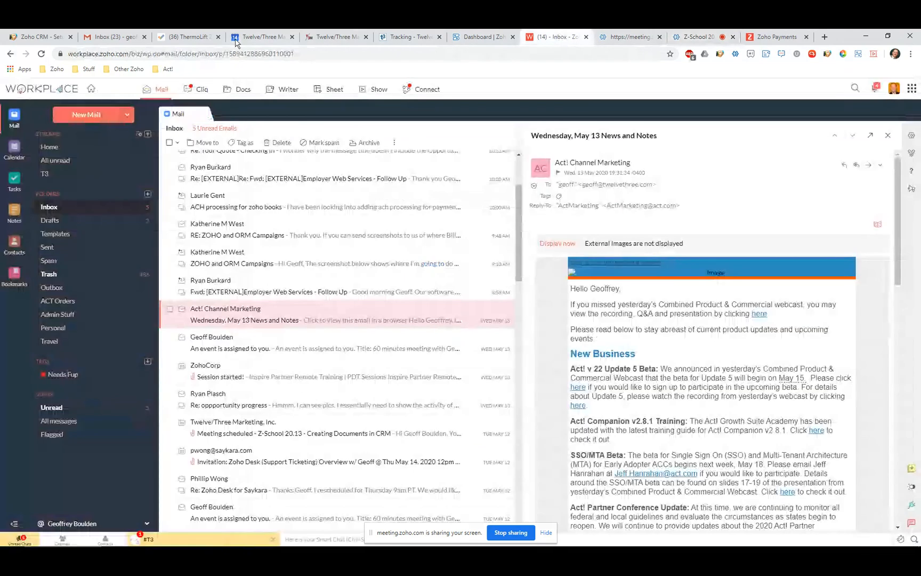
{"action": "left_click", "coordinate": [130, 39]}
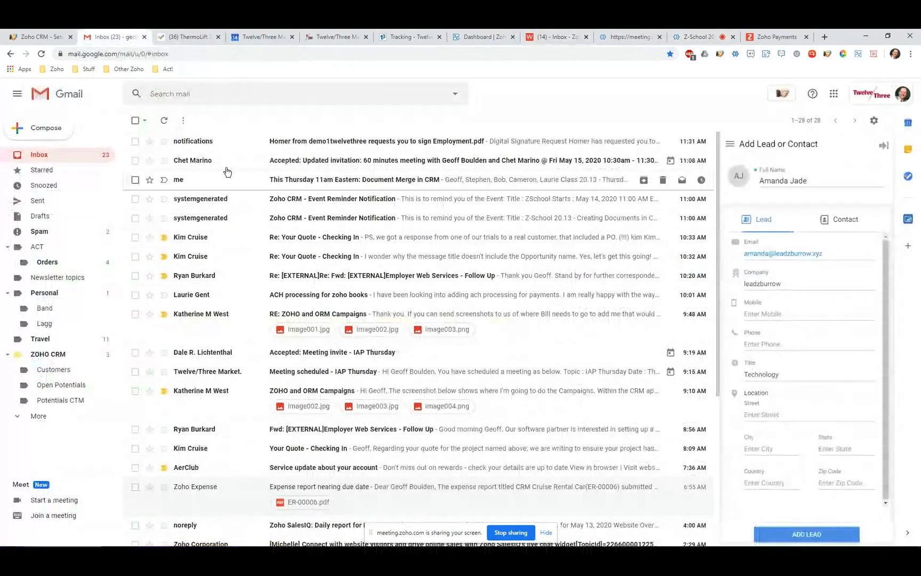
{"action": "left_click", "coordinate": [289, 144]}
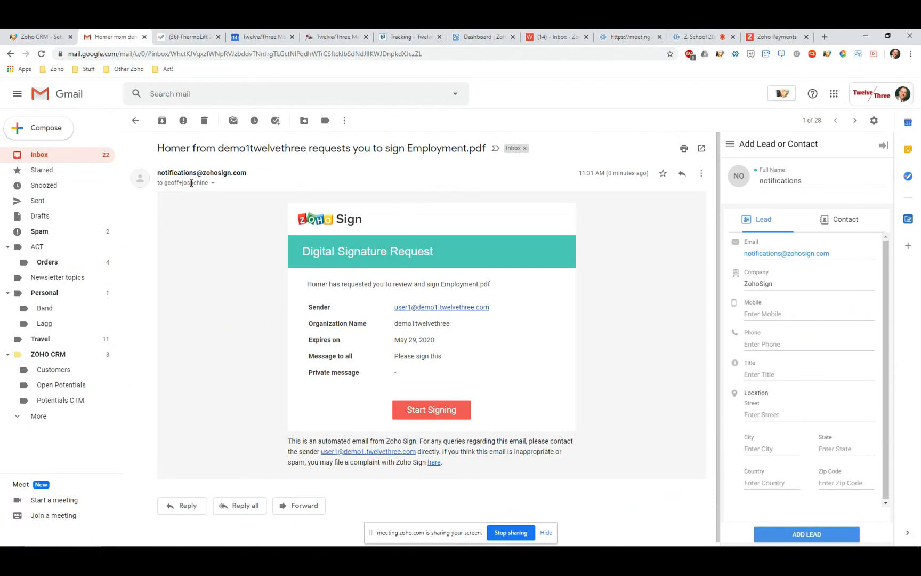
{"action": "left_click", "coordinate": [438, 409]}
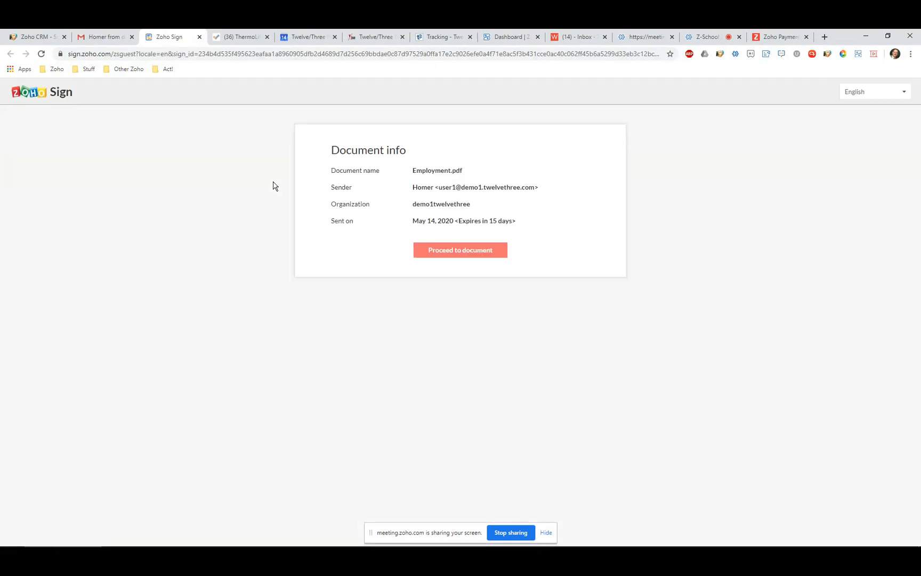
- Accept the electronic record disclosure and set the Date field to May 14 2020
{"action": "left_click", "coordinate": [463, 253]}
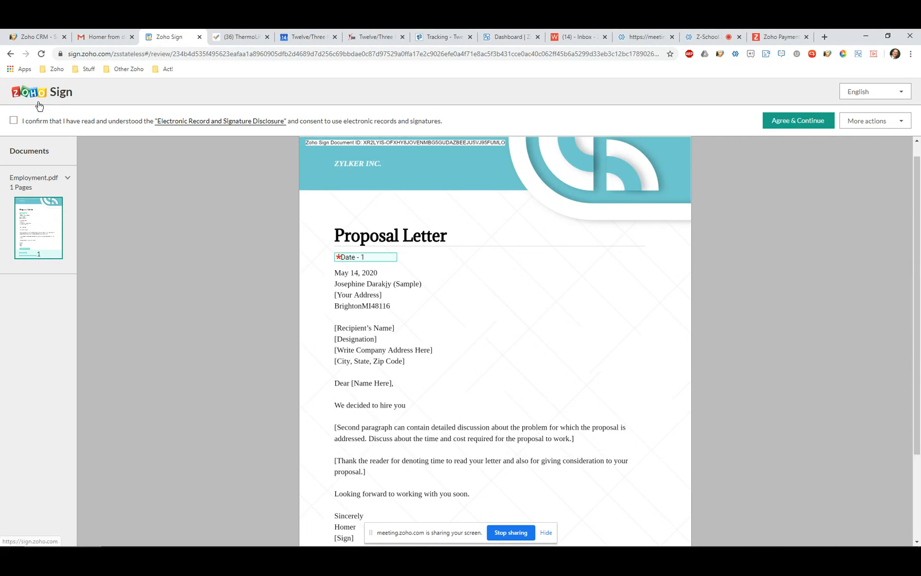
{"action": "left_click", "coordinate": [796, 121]}
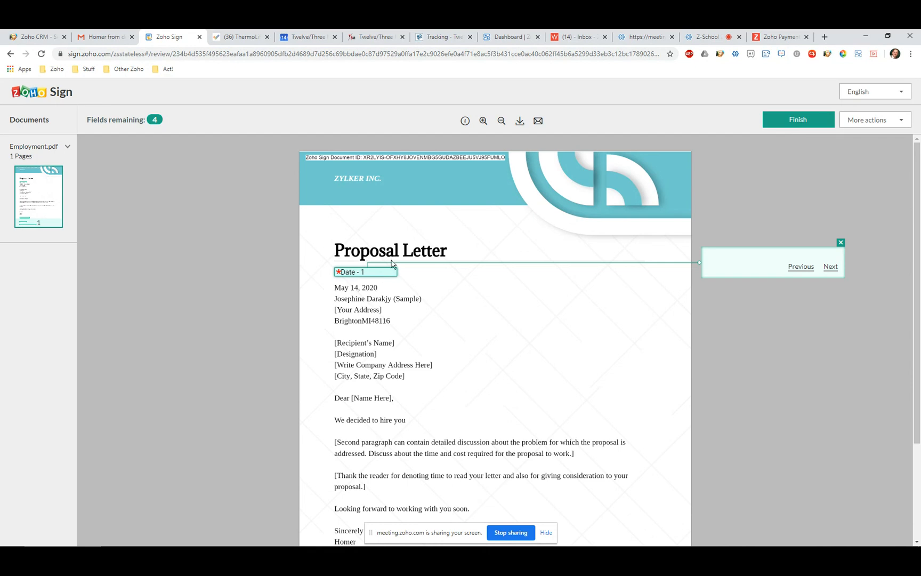
{"action": "left_click", "coordinate": [372, 274]}
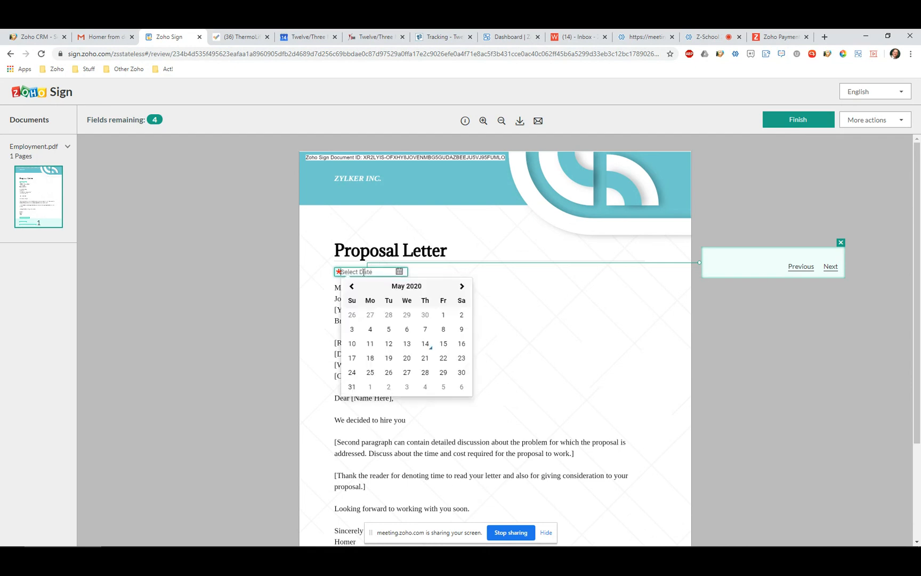
{"action": "left_click", "coordinate": [425, 345]}
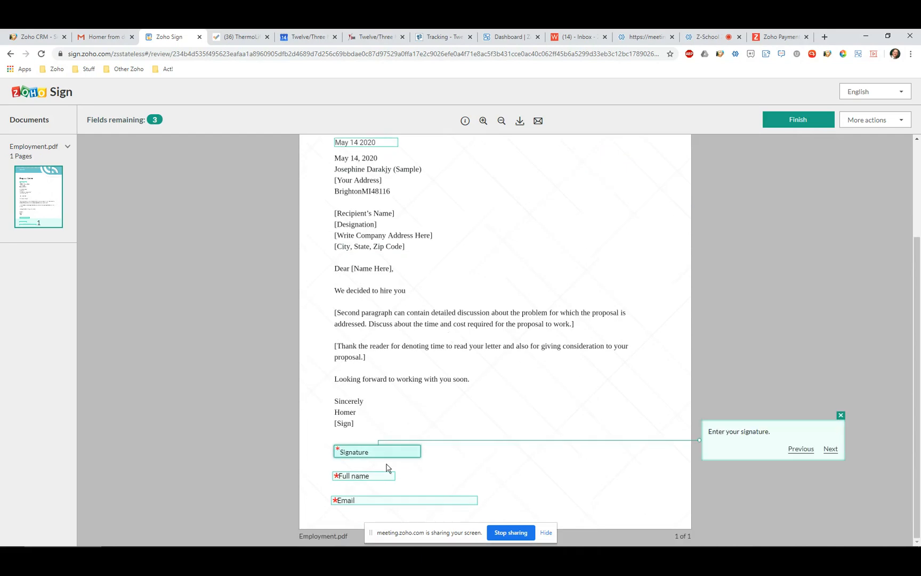
- Place a typed signature of the signer's name in the third handwriting style
{"action": "left_click", "coordinate": [384, 453]}
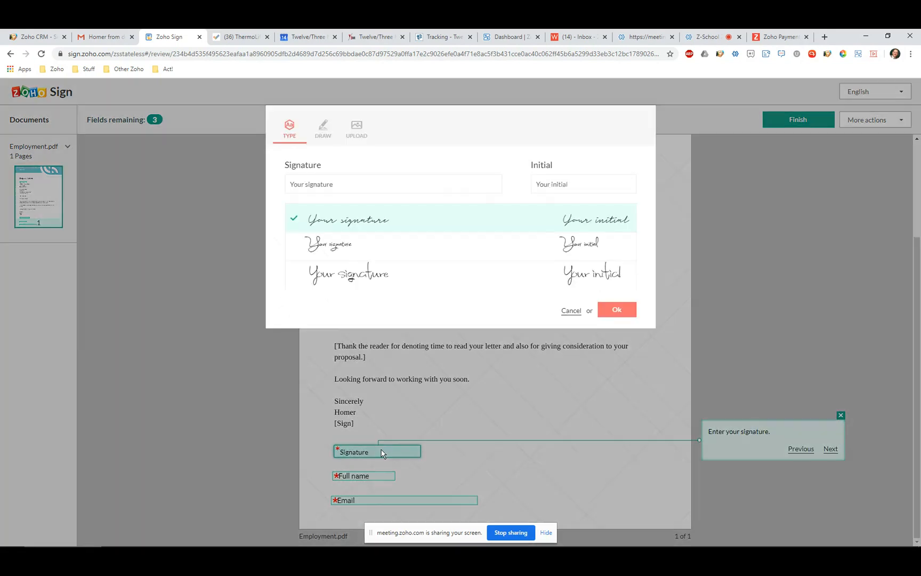
{"action": "left_click", "coordinate": [338, 278]}
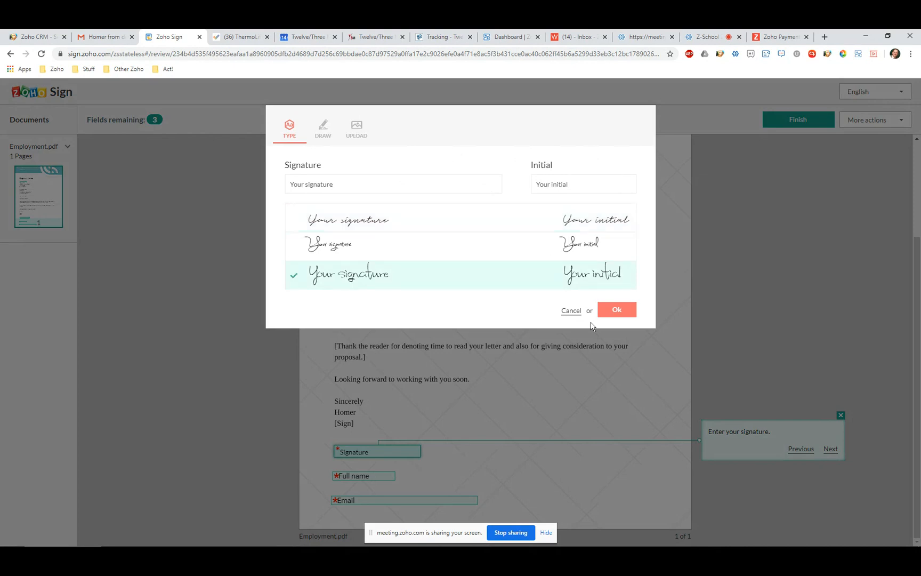
{"action": "left_click", "coordinate": [611, 312]}
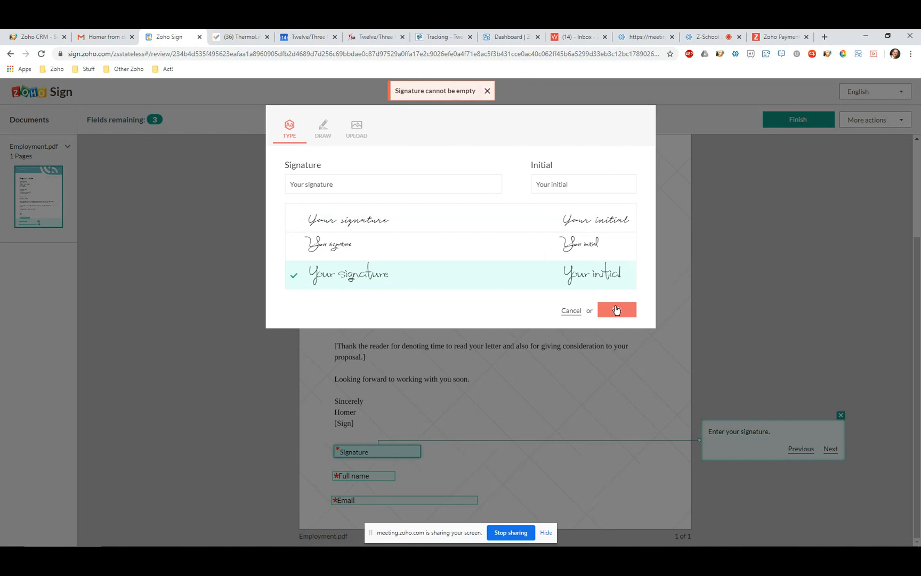
{"action": "left_click", "coordinate": [344, 184]}
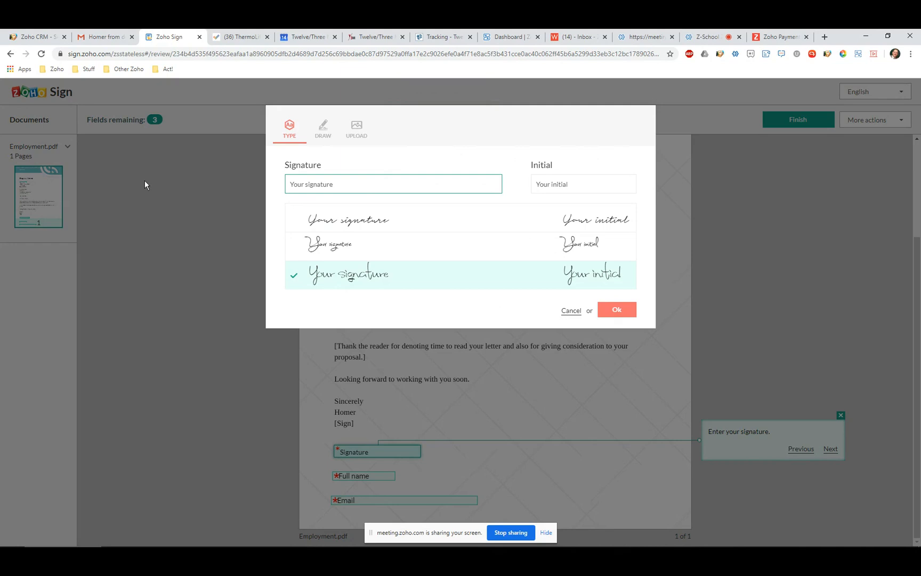
{"action": "type", "text": "Geoff B!!!!!"}
{"action": "left_click", "coordinate": [617, 312]}
- Fill in the signer's full name and email, then finish signing
{"action": "left_click", "coordinate": [352, 476]}
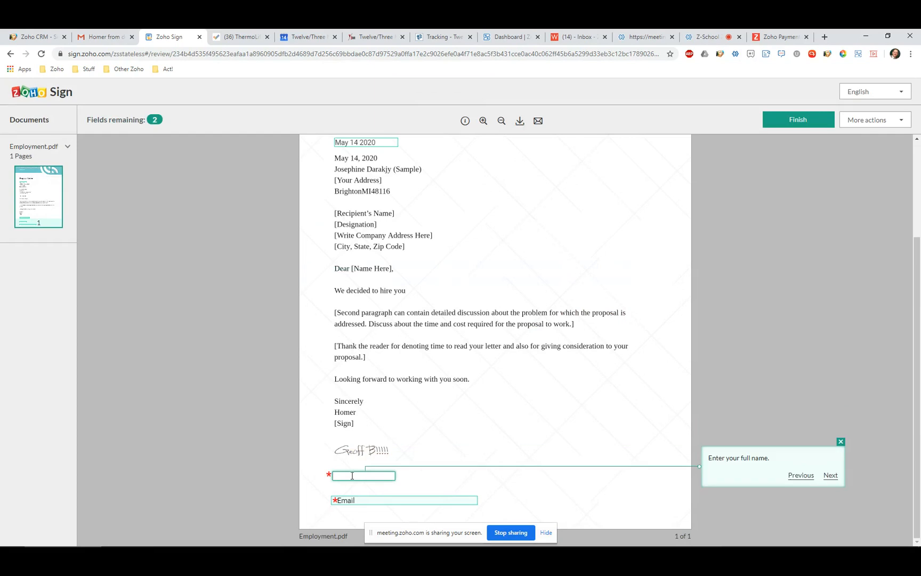
{"action": "type", "text": "Geoff"}
{"action": "left_click", "coordinate": [355, 502]}
{"action": "left_click", "coordinate": [807, 126]}
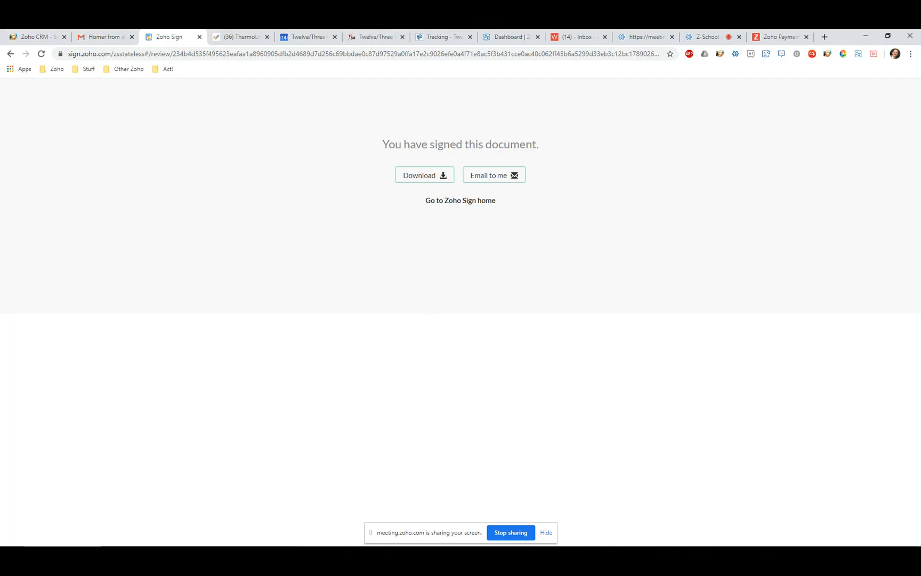
- Bring the Zoho CRM contact window forward and reload it to pick up the signing update
{"action": "mouse_move", "coordinate": [176, 538]}
{"action": "left_click", "coordinate": [142, 537]}
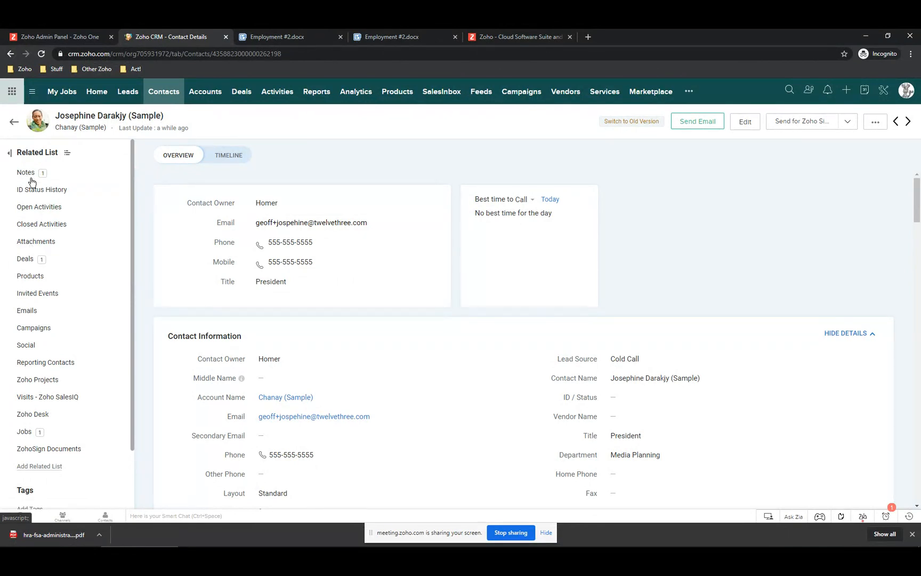
{"action": "left_click", "coordinate": [41, 54]}
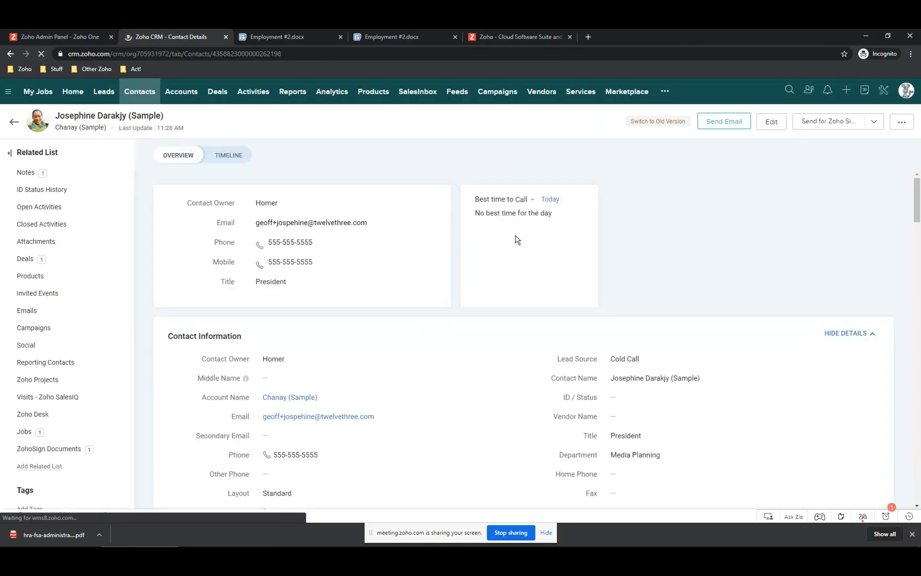
{"action": "left_click", "coordinate": [33, 179]}
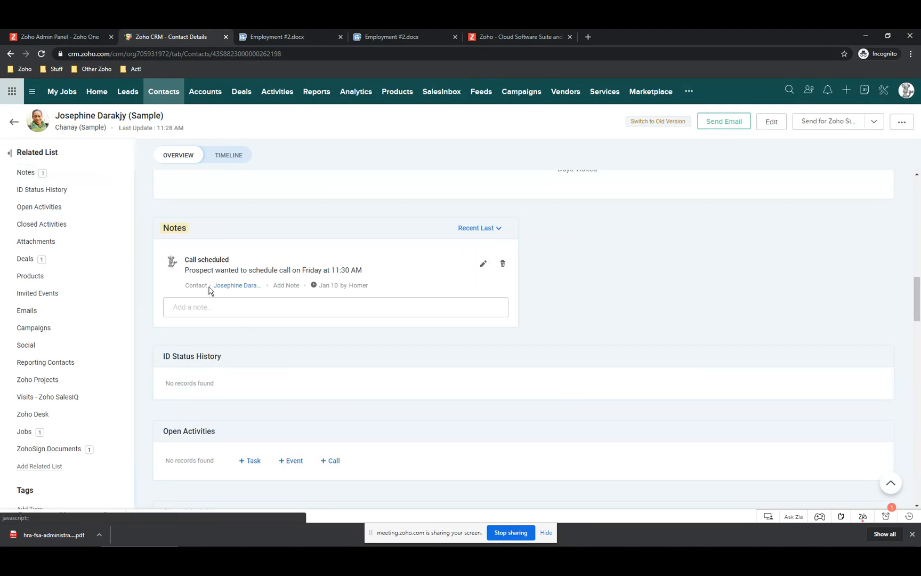
{"action": "scroll", "coordinate": [253, 283], "scroll_direction": "down", "scroll_amount": 4}
{"action": "scroll", "coordinate": [253, 283], "scroll_direction": "up", "scroll_amount": 4}
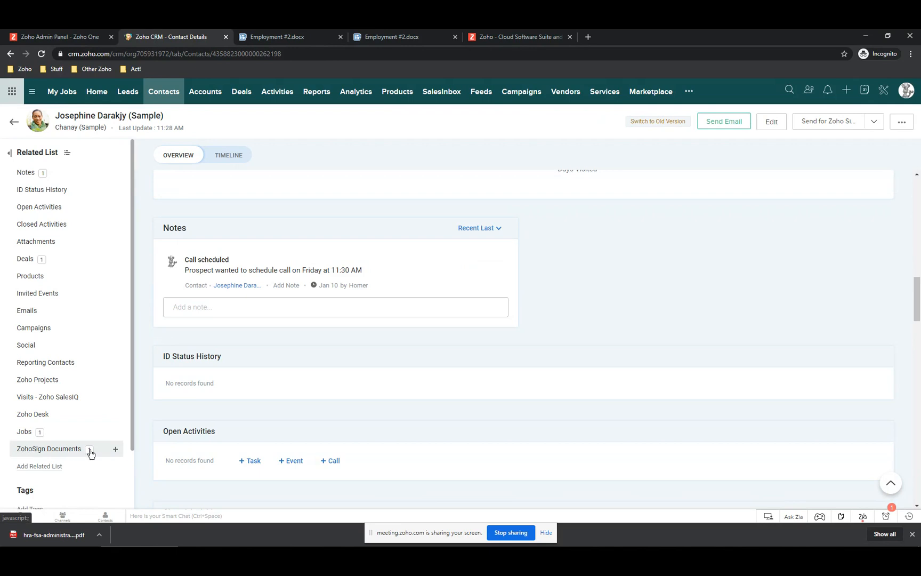
- Open the Employment.pdf ZohoSign Documents record and its signed PDF attachment
{"action": "left_click", "coordinate": [49, 450]}
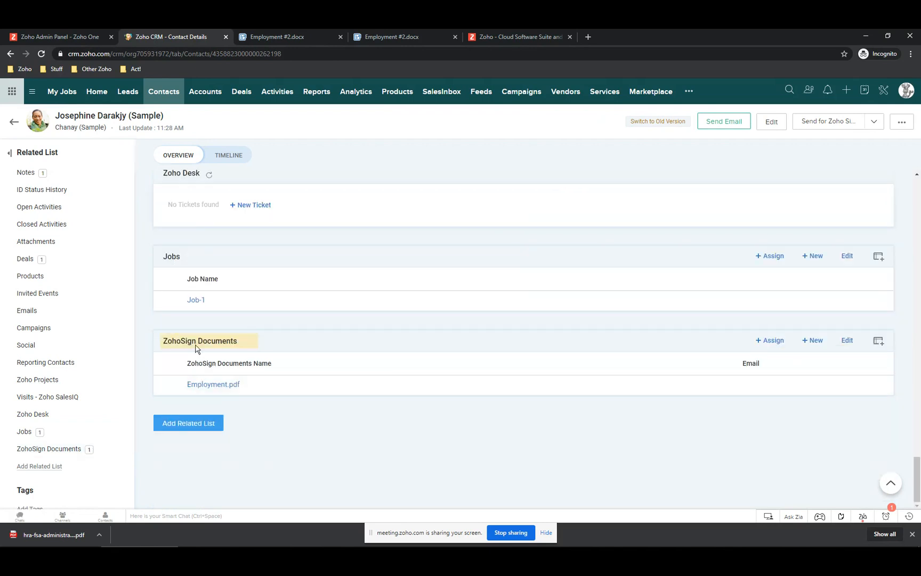
{"action": "left_click", "coordinate": [209, 384]}
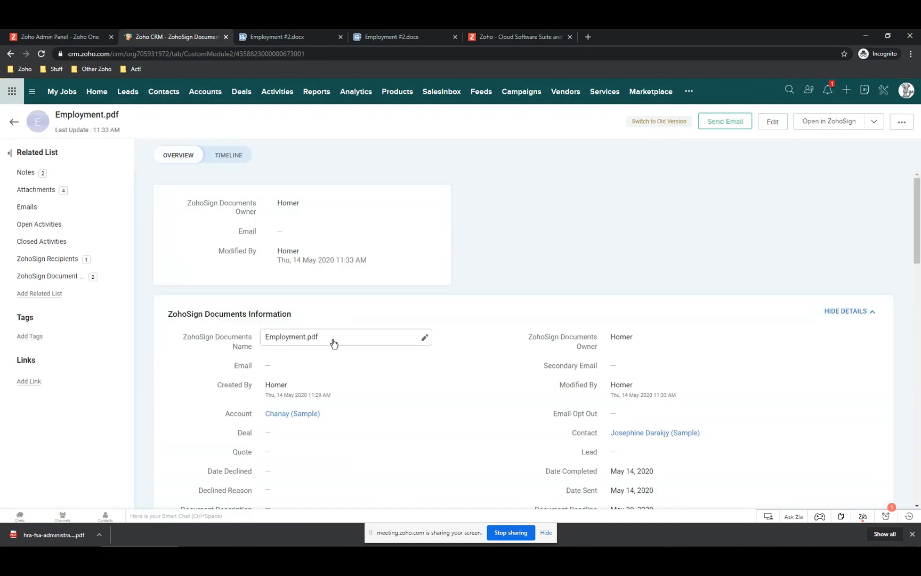
{"action": "scroll", "coordinate": [294, 358], "scroll_direction": "down", "scroll_amount": 3}
{"action": "scroll", "coordinate": [296, 358], "scroll_direction": "up", "scroll_amount": 2}
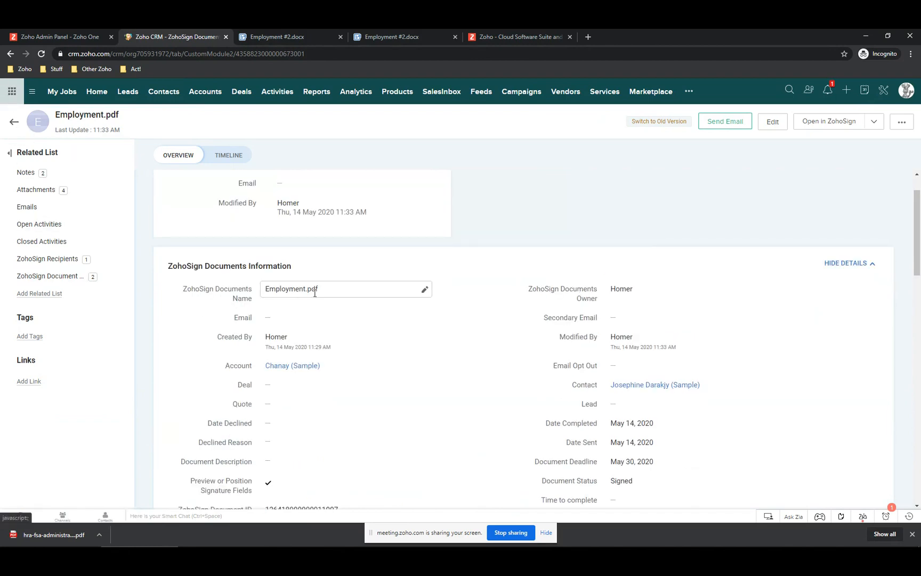
{"action": "scroll", "coordinate": [314, 297], "scroll_direction": "down", "scroll_amount": 4}
{"action": "scroll", "coordinate": [314, 297], "scroll_direction": "down", "scroll_amount": 4}
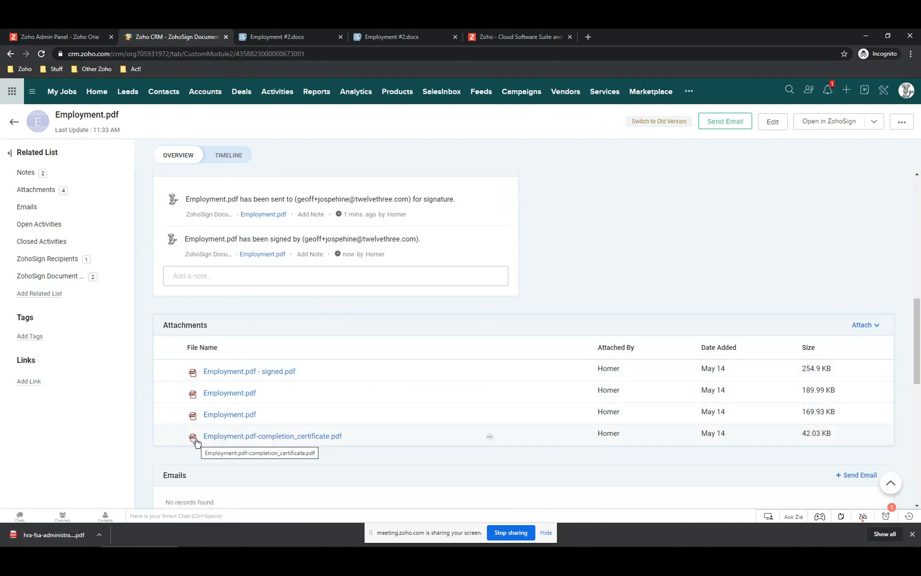
{"action": "left_click", "coordinate": [198, 373]}
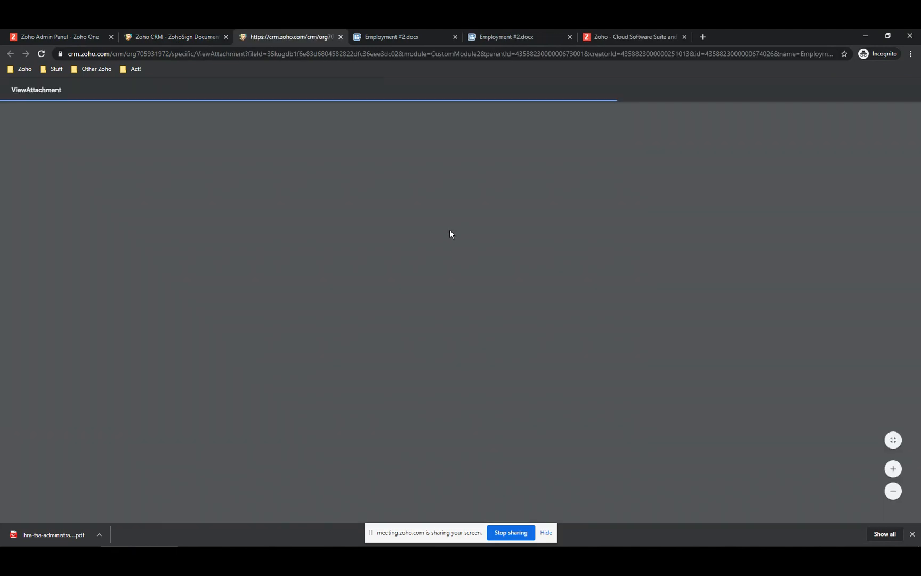
- Check the signature on the signed Proposal Letter, then return to the Employment.pdf record
{"action": "scroll", "coordinate": [448, 256], "scroll_direction": "down", "scroll_amount": 2}
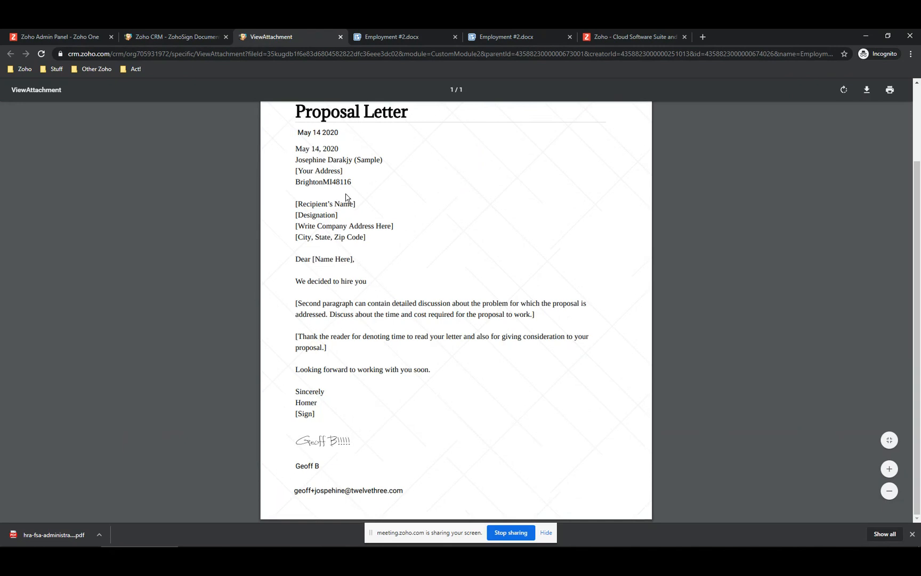
{"action": "scroll", "coordinate": [346, 197], "scroll_direction": "up", "scroll_amount": 2}
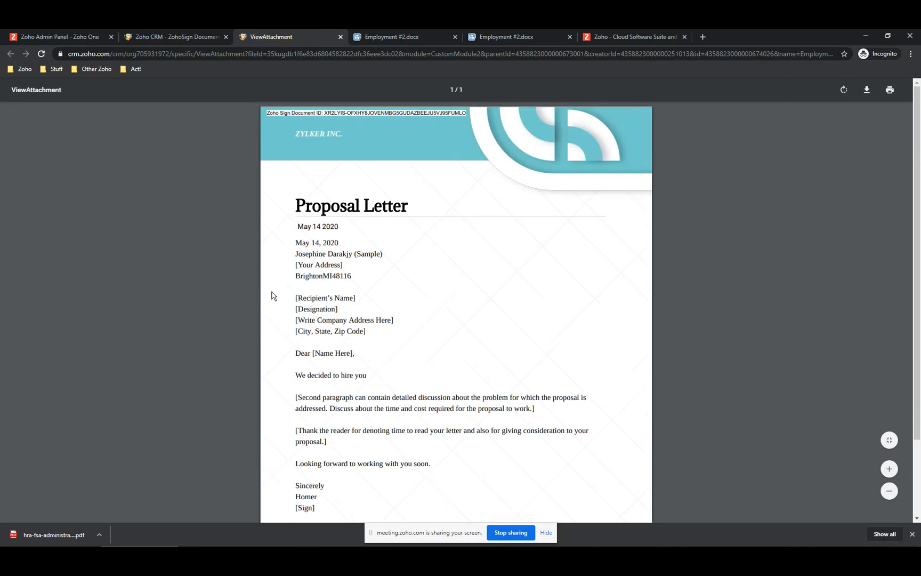
{"action": "scroll", "coordinate": [422, 350], "scroll_direction": "down", "scroll_amount": 3}
{"action": "scroll", "coordinate": [392, 384], "scroll_direction": "up", "scroll_amount": 3}
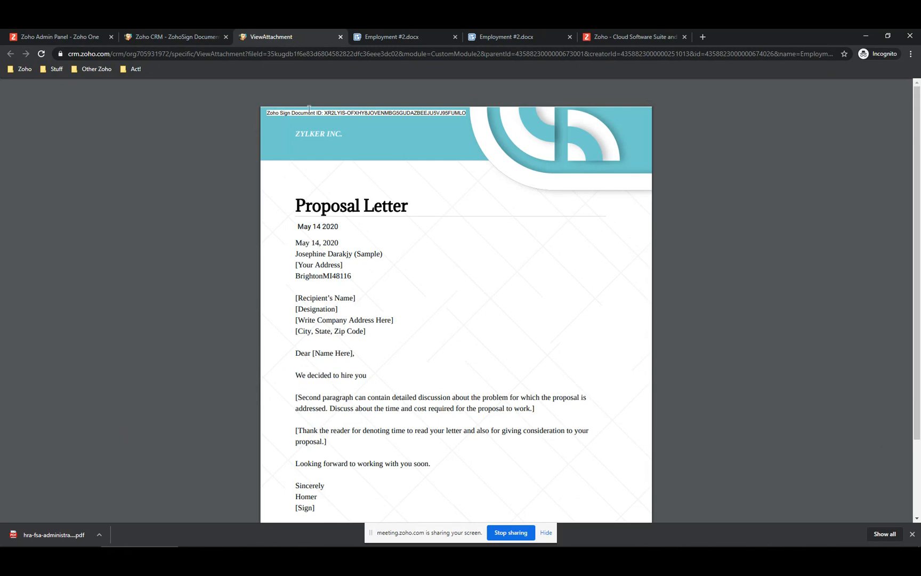
{"action": "left_click", "coordinate": [185, 35]}
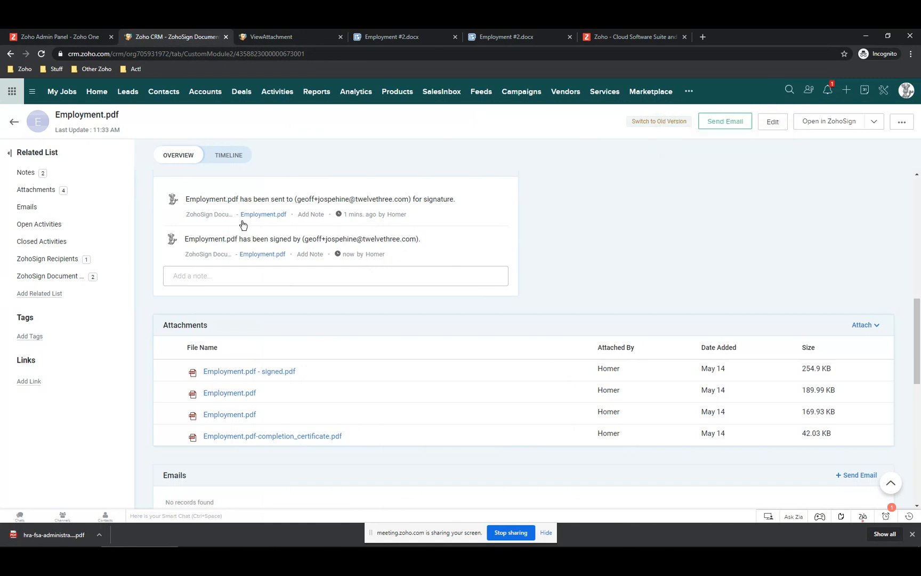
- Switch to the Z-School Zoho Meeting presenter tab showing attendees and the invite link
{"action": "mouse_move", "coordinate": [507, 237]}
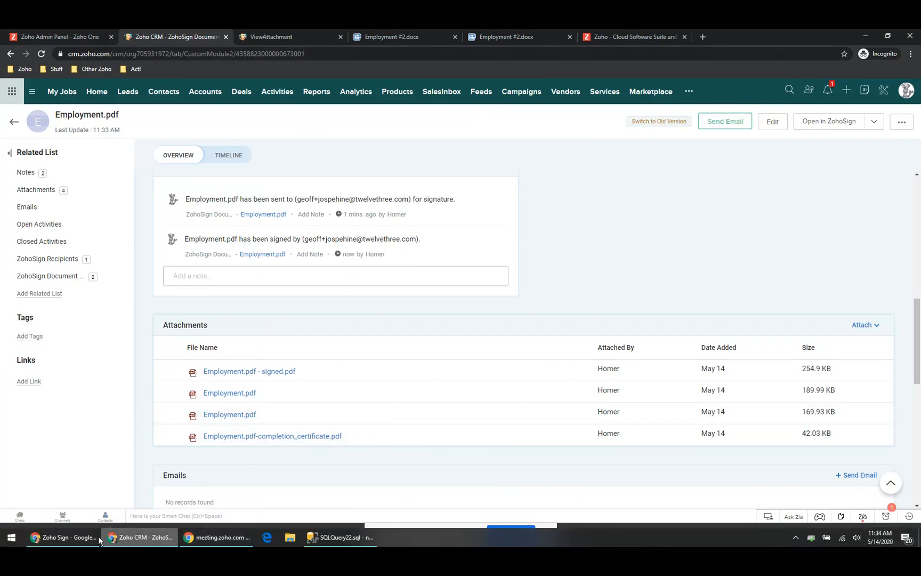
{"action": "left_click", "coordinate": [84, 538]}
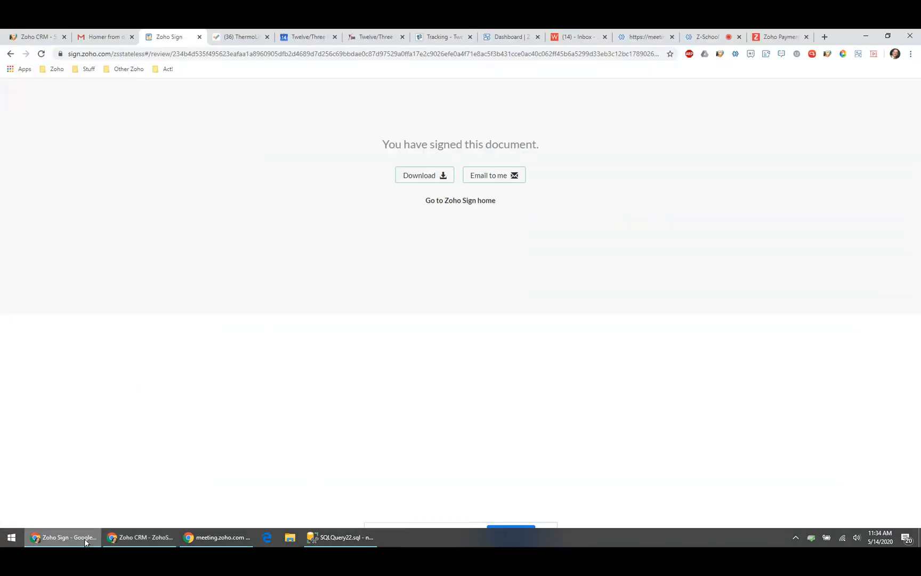
{"action": "left_click", "coordinate": [704, 36]}
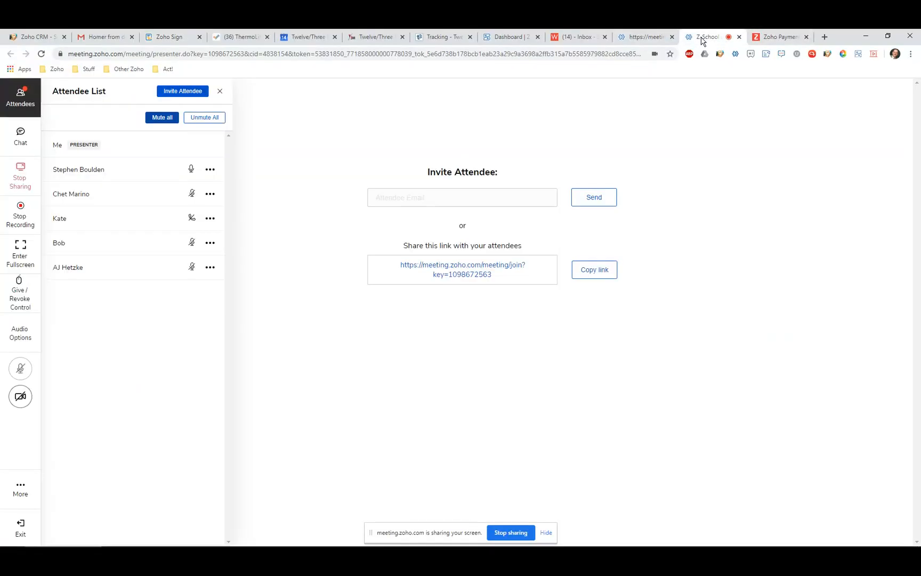